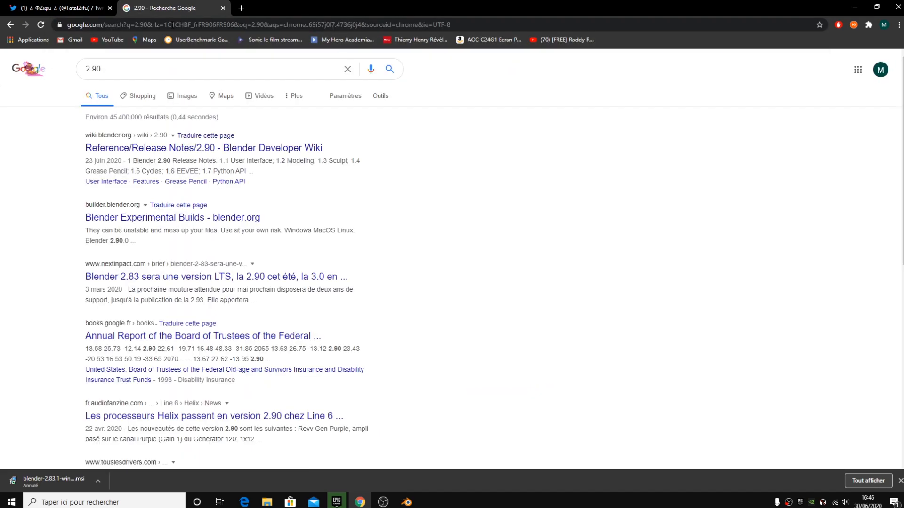
Open the Blender Experimental Builds page from the search results and look at the Blender 2.90.0 Alpha download for Windows.
click(141, 217)
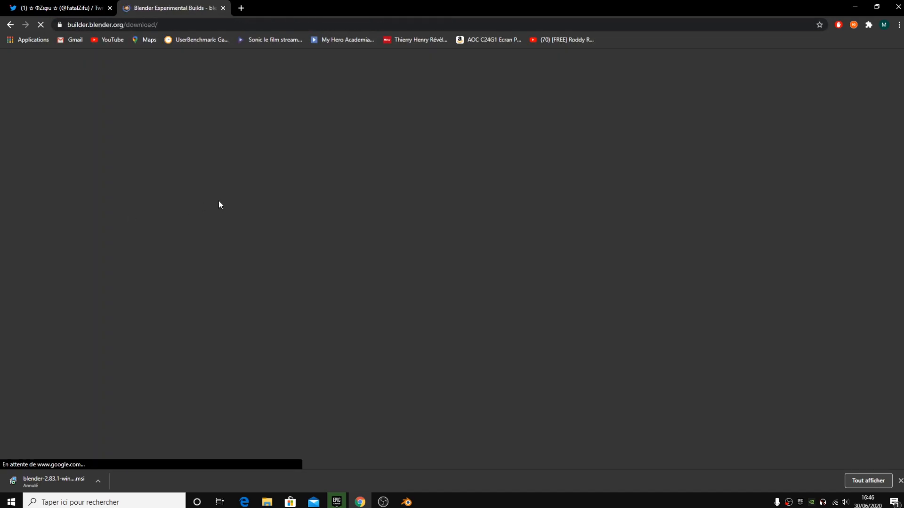
scroll(382, 190, down, 1)
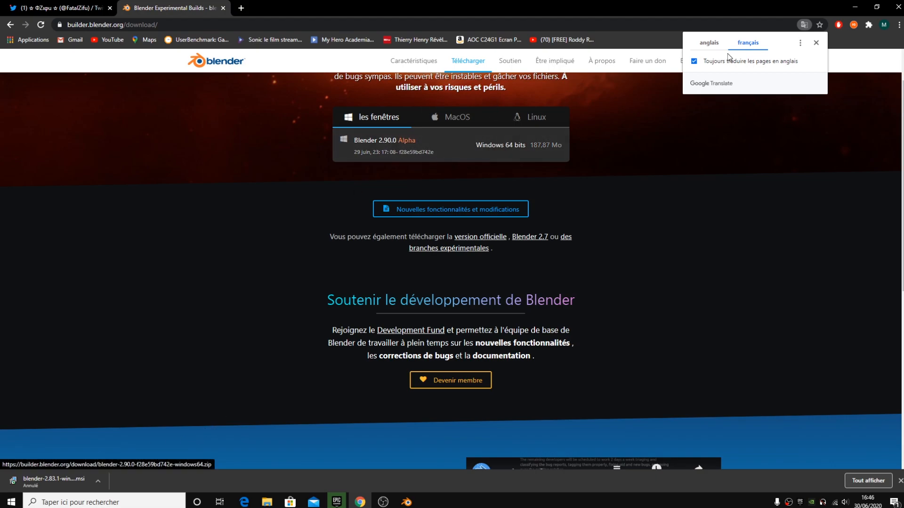
click(367, 503)
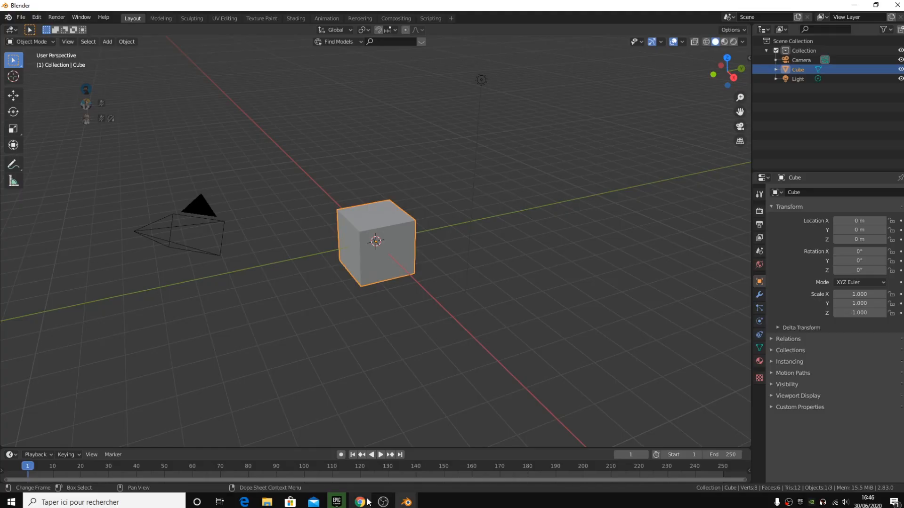
mouse_move(394, 255)
middle_down()
mouse_move(356, 290)
mouse_move(407, 255)
middle_up()
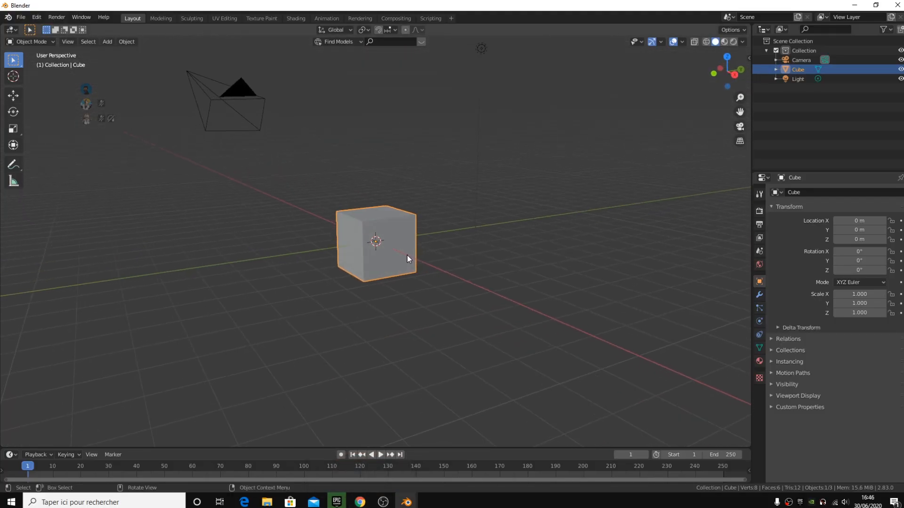
scroll(306, 225, down, 2)
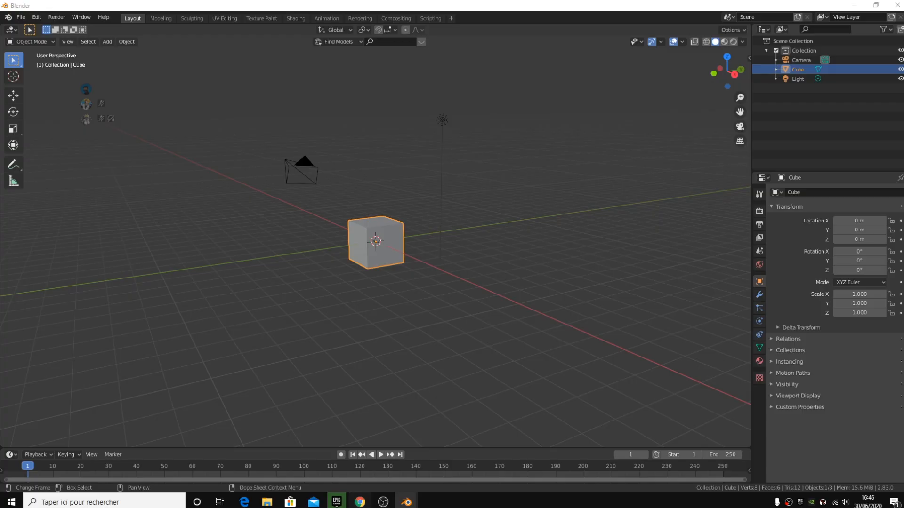
click(360, 503)
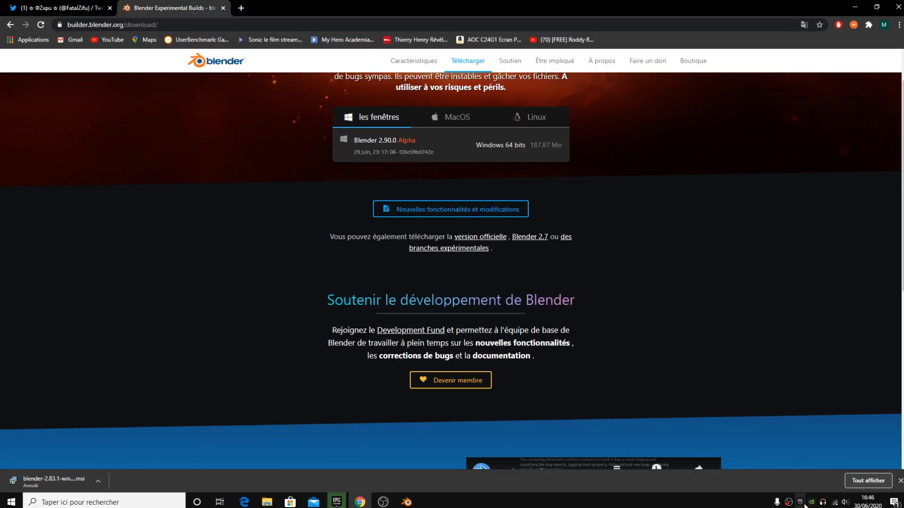
Switch to Discord and open the Lurcts Server.
click(821, 503)
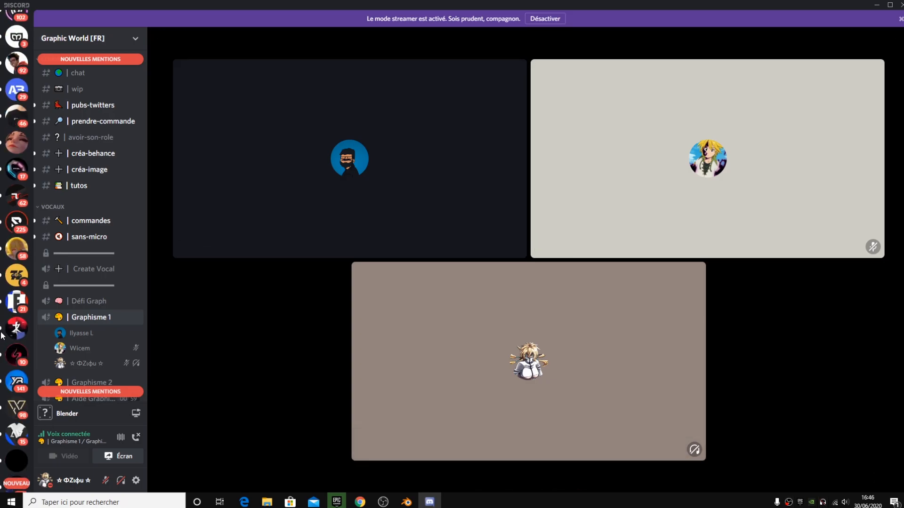
click(14, 341)
scroll(17, 325, down, 2)
scroll(17, 322, down, 10)
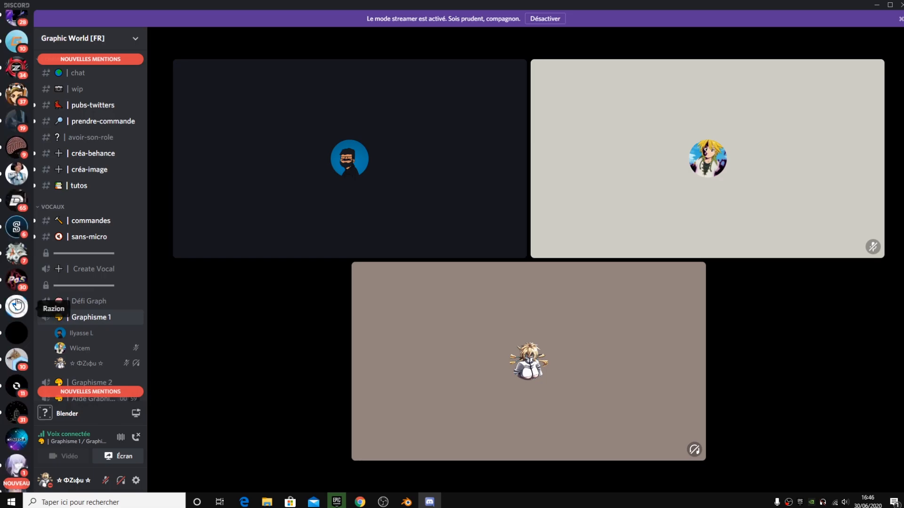
scroll(17, 321, down, 3)
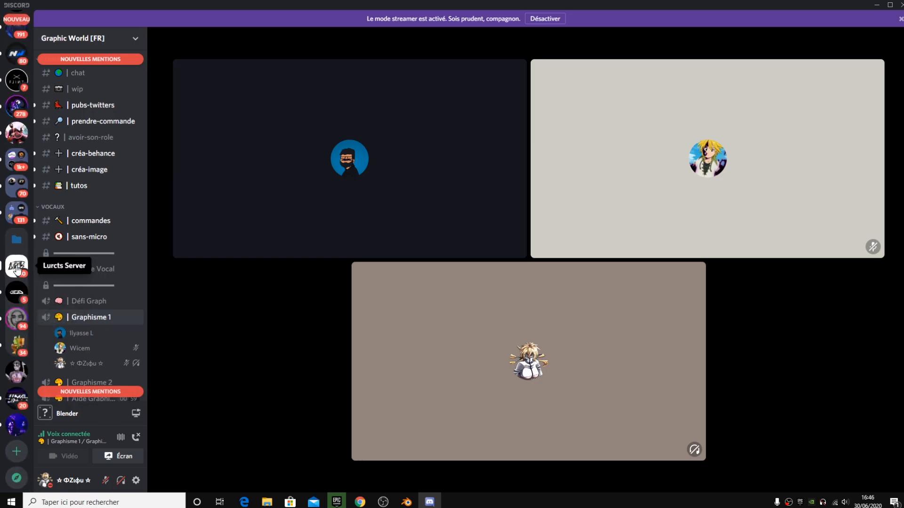
click(17, 266)
Browse the messages in the model-downloads channel for shared Blender model download links.
scroll(245, 238, down, 5)
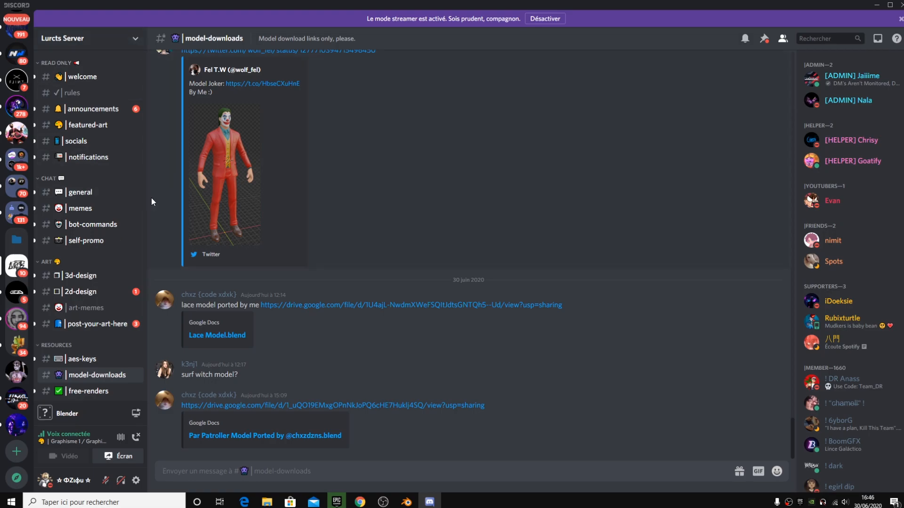
scroll(243, 317, up, 5)
scroll(172, 232, down, 5)
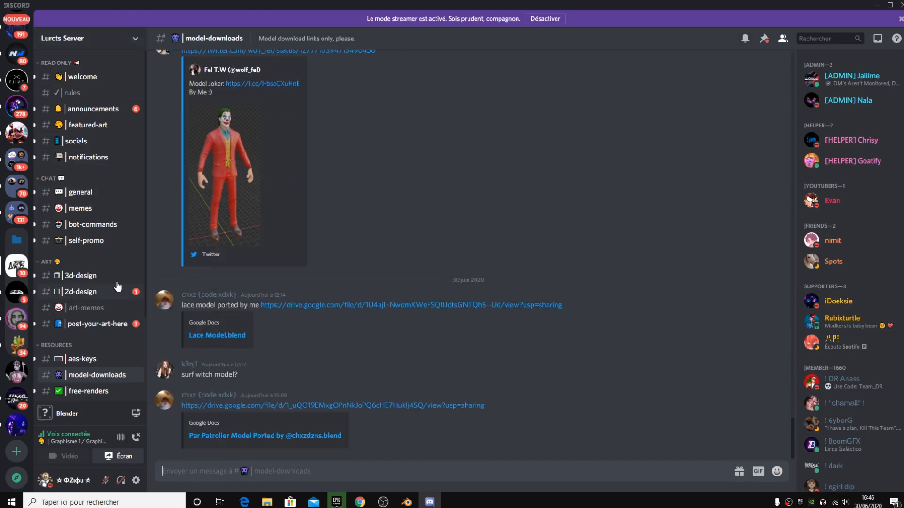
scroll(87, 291, down, 3)
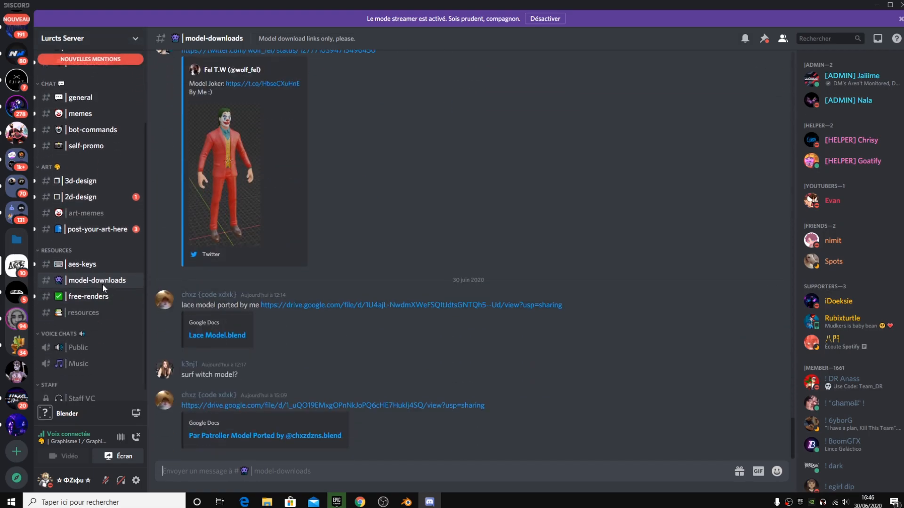
scroll(279, 310, up, 10)
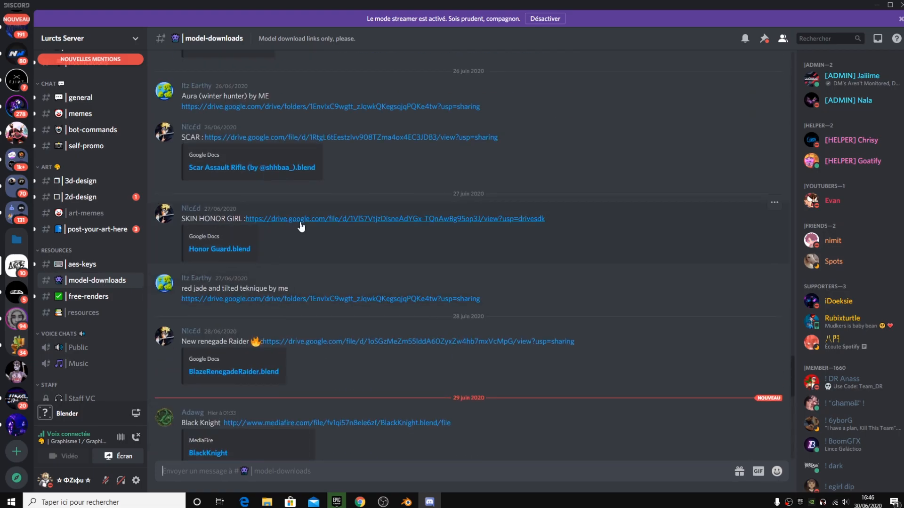
scroll(264, 226, up, 7)
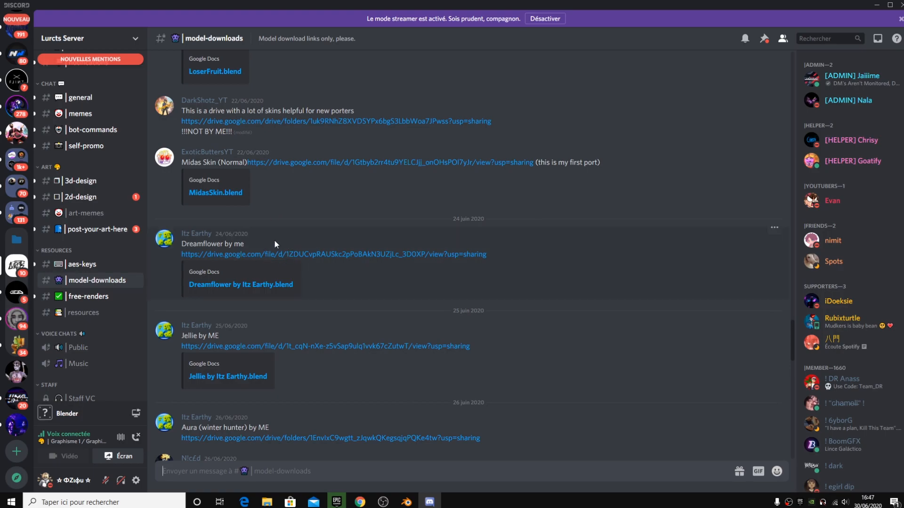
scroll(274, 244, up, 2)
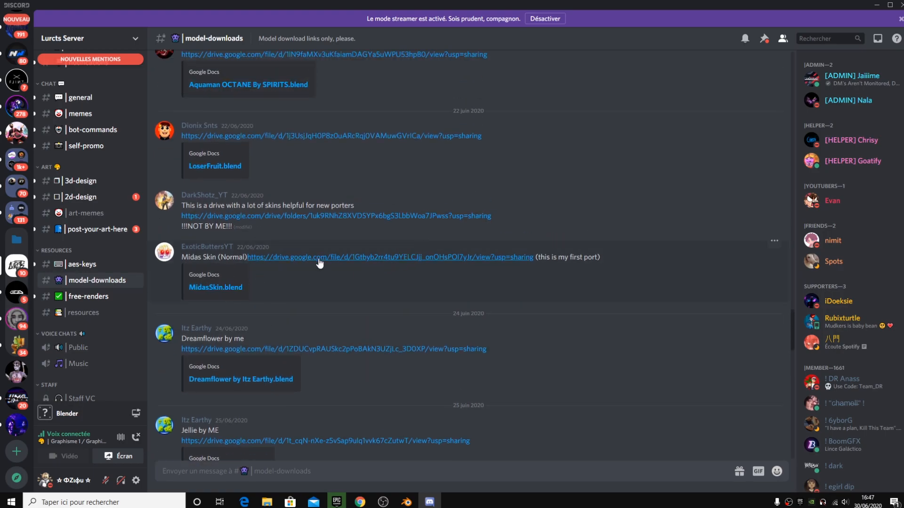
scroll(312, 247, up, 4)
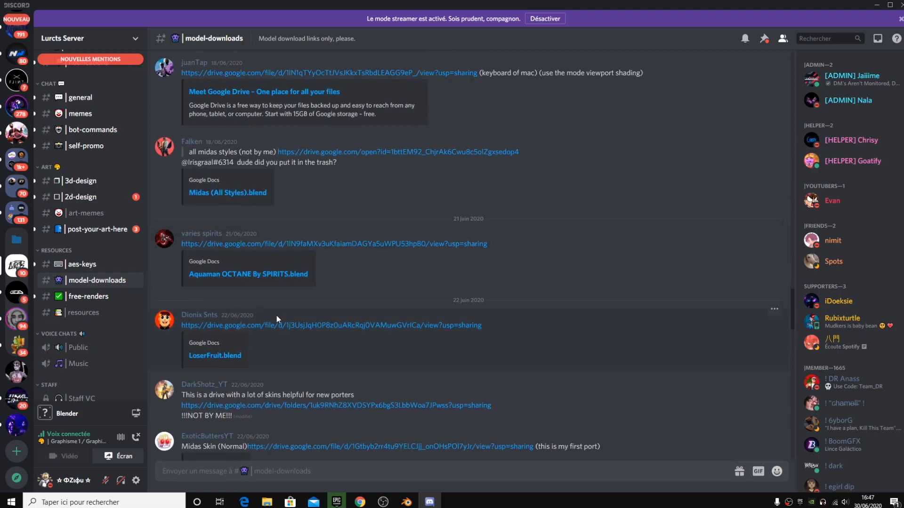
scroll(273, 334, down, 4)
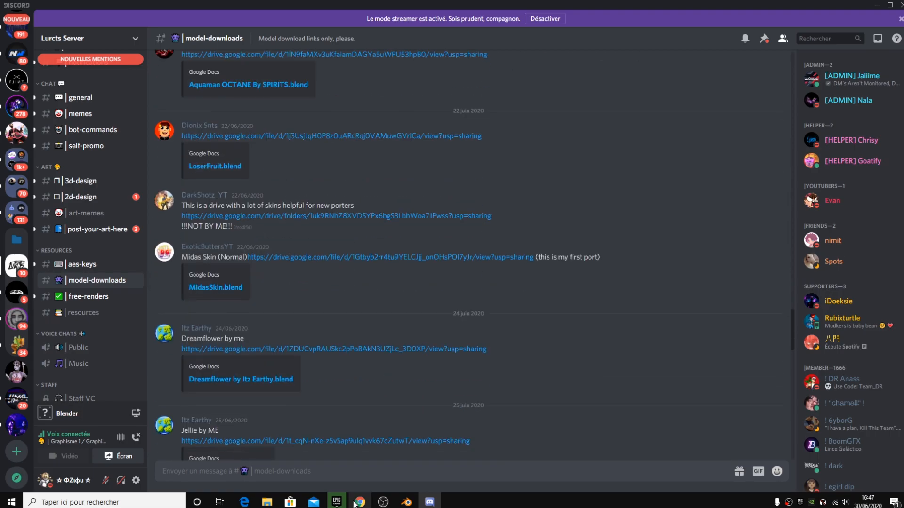
Switch to Blender, close the window with the default cube, and cancel the pending Append file browser in the remaining empty scene.
mouse_move(408, 504)
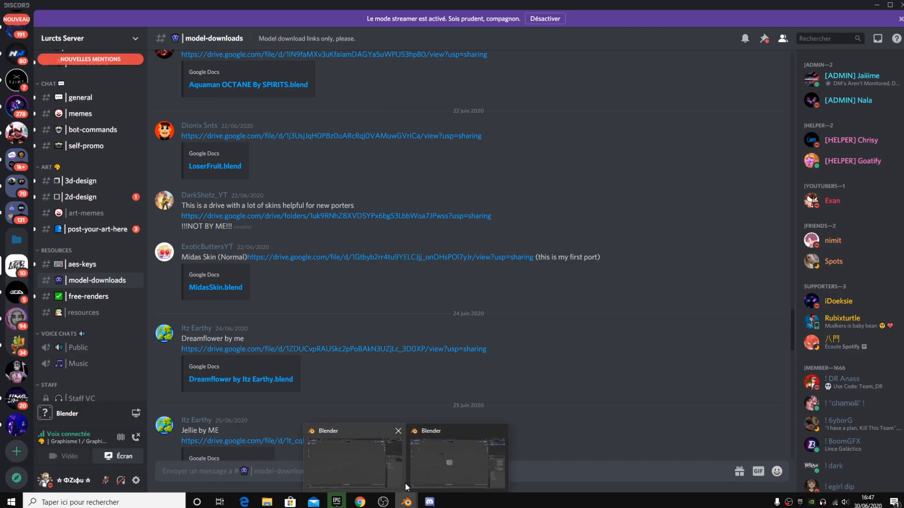
click(447, 464)
click(897, 5)
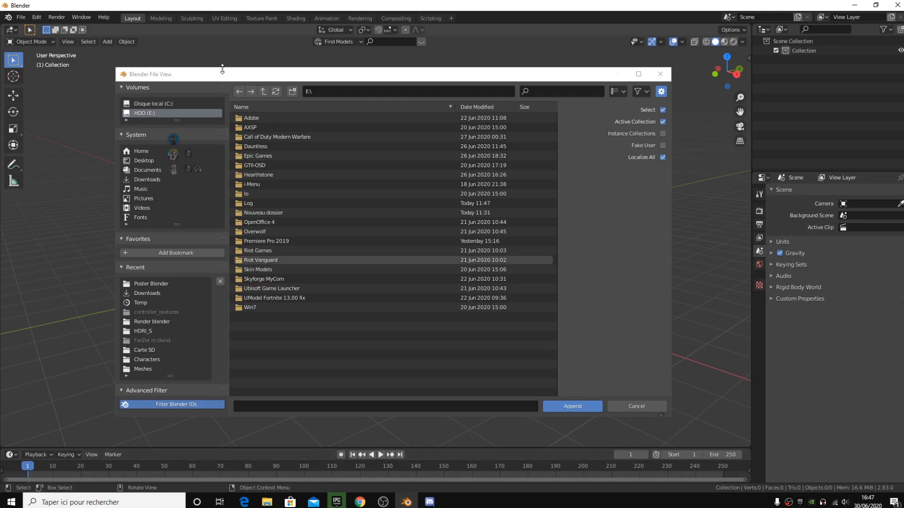
drag(220, 78, 207, 60)
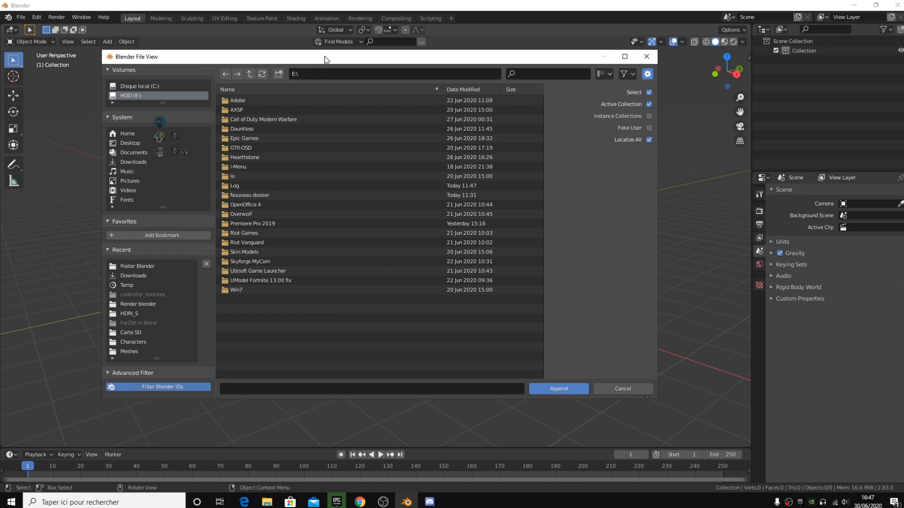
drag(326, 59, 340, 99)
drag(240, 101, 239, 92)
click(659, 88)
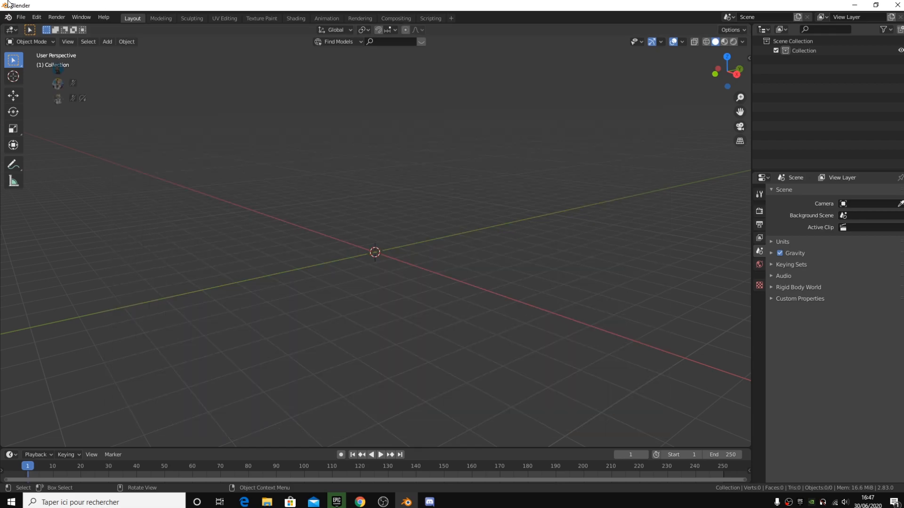
Start opening another Blender file and discard the changes in the current untitled scene.
click(20, 19)
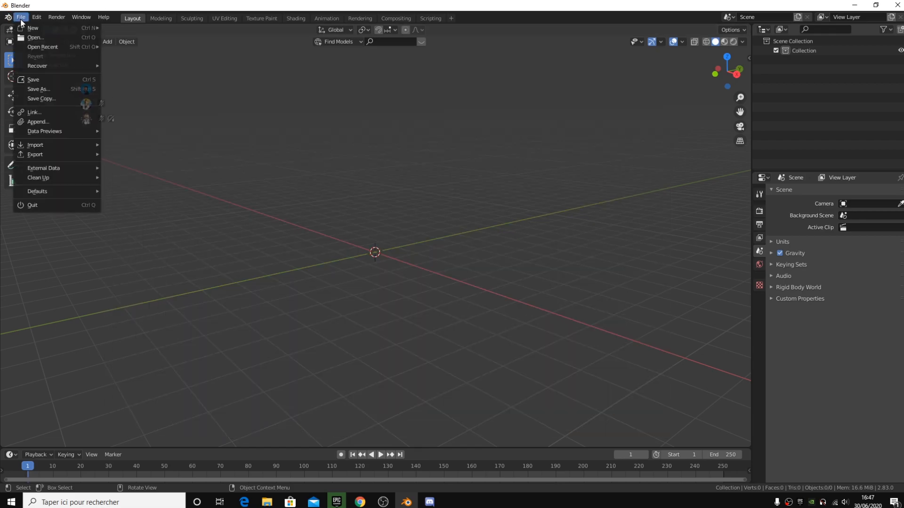
click(41, 37)
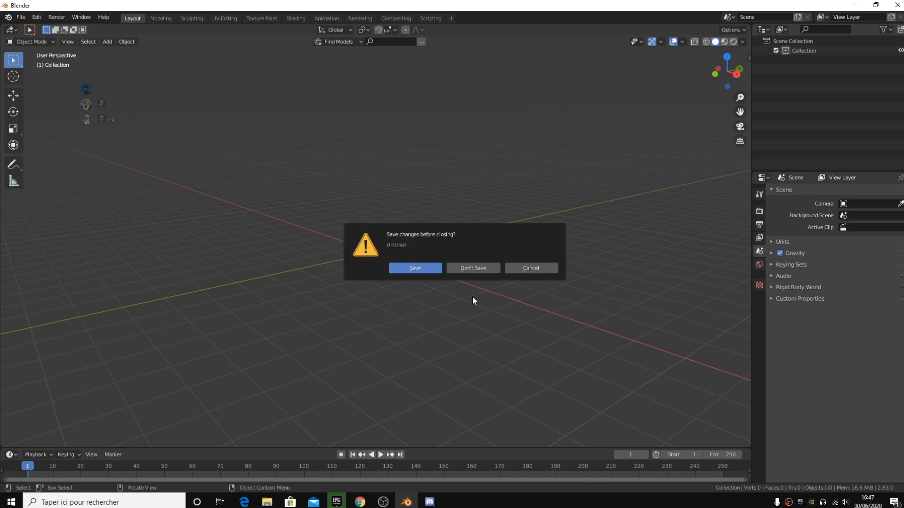
click(474, 268)
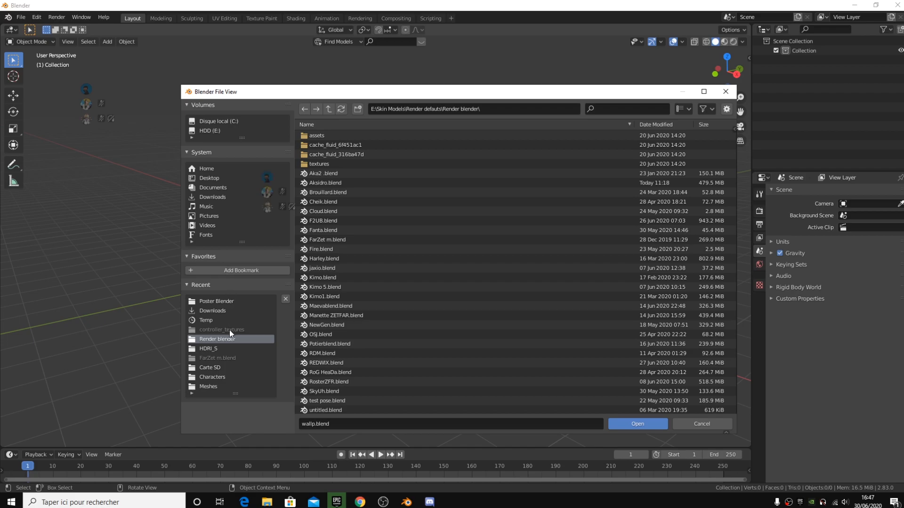
Look through the Downloads folder and the character files in E:\Skin Models\Characters.
click(213, 197)
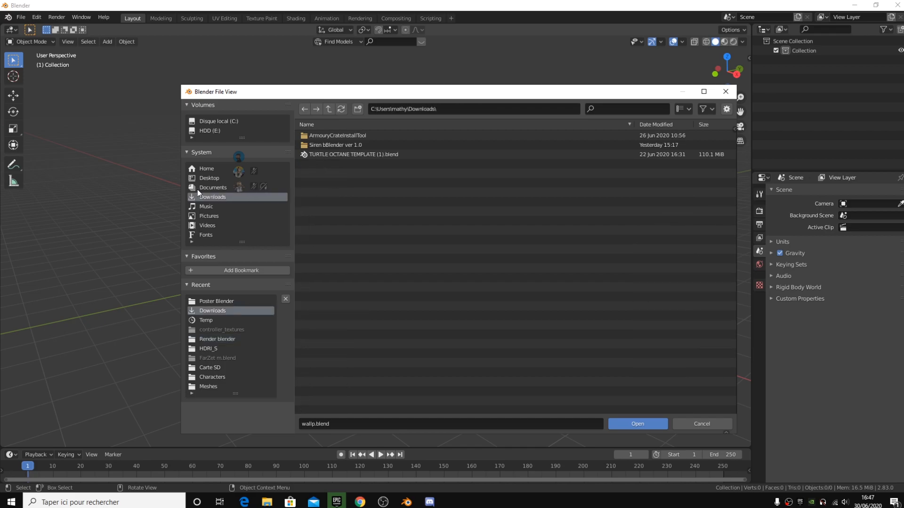
click(218, 132)
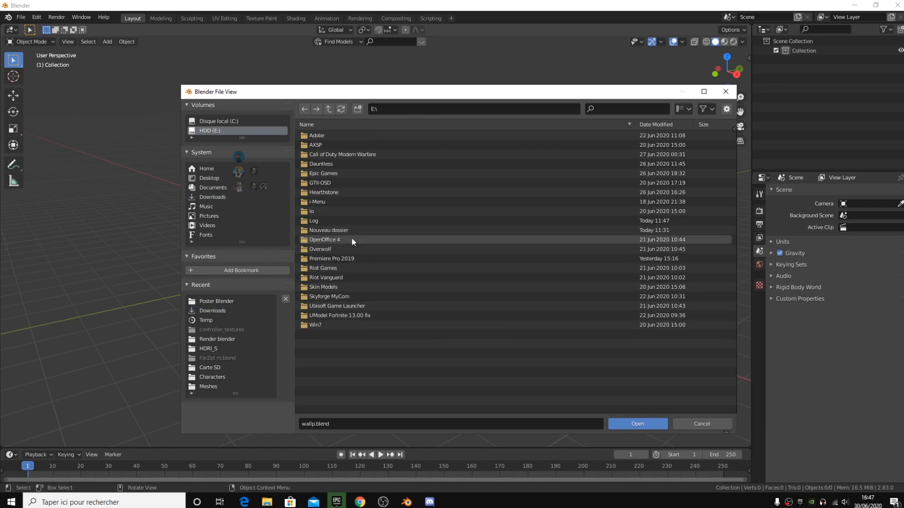
click(347, 288)
click(346, 287)
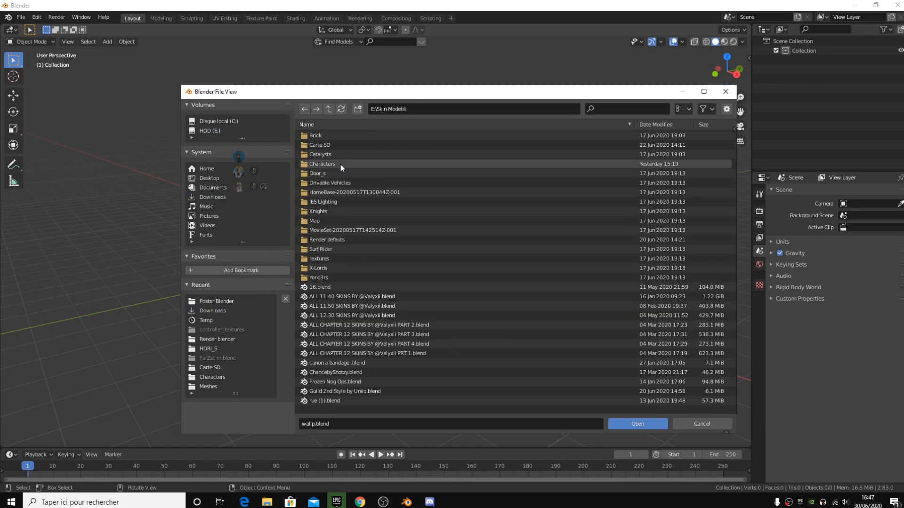
double_click(340, 163)
scroll(367, 309, down, 8)
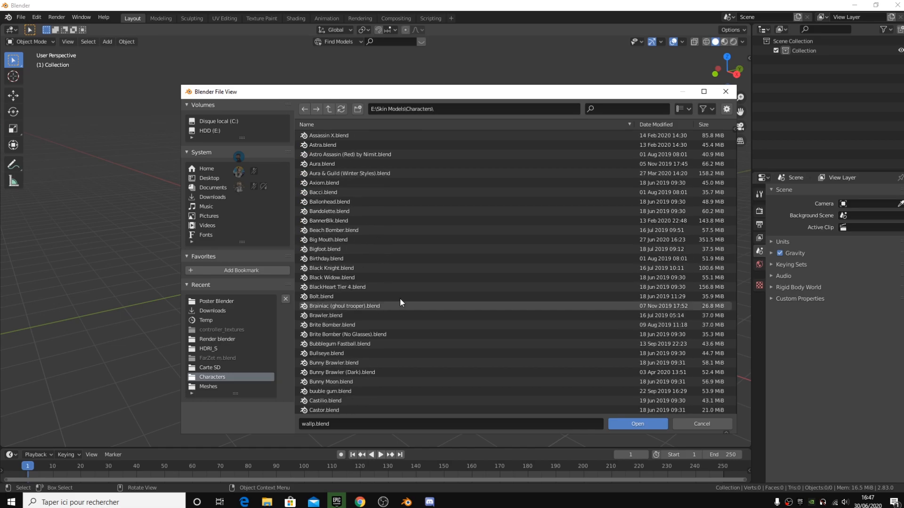
scroll(697, 198, down, 6)
scroll(416, 290, down, 20)
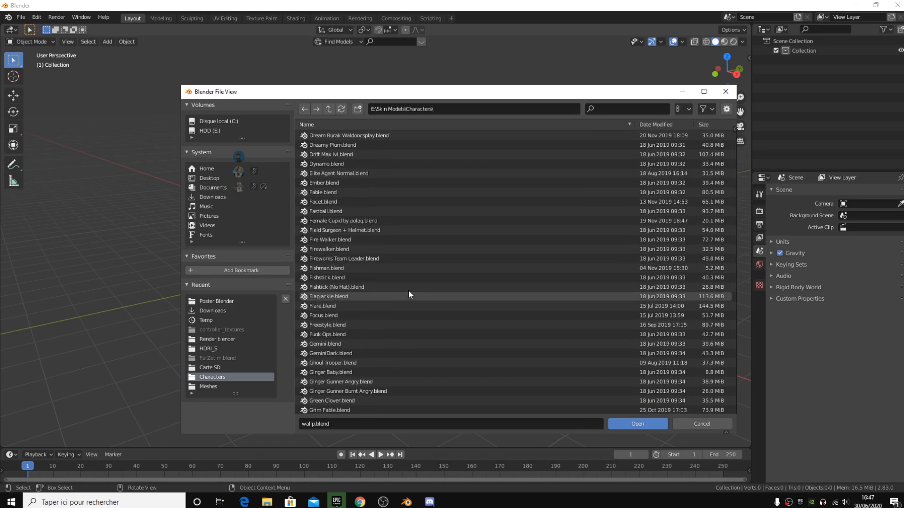
scroll(382, 315, down, 20)
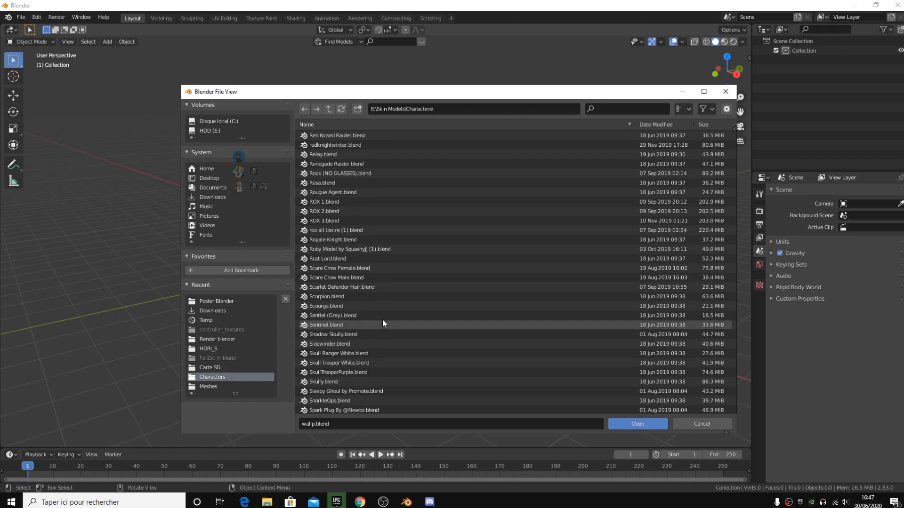
Open Zetzet.blend from the E:\Skin Models\Render defauts\Render blender folder.
click(328, 109)
double_click(326, 239)
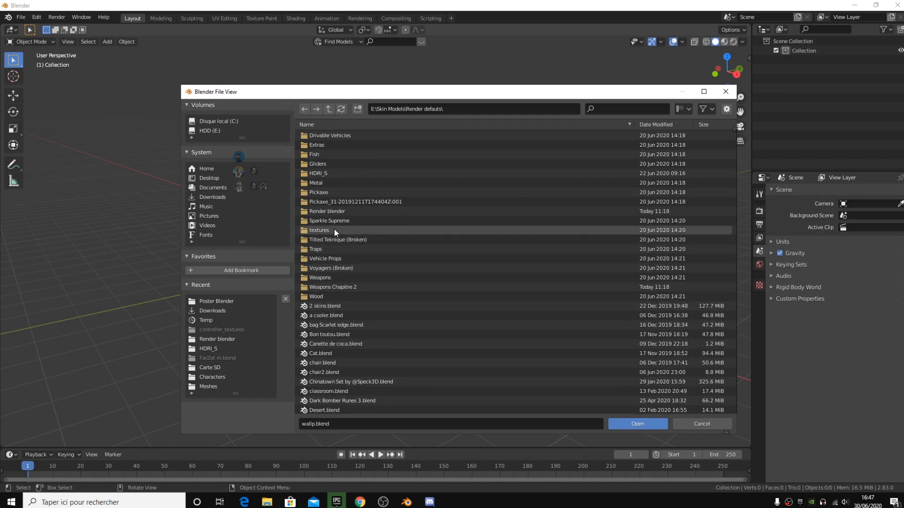
double_click(327, 230)
double_click(358, 408)
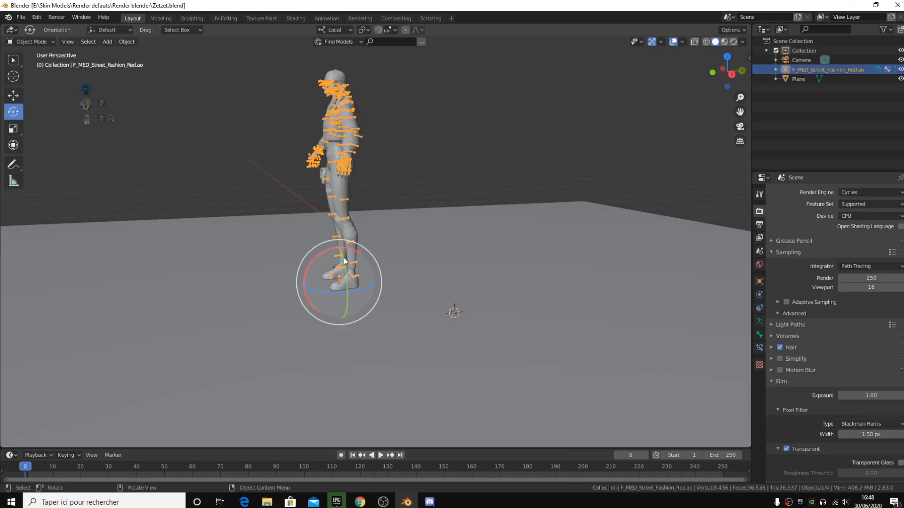
Switch the viewport to Material Preview shading and hide the F_MED_Street_Fashion_Red.ao armature.
middle_drag(343, 258, 438, 151)
click(725, 41)
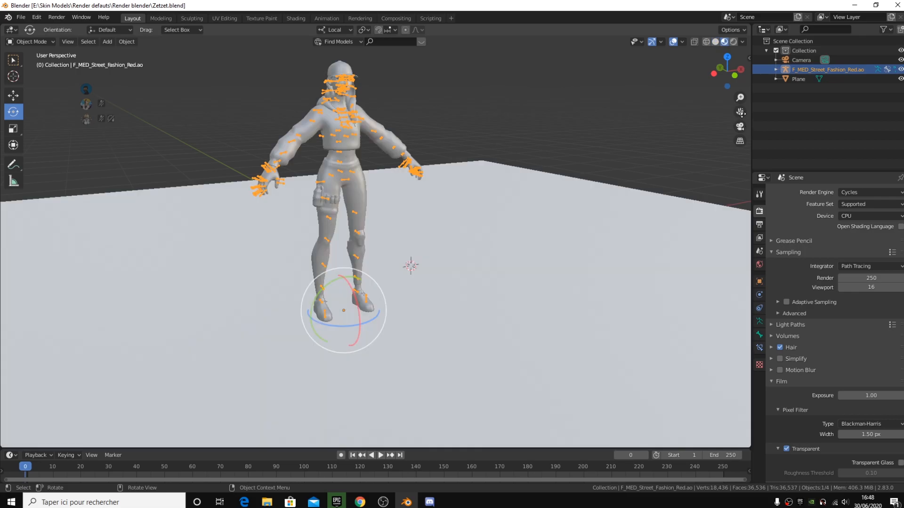
mouse_move(551, 221)
middle_down()
mouse_move(565, 272)
mouse_move(450, 230)
mouse_move(466, 203)
middle_up()
scroll(451, 239, up, 4)
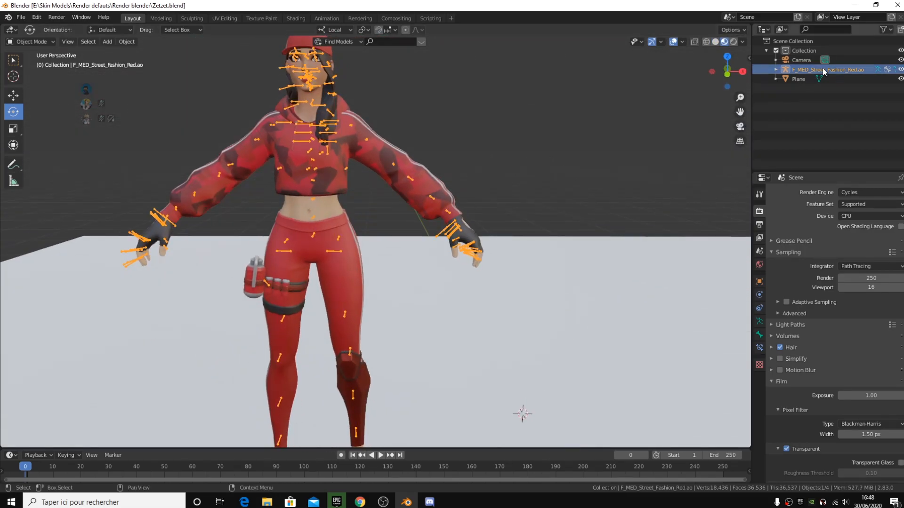
click(901, 69)
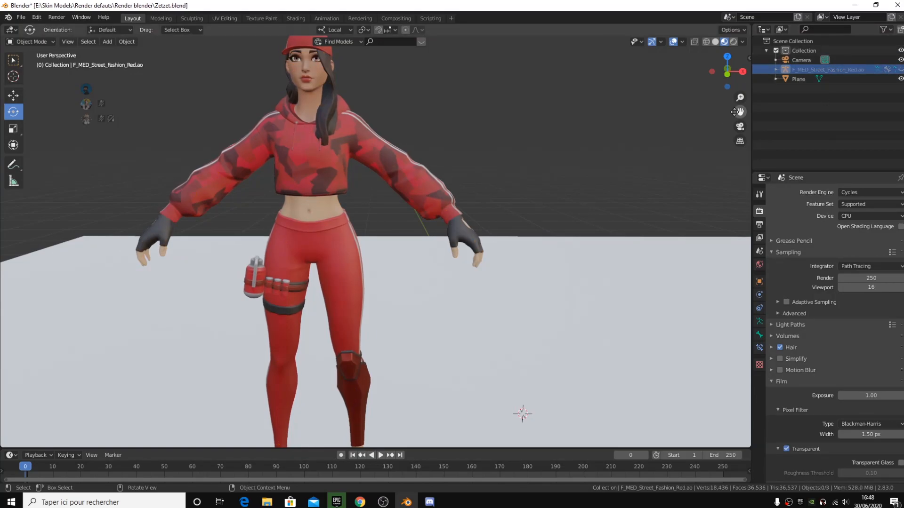
Unhide the F_MED_Street_Fashion_Red.ao armature and put it in Pose Mode with the upper body's bones in view.
shift+middle_drag(492, 111, 525, 166)
scroll(525, 166, up, 1)
shift+middle_drag(706, 110, 722, 153)
click(901, 70)
click(878, 70)
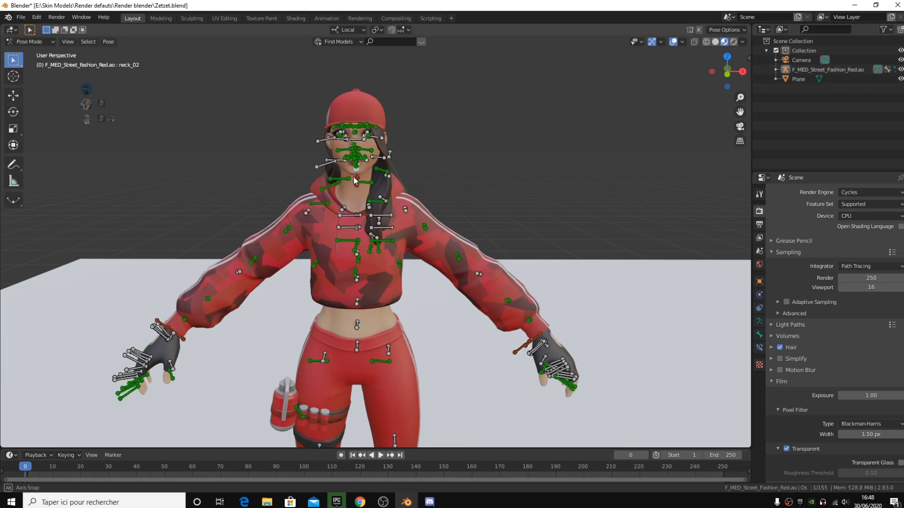
middle_drag(410, 144, 409, 128)
drag(742, 112, 747, 160)
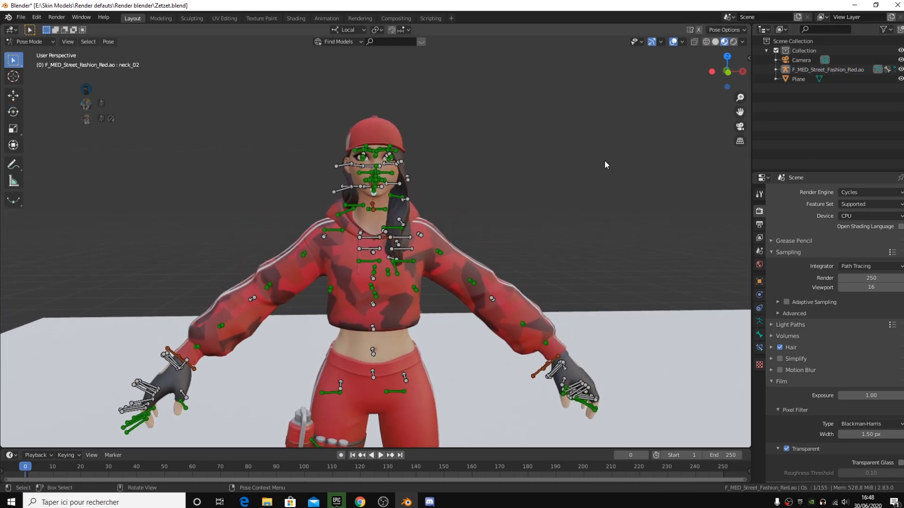
scroll(604, 164, up, 5)
drag(740, 112, 734, 82)
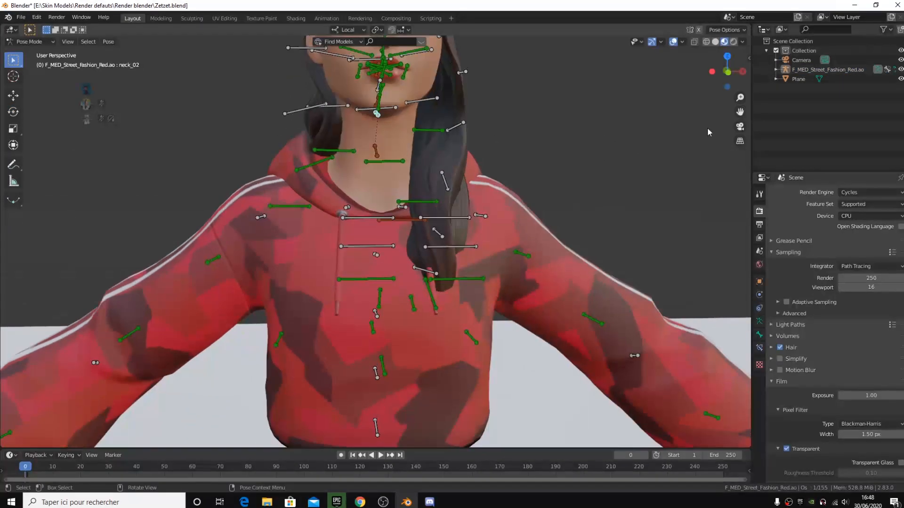
scroll(722, 122, down, 5)
Rotate the left upper arm bone down toward the body with the Rotate tool's orientation set to Local.
click(414, 231)
click(7, 111)
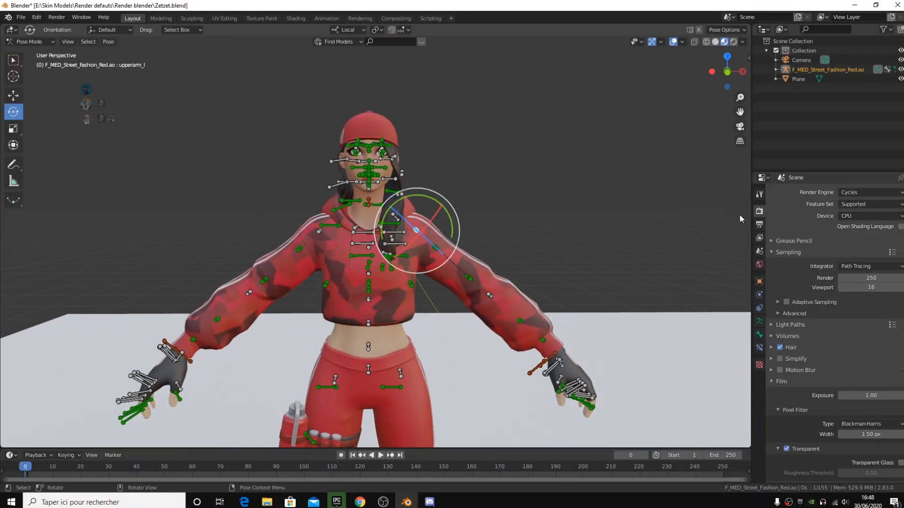
click(760, 196)
click(843, 206)
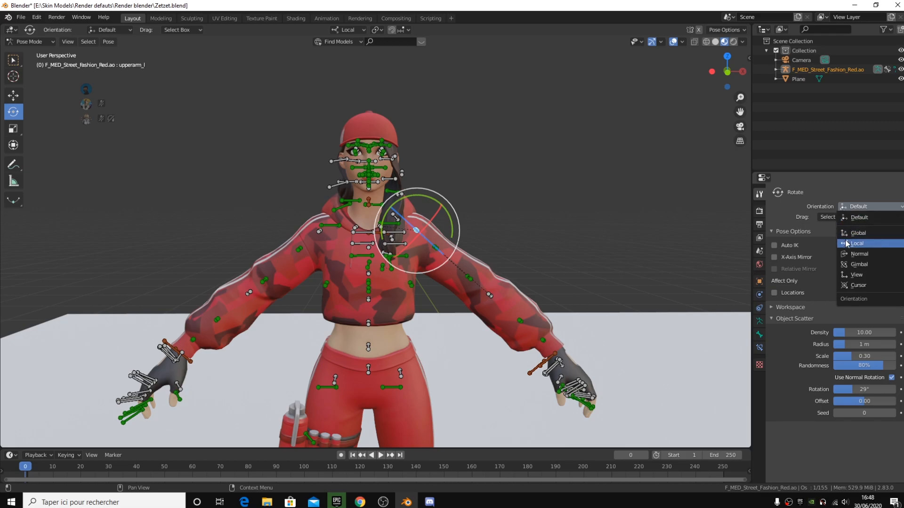
click(846, 243)
drag(454, 215, 460, 220)
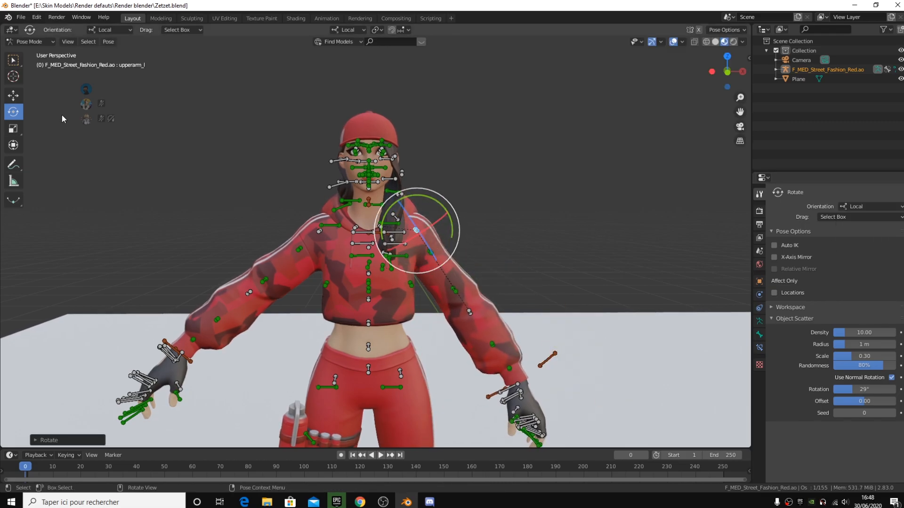
Rotate the right upper arm bone down toward the body to match the left arm.
click(323, 230)
drag(348, 217, 314, 194)
middle_drag(324, 229, 395, 237)
scroll(378, 233, down, 1)
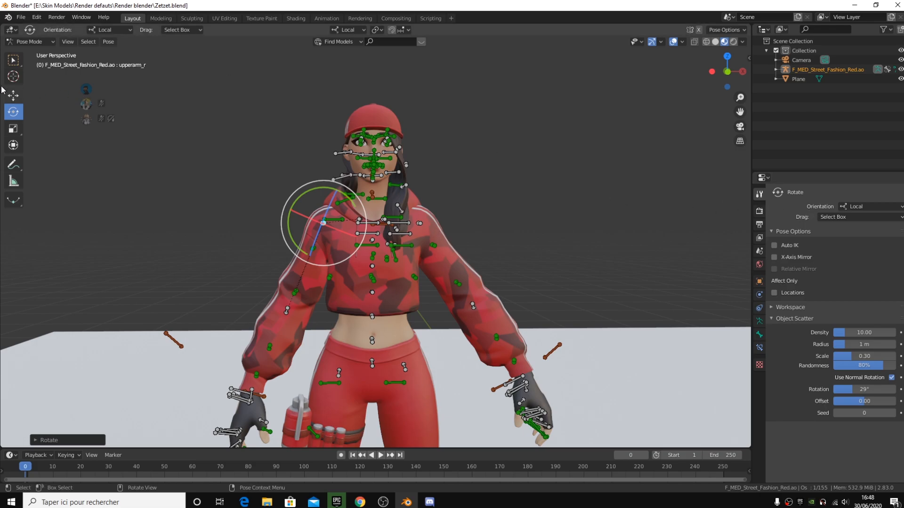
Set the Rotate tool's orientation to Default.
click(872, 205)
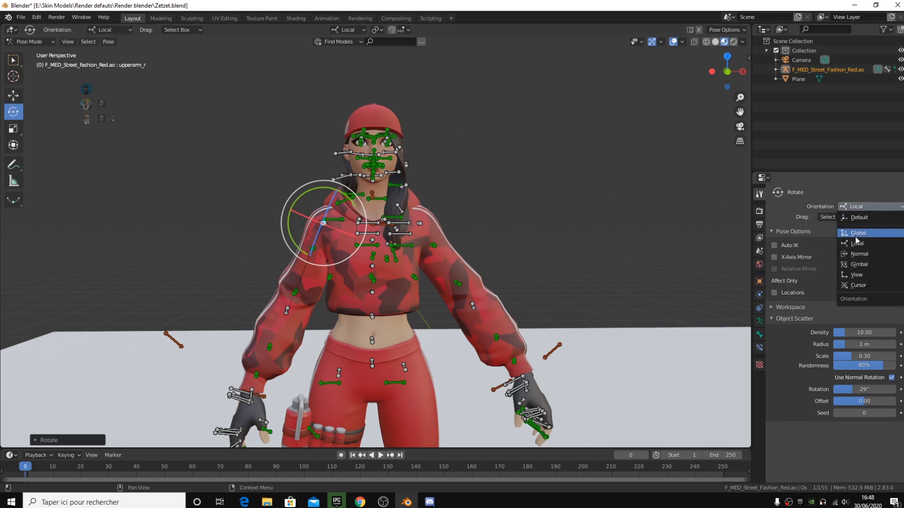
click(848, 218)
middle_drag(542, 229, 243, 167)
Switch to Object Mode to examine the posed character from several angles, and return the armature to Pose Mode.
click(10, 44)
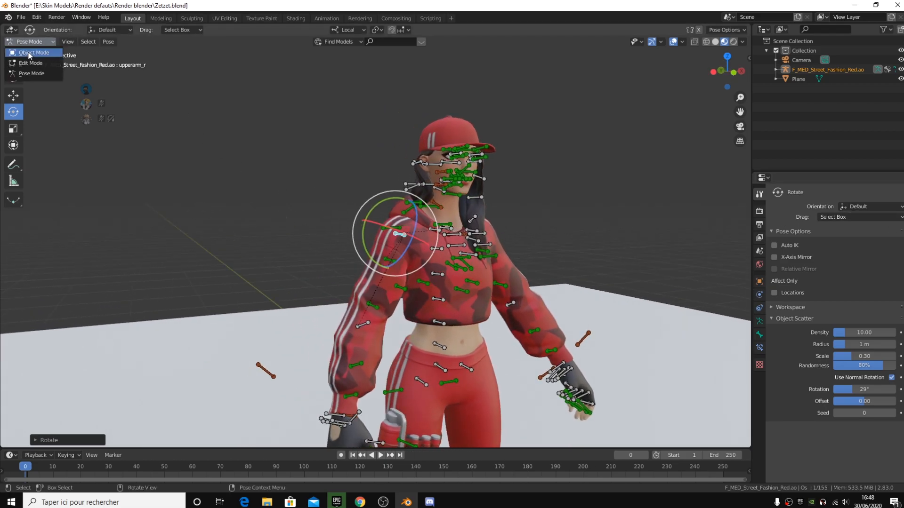
click(21, 50)
drag(408, 392, 384, 394)
scroll(474, 285, up, 4)
middle_drag(475, 286, 394, 285)
scroll(408, 295, down, 3)
drag(348, 415, 274, 418)
scroll(445, 374, up, 4)
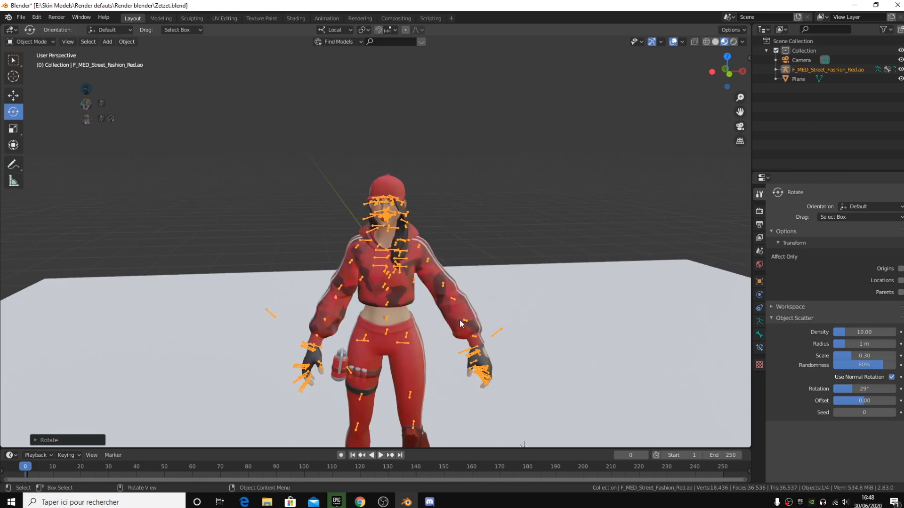
middle_drag(461, 325, 475, 285)
middle_drag(325, 214, 322, 228)
click(29, 43)
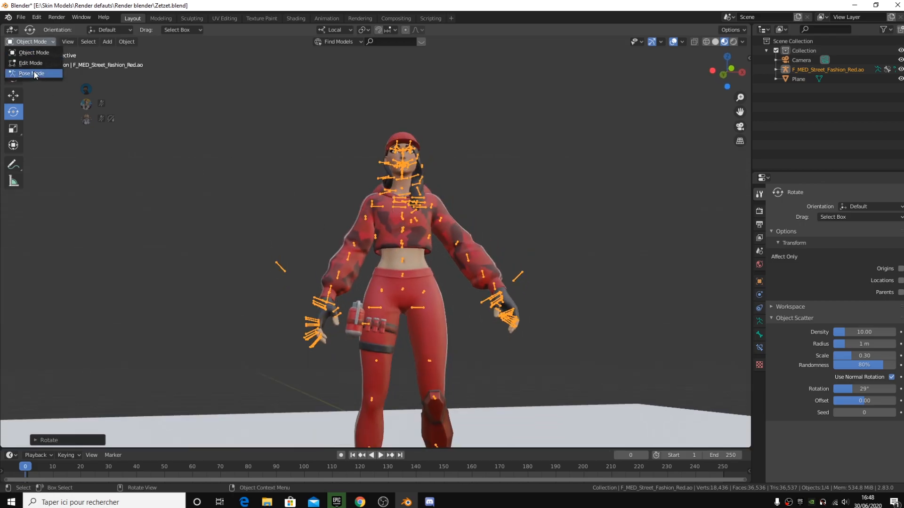
click(32, 73)
middle_drag(450, 260, 427, 270)
scroll(426, 271, up, 4)
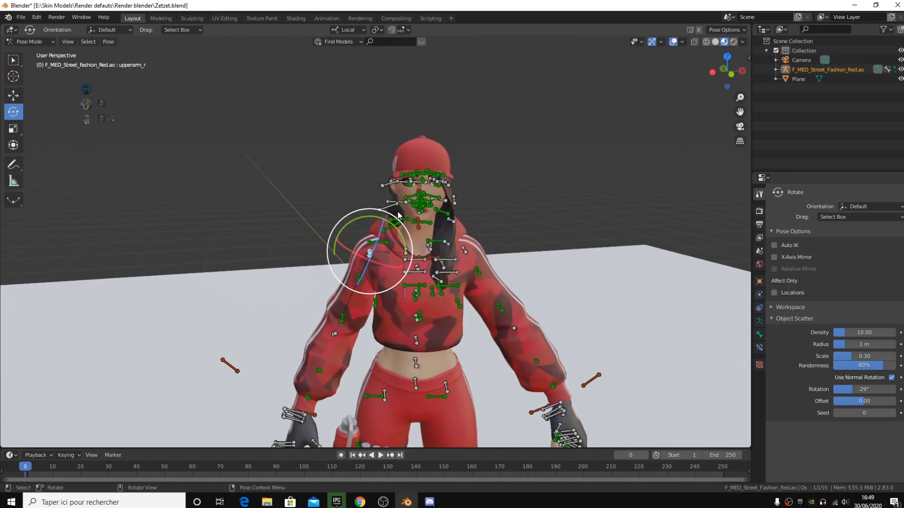
Set the Rotate tool's orientation to Local and rotate the right upper arm bone closer to the body.
middle_drag(357, 223, 398, 232)
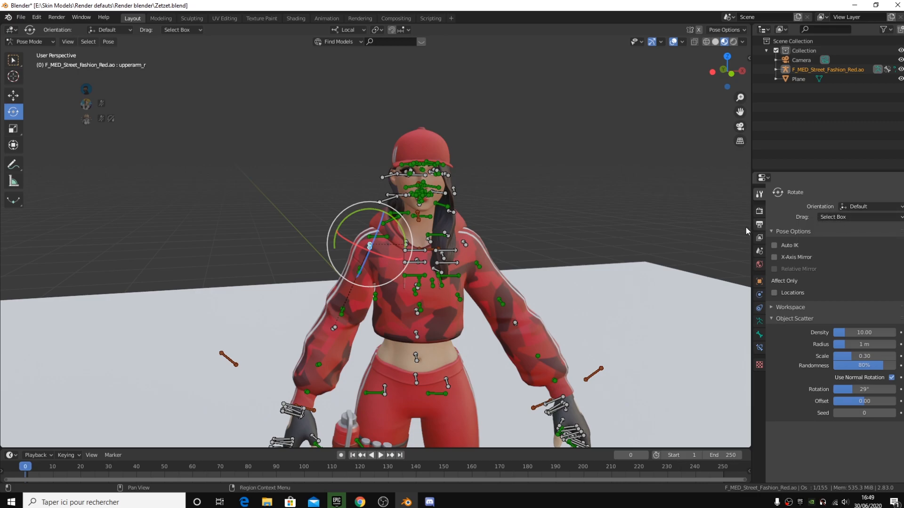
scroll(683, 236, up, 1)
click(854, 208)
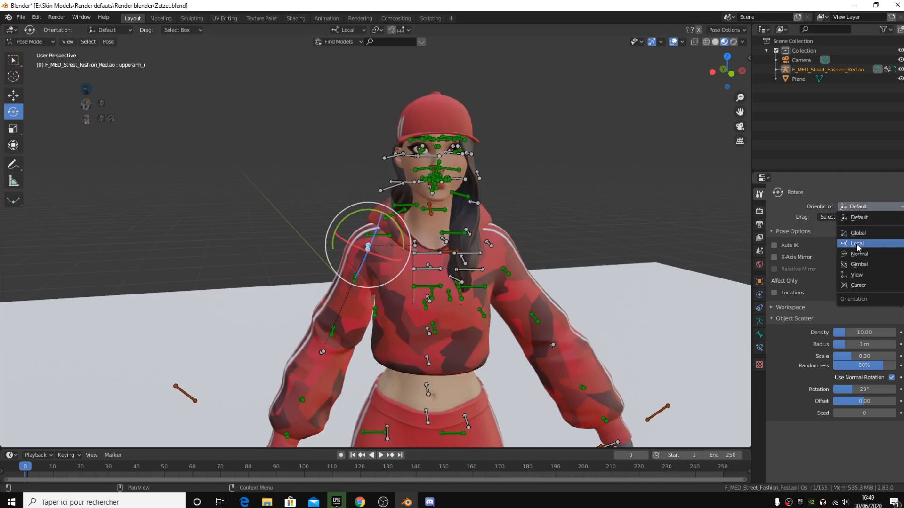
click(857, 244)
mouse_move(396, 223)
mouse_down()
mouse_move(407, 247)
mouse_move(394, 213)
mouse_up()
middle_drag(454, 249, 475, 272)
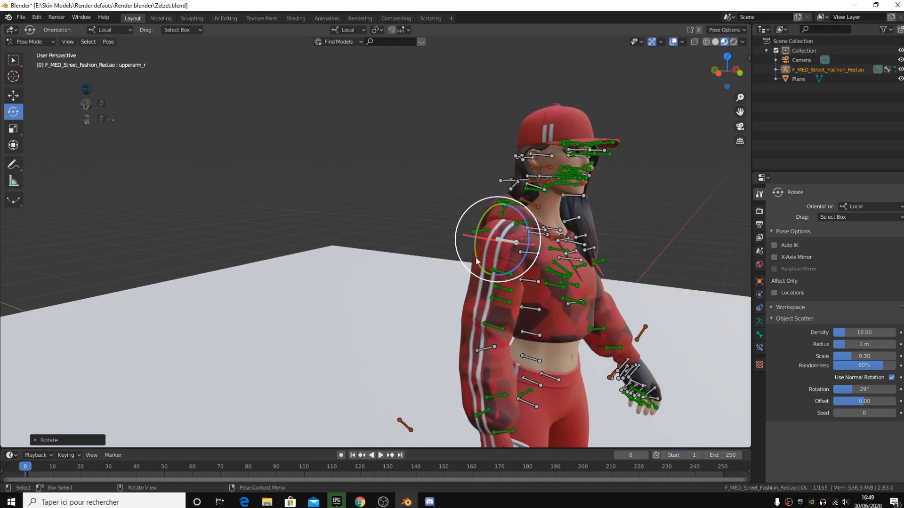
middle_drag(494, 305, 443, 286)
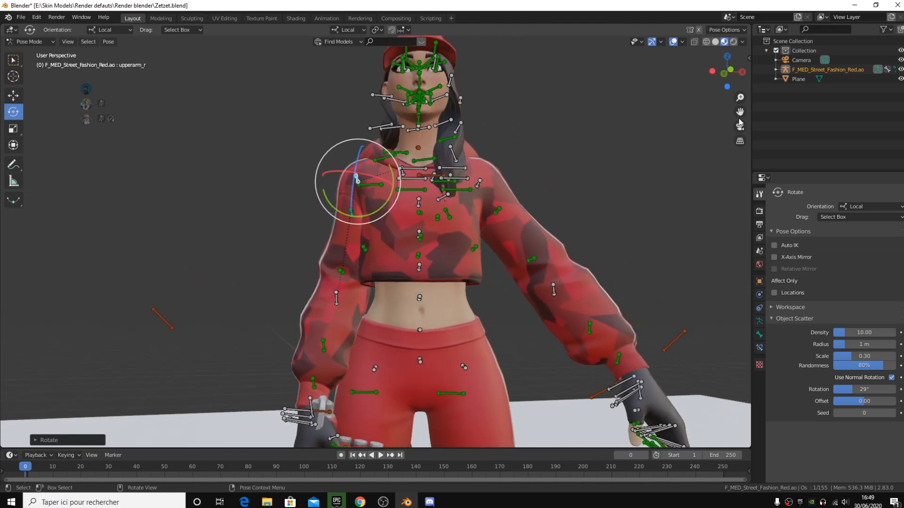
Rotate the index_01_l finger bone on the left hand slightly.
drag(740, 112, 591, 40)
click(480, 343)
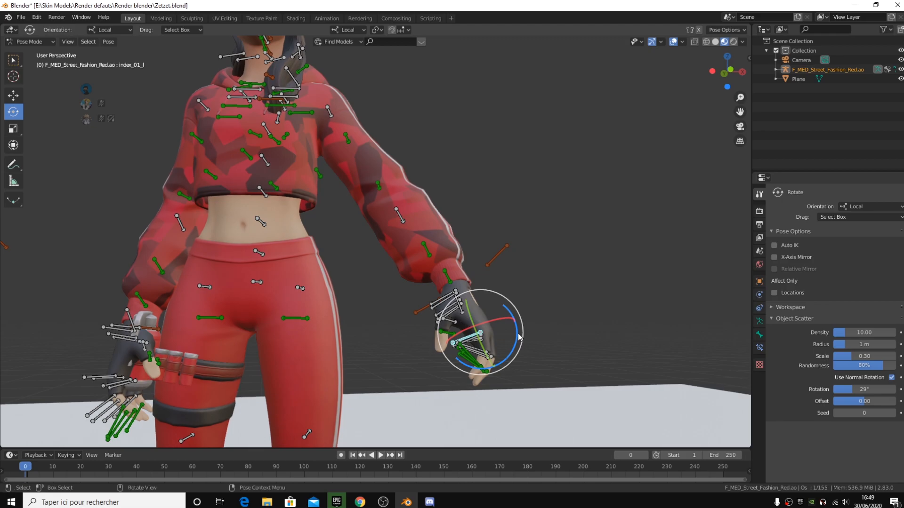
drag(516, 335, 510, 353)
middle_drag(417, 233, 395, 236)
middle_drag(363, 178, 368, 149)
drag(738, 116, 788, 206)
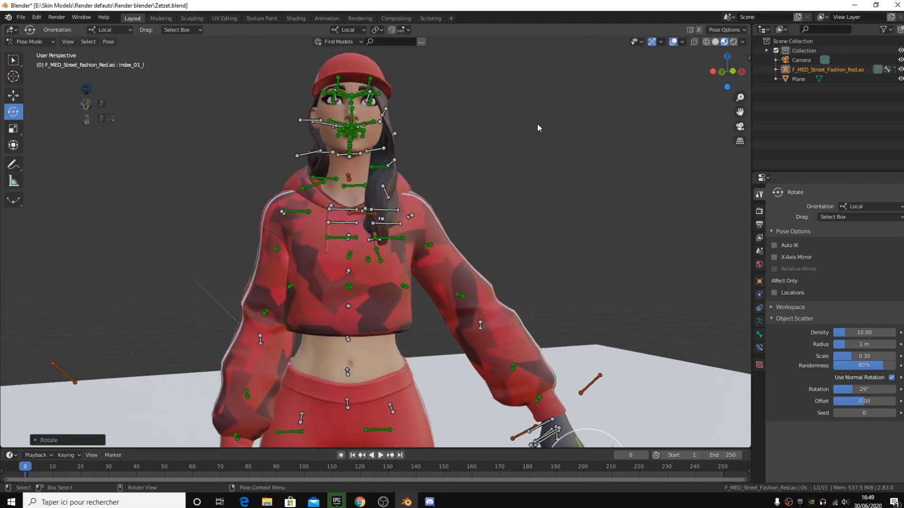
middle_drag(585, 126, 586, 140)
In Object Mode, hide the F_MED_Street_Fashion_Red.ao armature and select the character mesh.
click(33, 44)
click(33, 52)
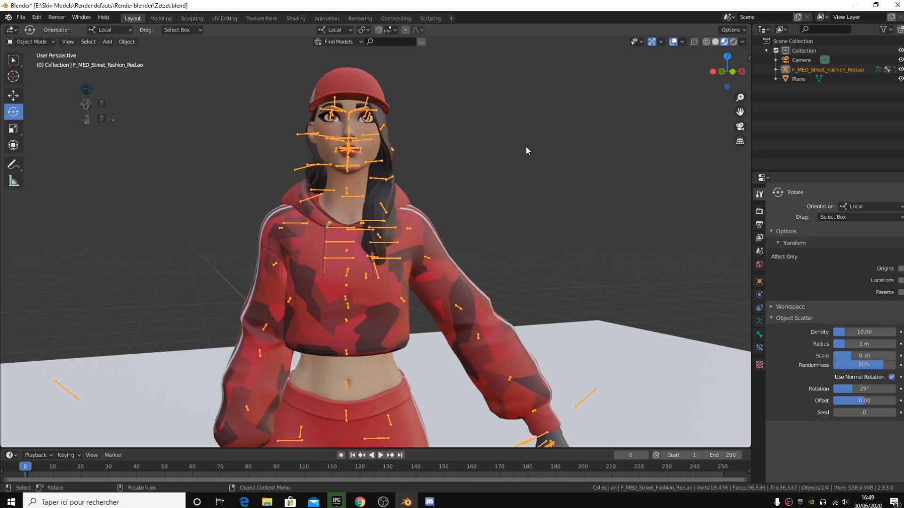
click(901, 70)
middle_drag(444, 169, 441, 192)
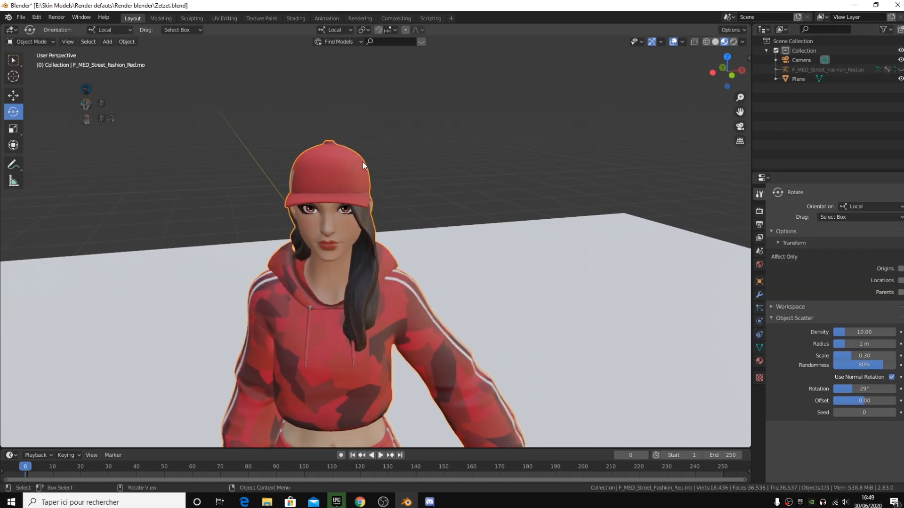
middle_drag(360, 165, 330, 94)
Open the Shading workspace and set its viewport to Material Preview shading with the character framed.
click(294, 20)
mouse_move(403, 371)
middle_down()
mouse_move(416, 324)
mouse_move(419, 365)
middle_up()
scroll(414, 328, up, 4)
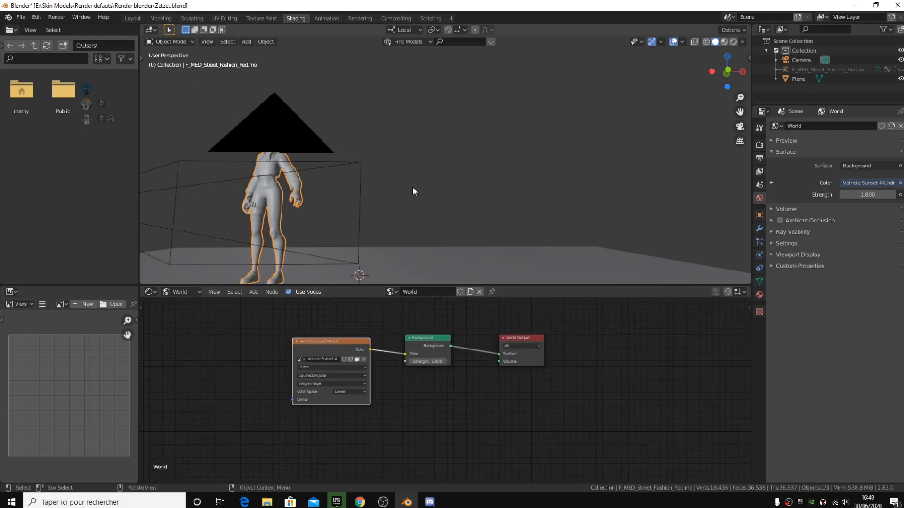
middle_drag(413, 191, 448, 208)
click(724, 42)
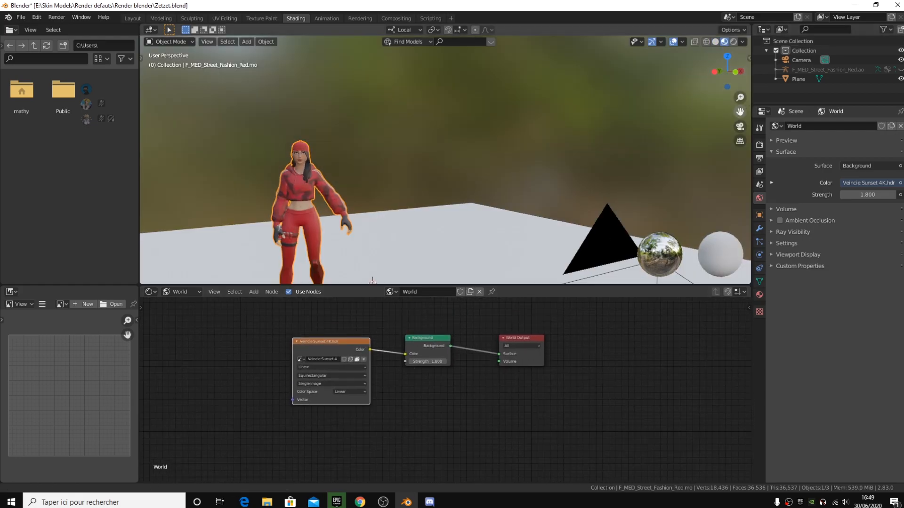
drag(740, 112, 876, 112)
mouse_move(478, 214)
middle_down()
mouse_move(488, 205)
mouse_move(468, 203)
middle_up()
scroll(468, 192, up, 4)
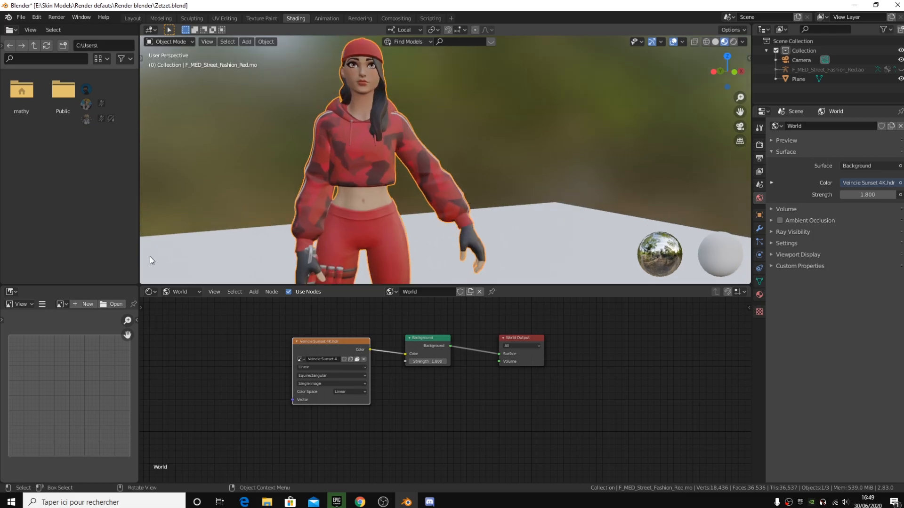
Set the node editor's shader type to Object and expand the hair material's T_F_MED_StreetFashionRed_Hair_D.tga texture node.
click(177, 292)
click(187, 296)
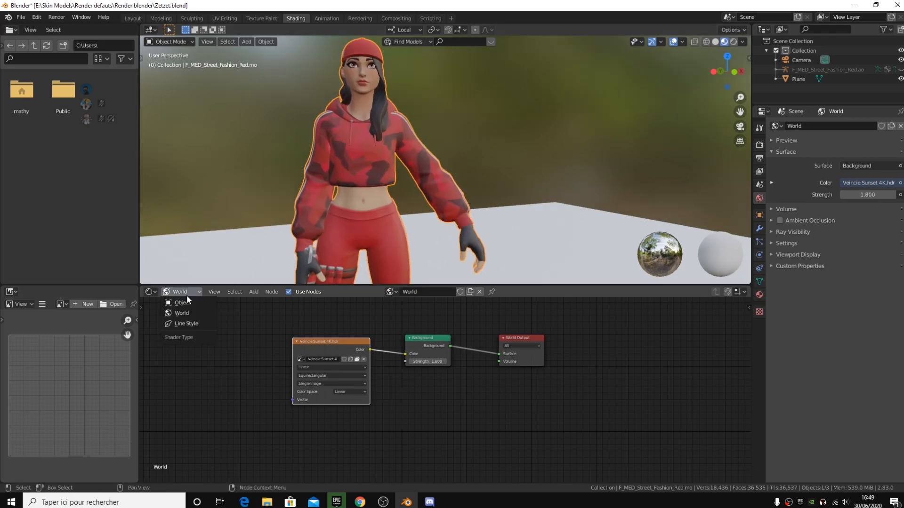
click(183, 302)
scroll(474, 364, up, 2)
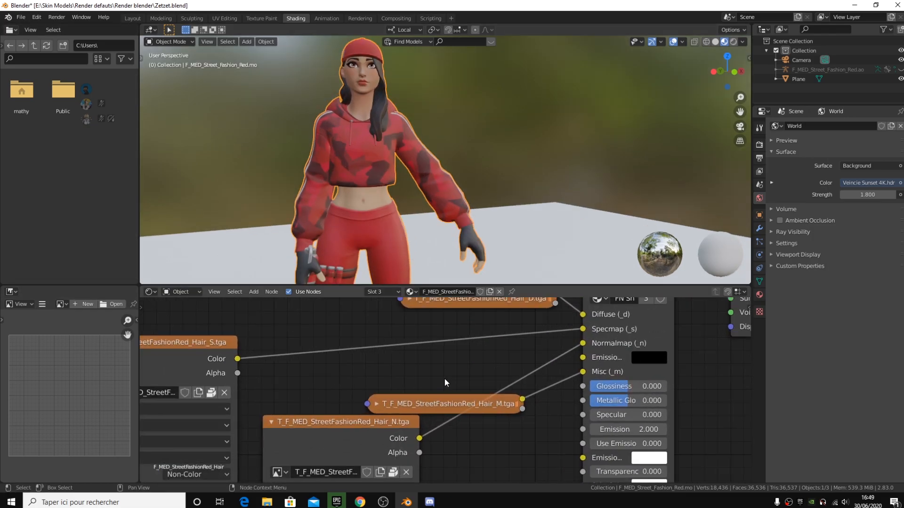
click(387, 324)
ctrl+scroll(348, 404, down, 5)
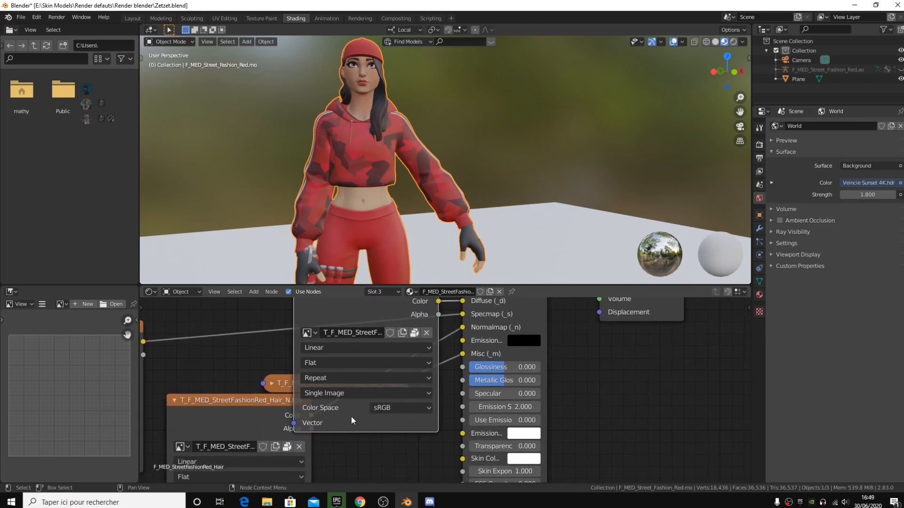
drag(434, 355, 459, 377)
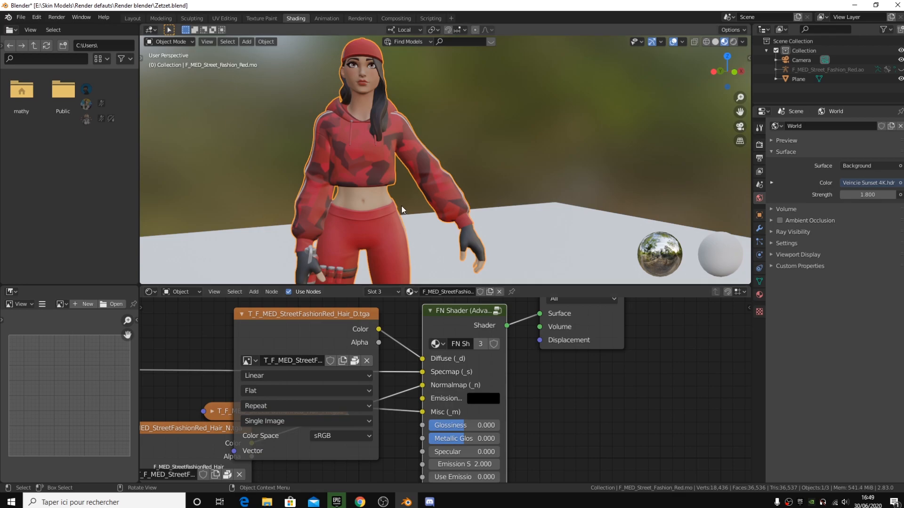
Open the mesh's material properties and examine the shader nodes of the body, head and hair materials.
scroll(423, 198, up, 2)
scroll(350, 393, down, 1)
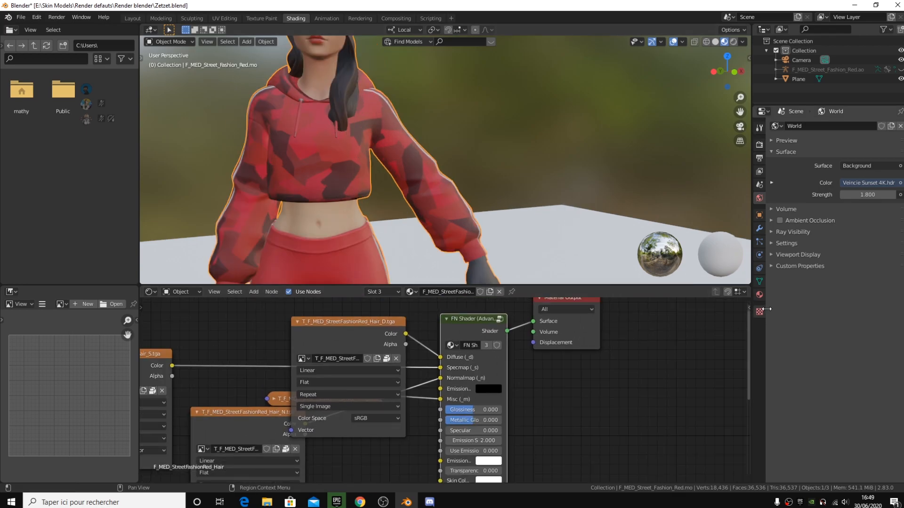
click(760, 295)
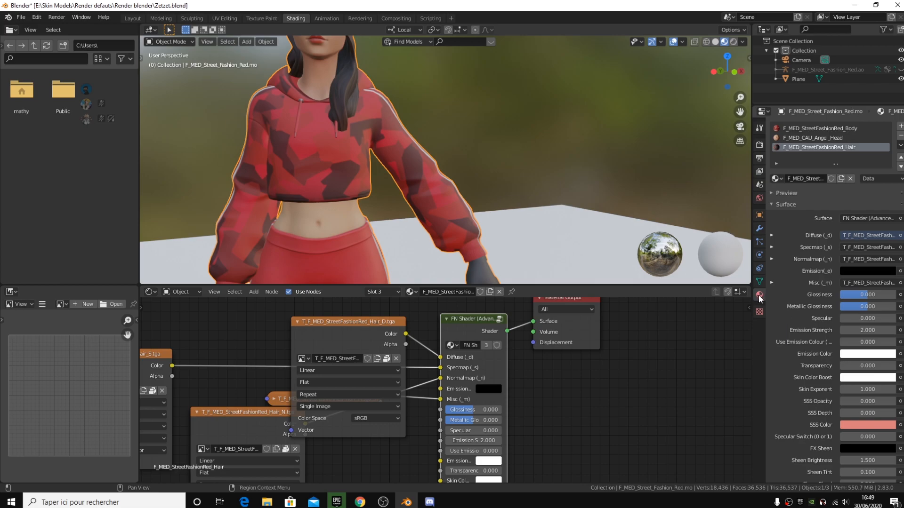
click(807, 128)
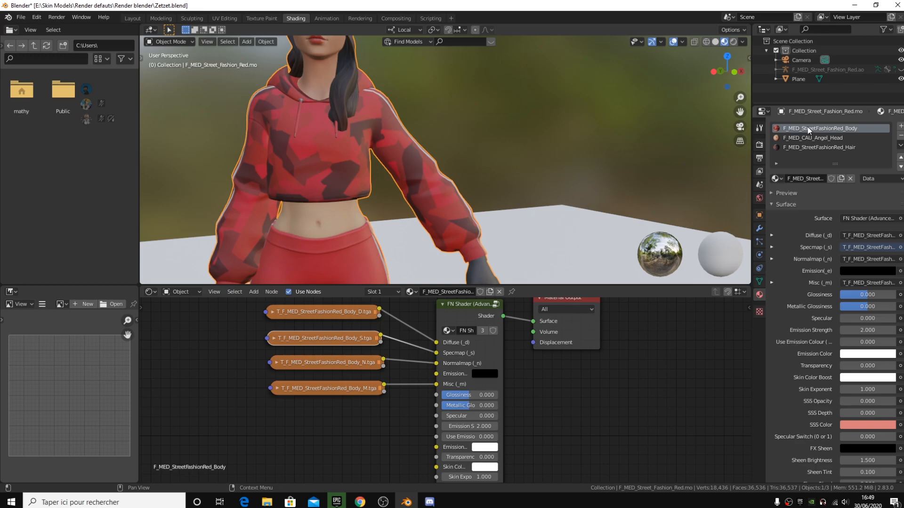
click(809, 136)
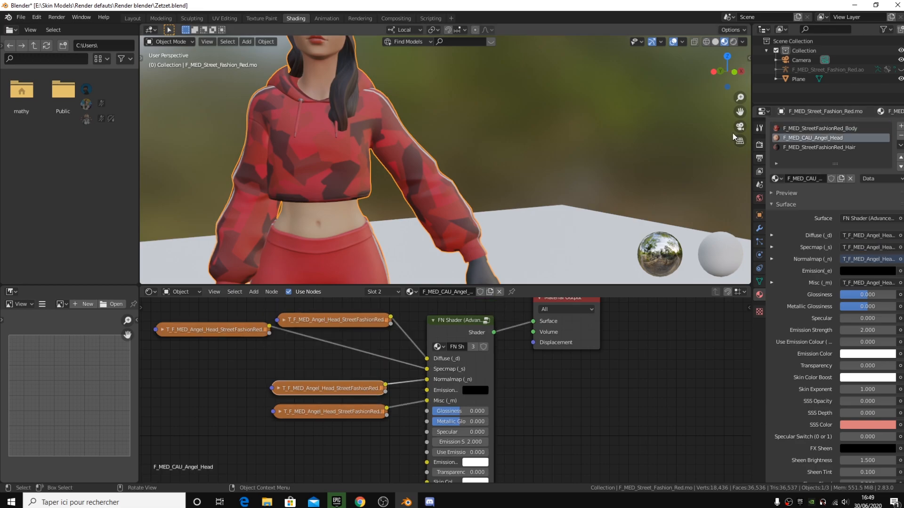
drag(740, 111, 740, 245)
click(837, 149)
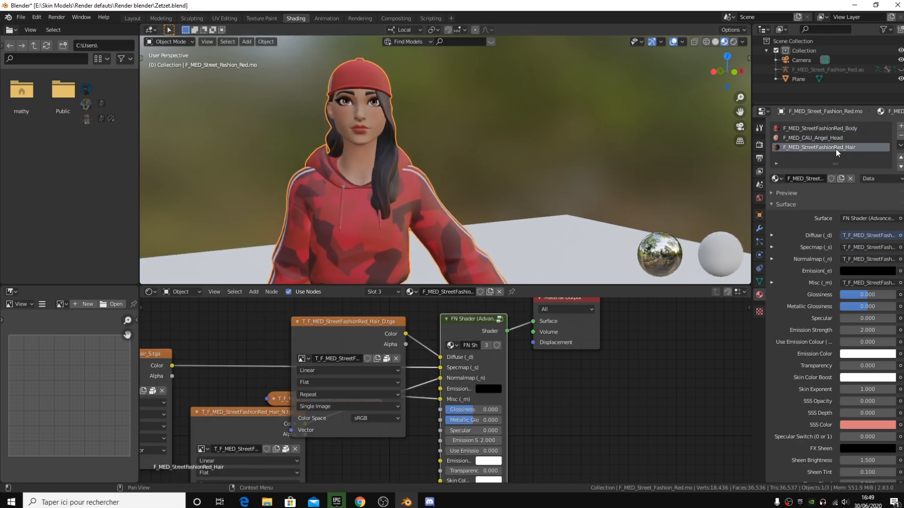
middle_drag(358, 427, 368, 414)
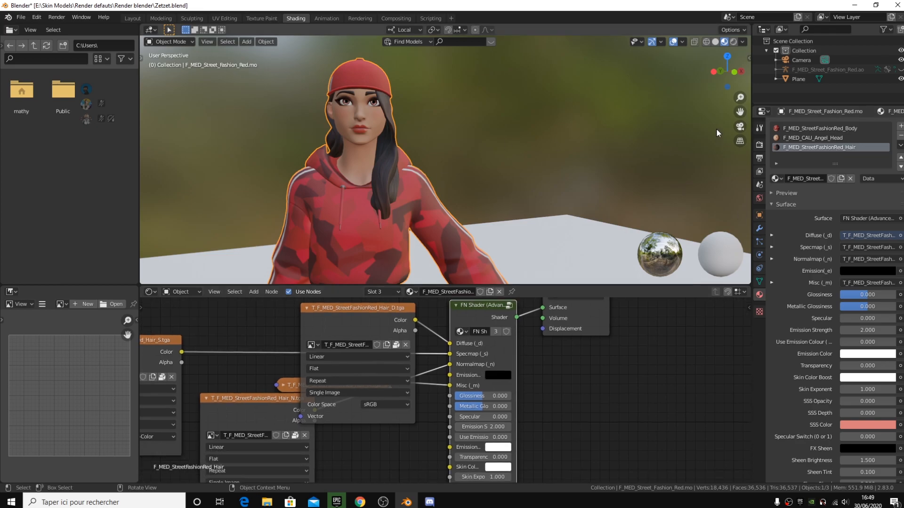
mouse_move(737, 110)
mouse_down()
mouse_move(738, 85)
mouse_move(744, 113)
mouse_up()
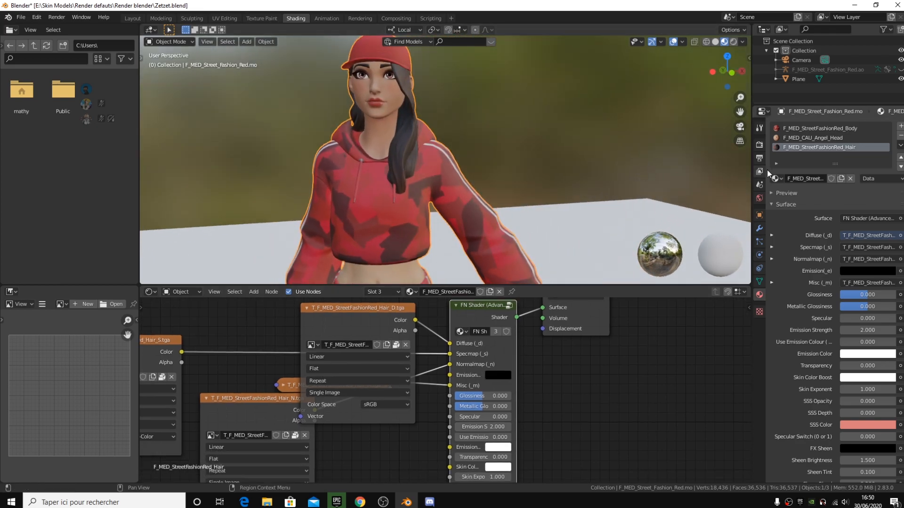
click(829, 130)
scroll(428, 197, down, 3)
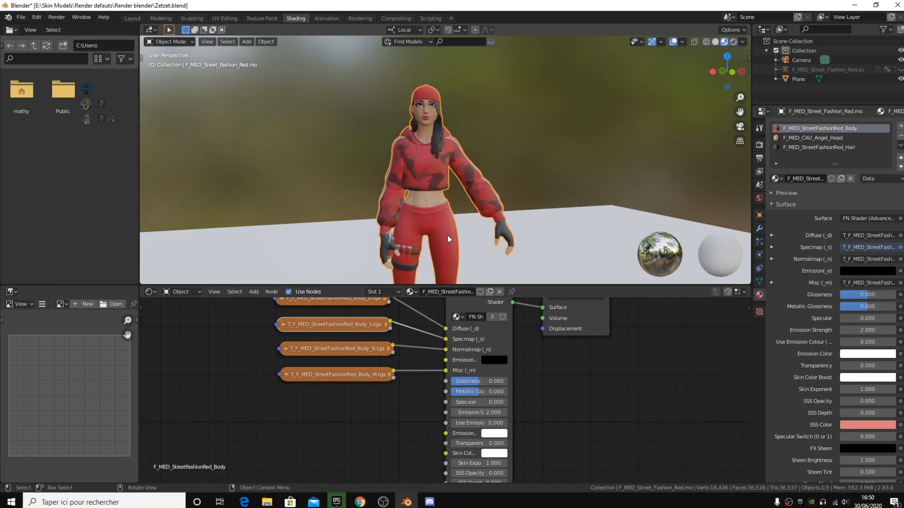
Set the Metallic Glossiness of the body material's FN Shader node to 1.000.
scroll(397, 376, up, 3)
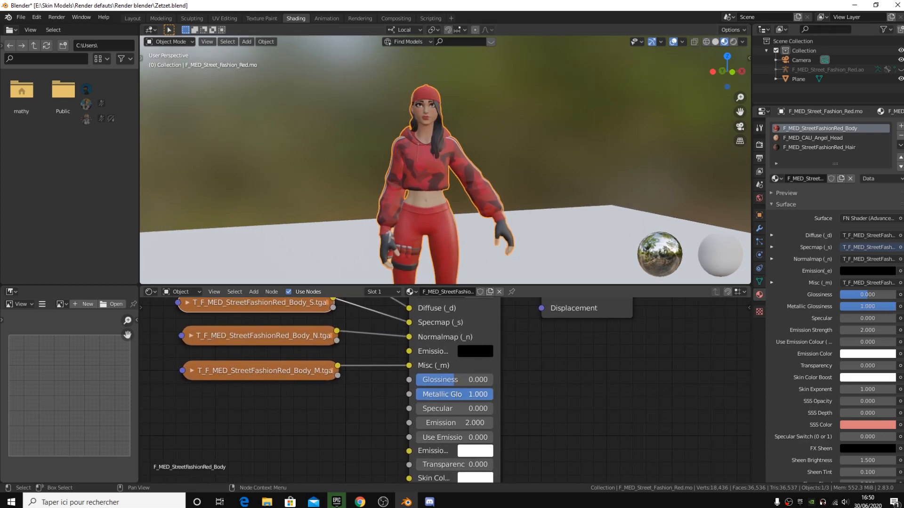
drag(740, 111, 753, 9)
scroll(536, 199, up, 3)
scroll(502, 282, up, 1)
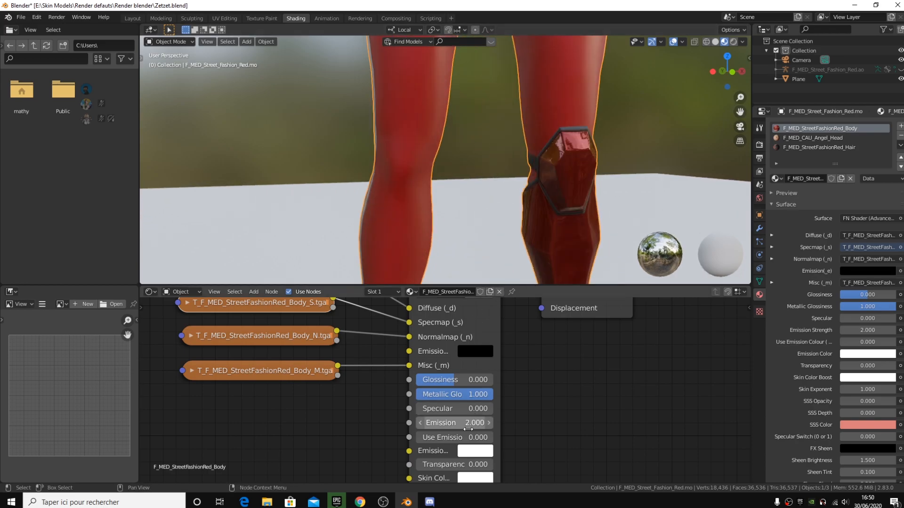
drag(455, 394, 490, 394)
middle_drag(315, 398, 370, 403)
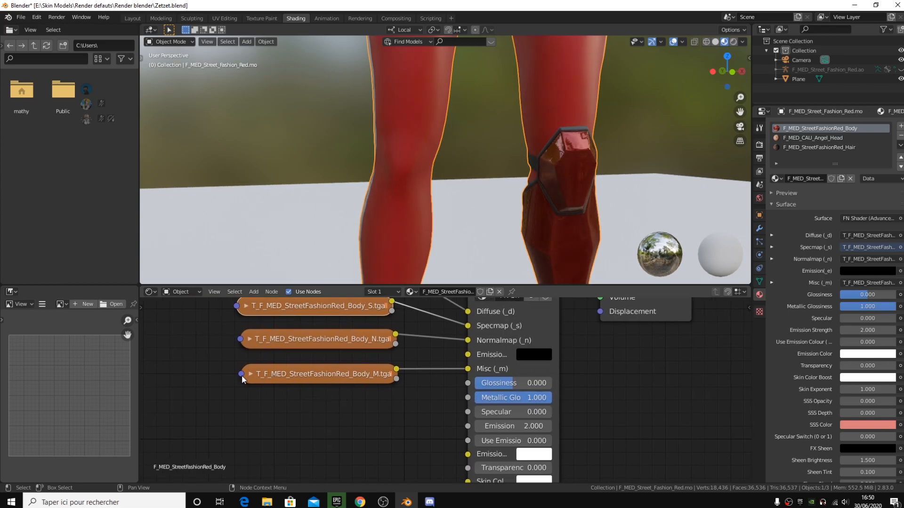
Expand the body material's T_F_MED_StreetFashionRed_Body_M.tga and T_F_MED_StreetFashionRed_Body_N.tga texture nodes to show their settings.
click(244, 374)
middle_drag(306, 413, 278, 453)
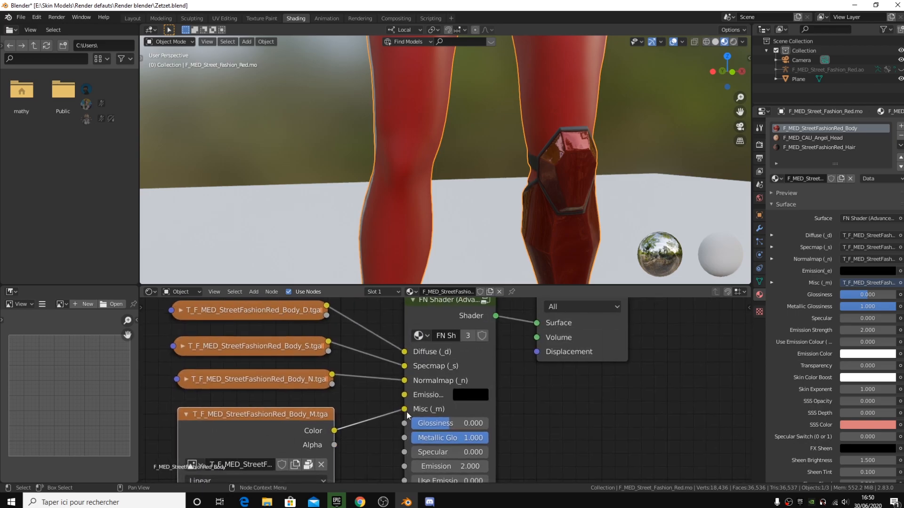
middle_drag(321, 394, 369, 383)
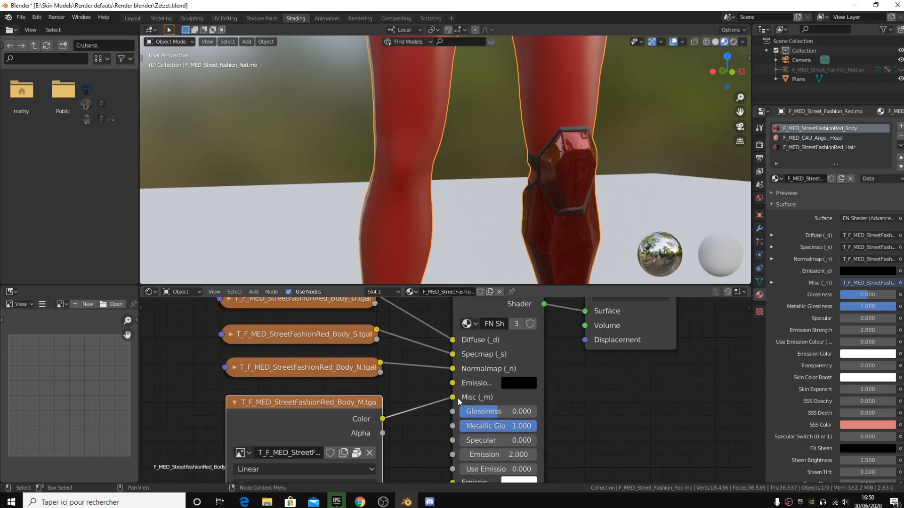
middle_drag(493, 399, 532, 384)
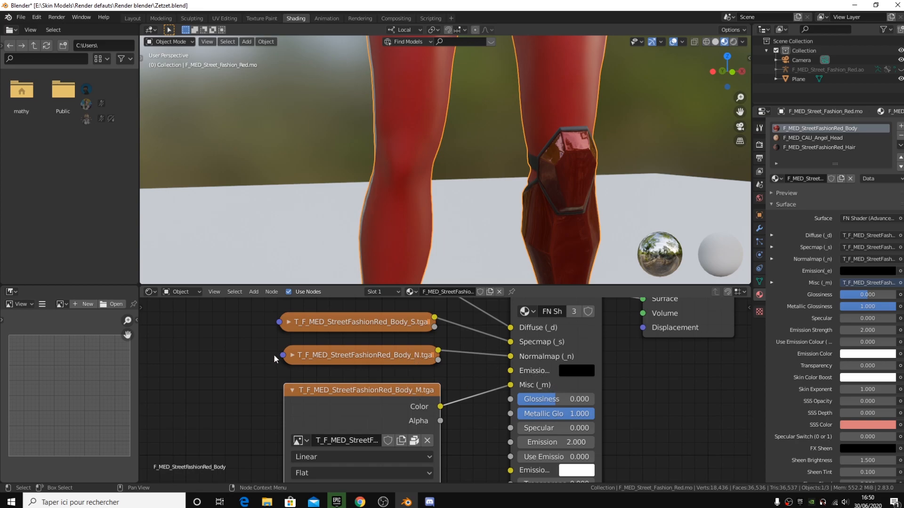
click(289, 355)
middle_drag(351, 467, 344, 416)
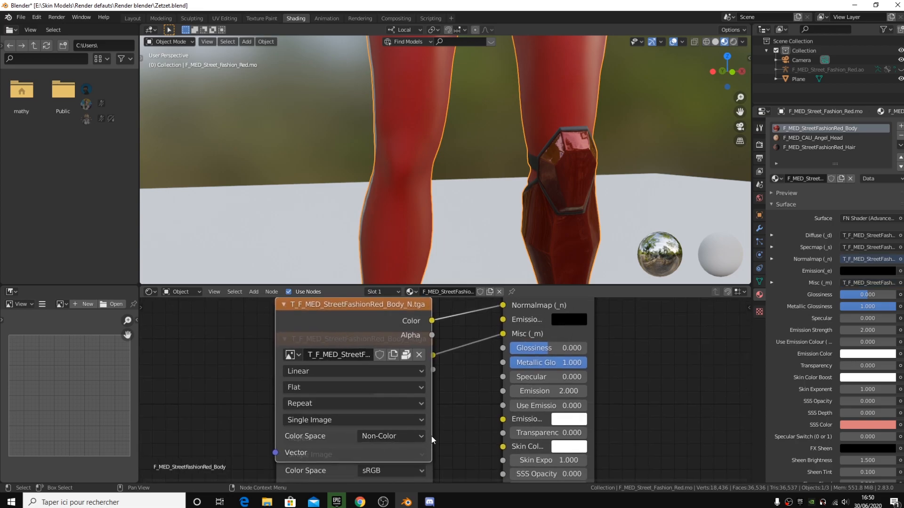
middle_drag(470, 321, 427, 405)
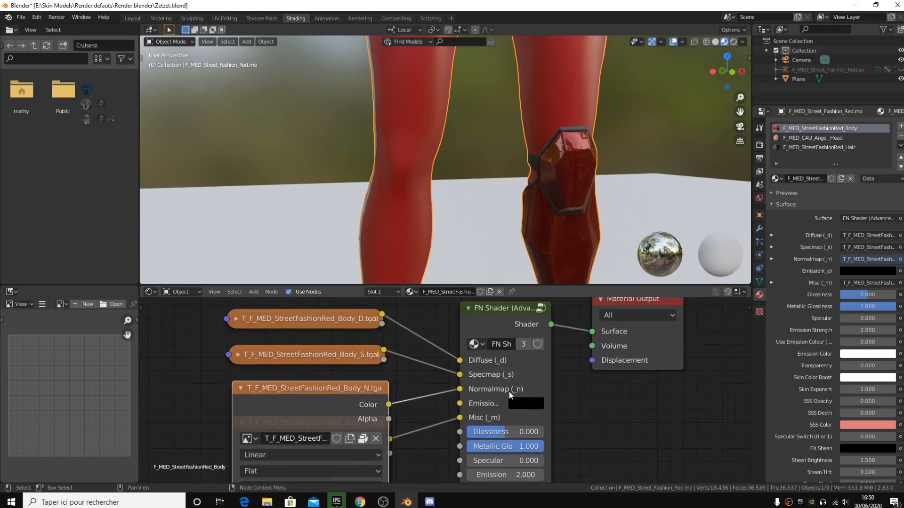
Expand the body material's T_F_MED_StreetFashionRed_Body_S.tga and T_F_MED_StreetFashionRed_Body_D.tga texture nodes to show their settings.
click(238, 354)
middle_drag(293, 434, 275, 366)
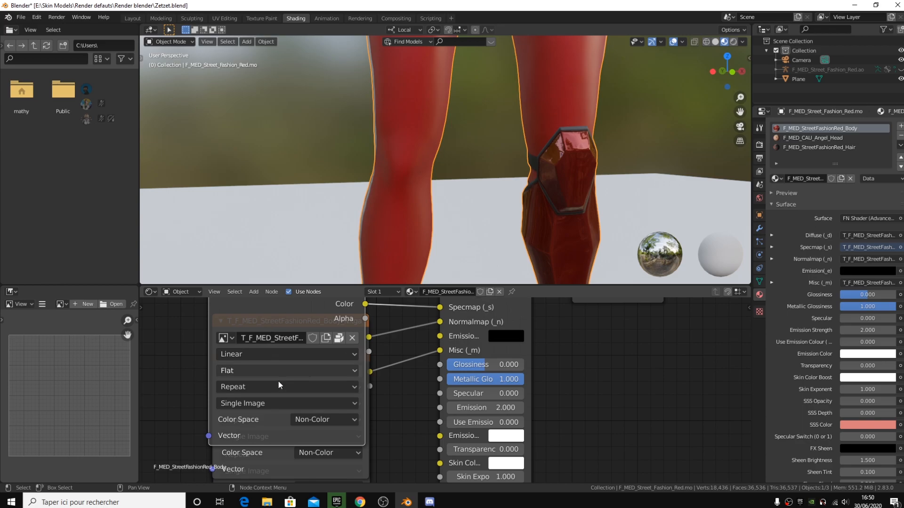
middle_drag(435, 304, 407, 381)
click(189, 328)
middle_drag(294, 464, 270, 420)
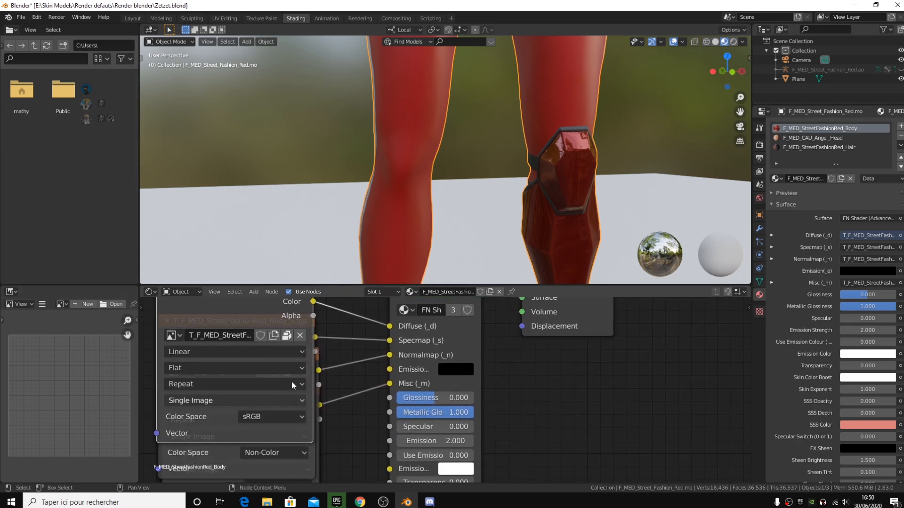
middle_drag(280, 314, 367, 374)
scroll(379, 396, down, 2)
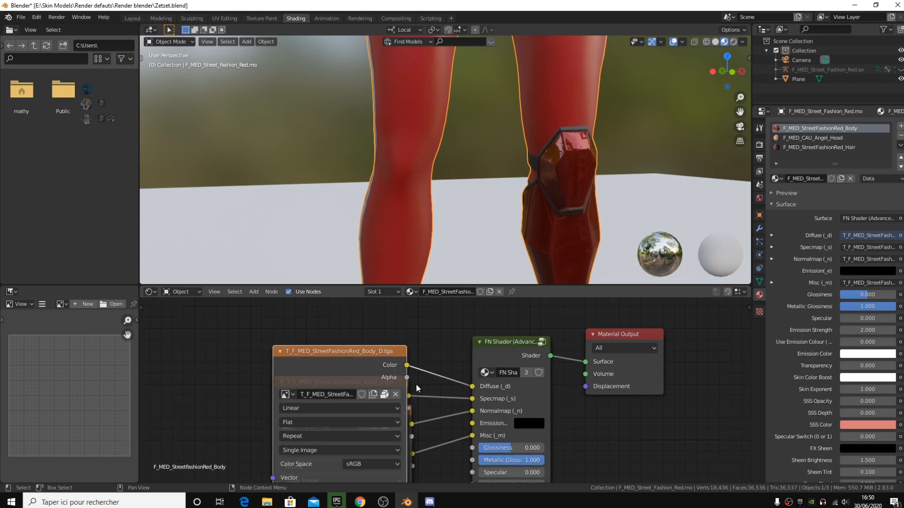
middle_drag(452, 407, 319, 377)
scroll(339, 388, down, 2)
middle_drag(405, 432, 400, 401)
scroll(400, 401, up, 1)
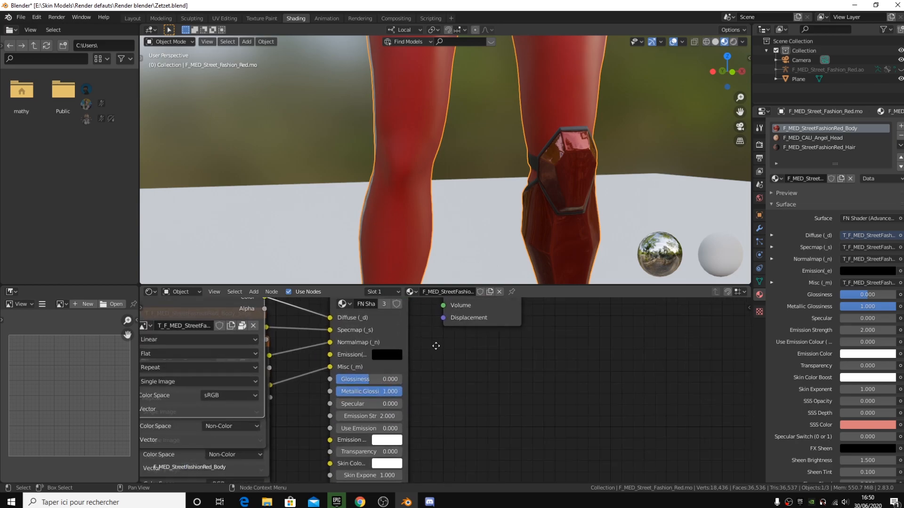
Select the F_MED_CAU_Angel_Head material and set its Metallic Glossiness to 0.983.
middle_drag(436, 344, 446, 380)
scroll(490, 200, down, 9)
click(808, 135)
scroll(597, 177, up, 6)
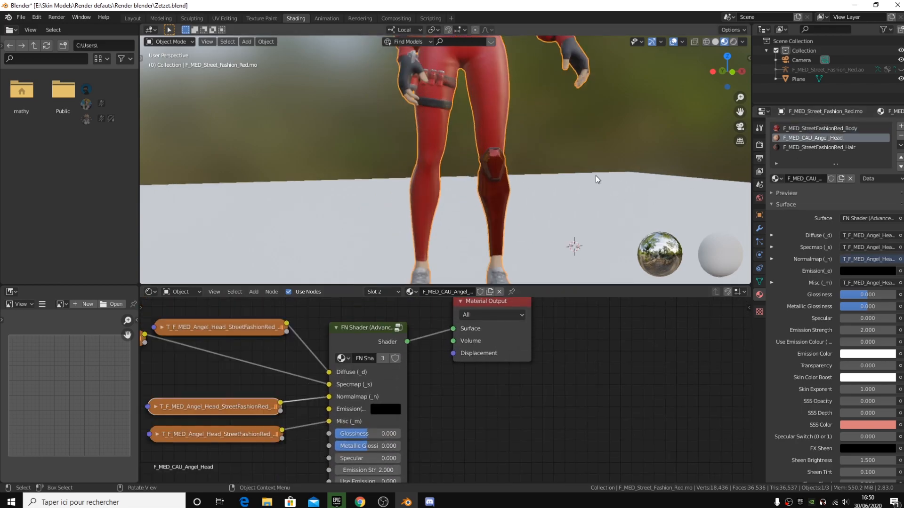
drag(741, 113, 759, 369)
scroll(654, 163, up, 1)
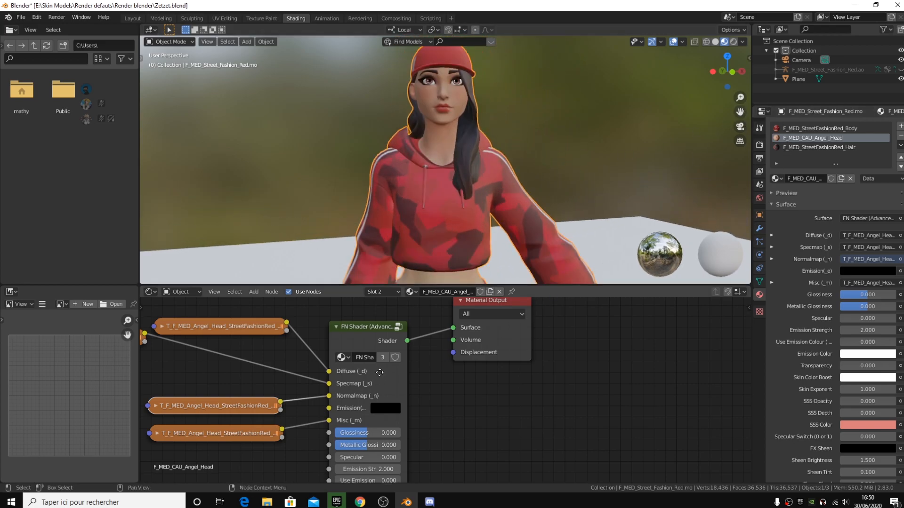
middle_drag(401, 424, 417, 369)
drag(377, 391, 416, 392)
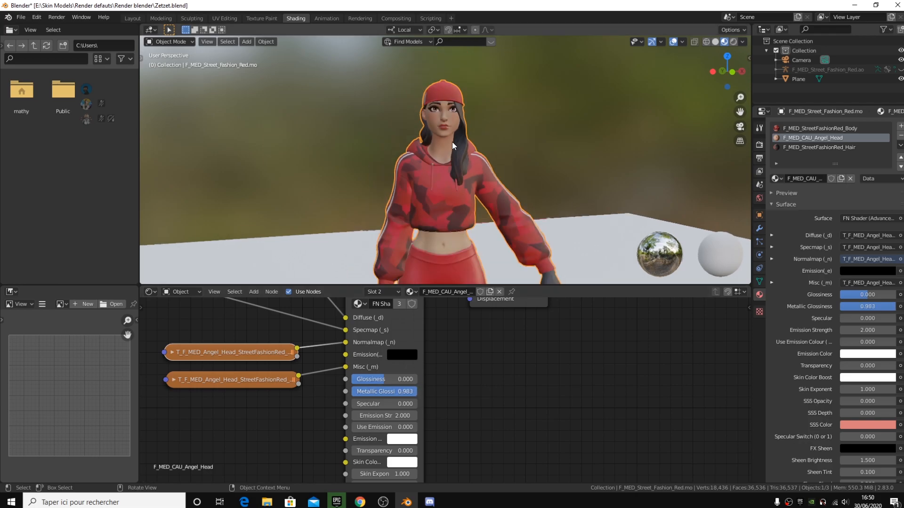
Select the F_MED_StreetFashionRed_Hair material, set its Metallic Glossiness to 1.000 and check the character's look.
click(803, 147)
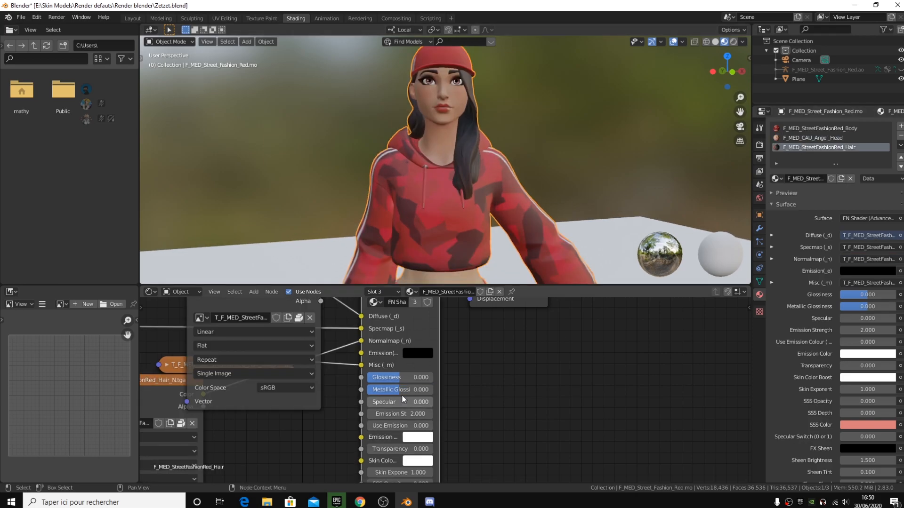
drag(387, 391, 430, 391)
scroll(501, 196, down, 2)
scroll(502, 197, up, 2)
scroll(502, 197, down, 2)
middle_drag(503, 197, 497, 202)
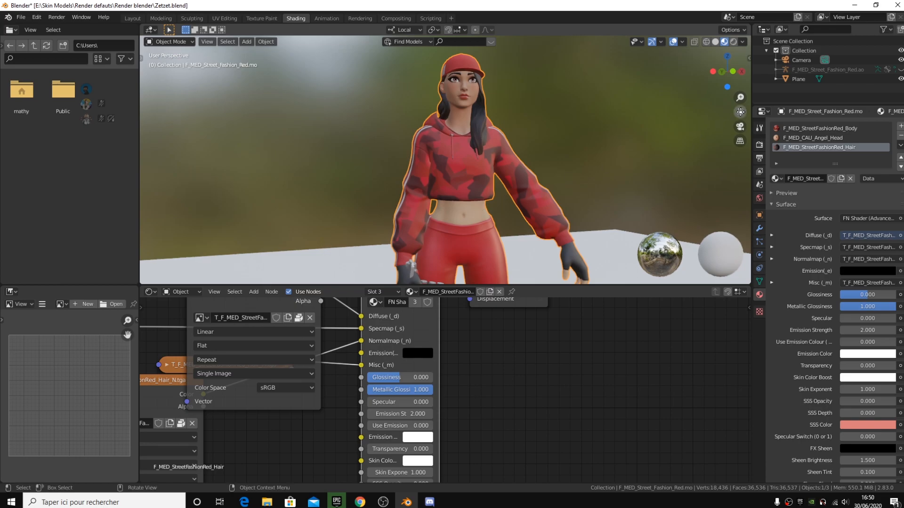
scroll(460, 252, up, 3)
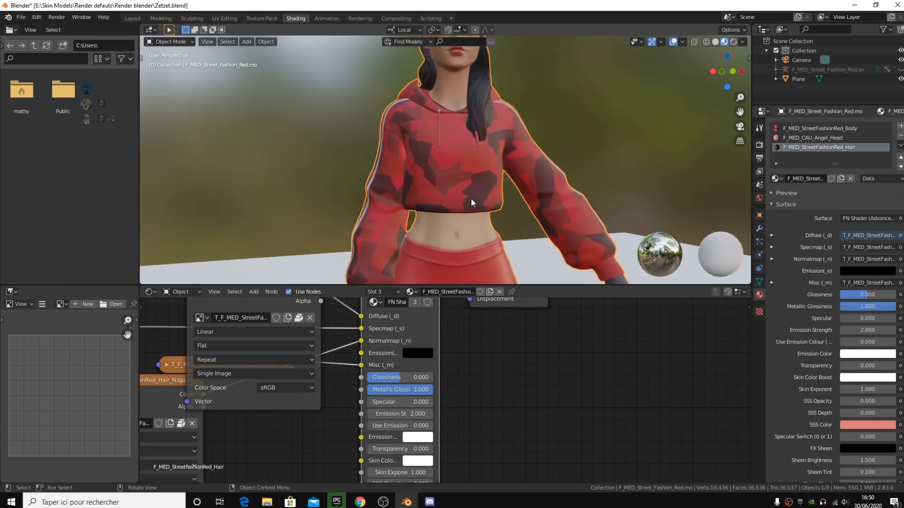
shift+middle_drag(445, 81, 438, 205)
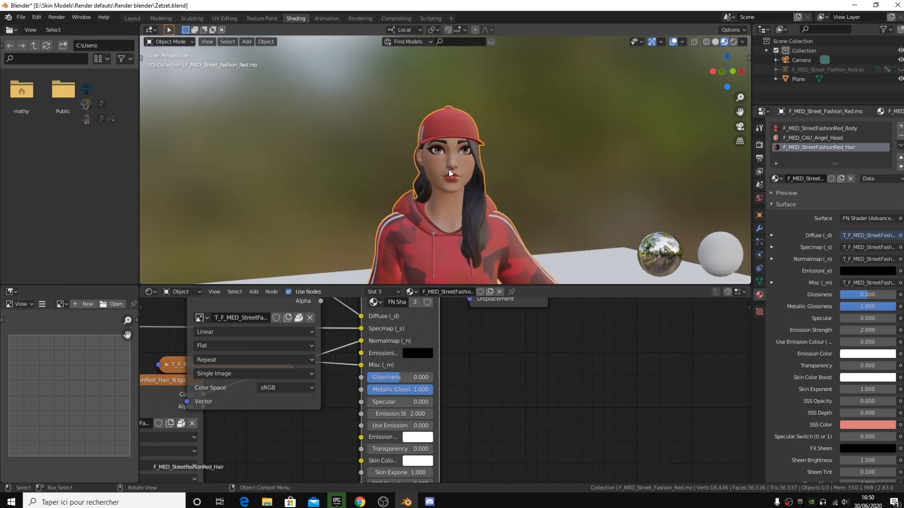
drag(740, 111, 740, 89)
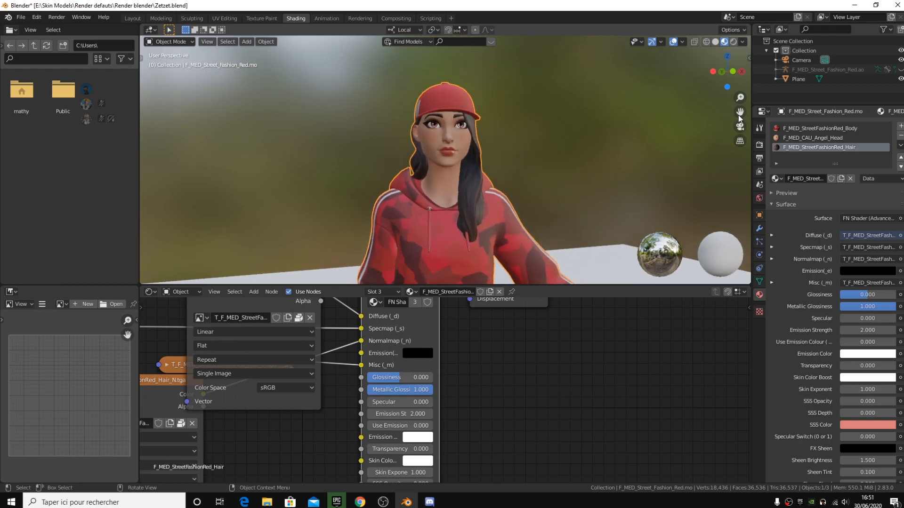
Set the F_MED_CAU_Angel_Head material's Skin Exponent to 2.000 and widen its FN Shader node so the parameter names are readable.
click(842, 138)
scroll(499, 363, up, 5)
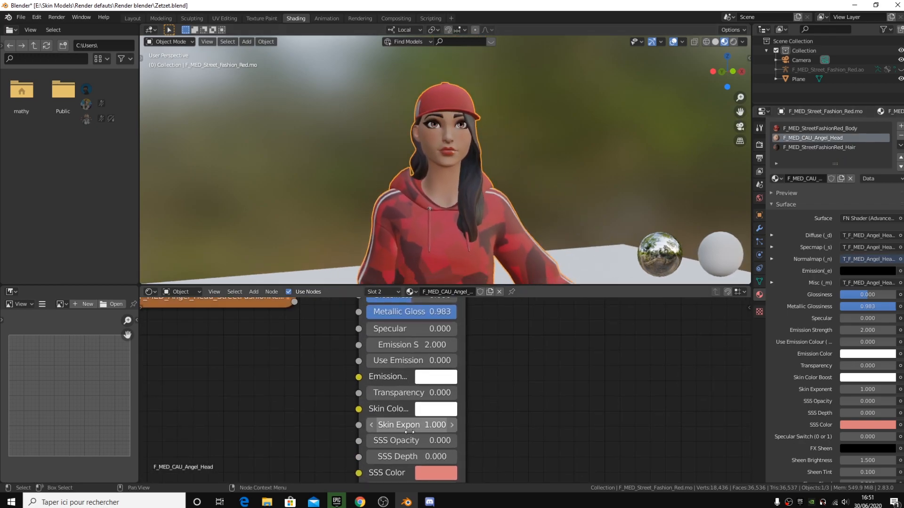
drag(413, 425, 421, 425)
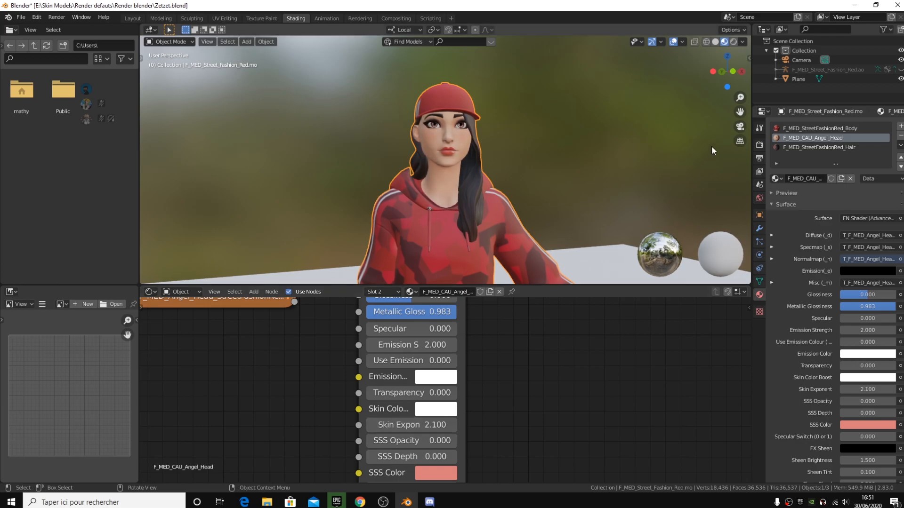
drag(741, 112, 741, 27)
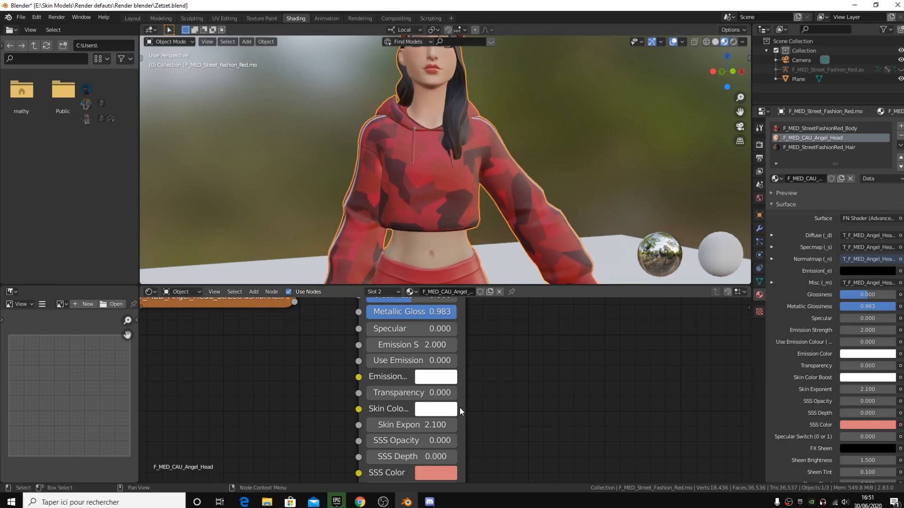
drag(465, 417, 491, 417)
scroll(619, 193, down, 2)
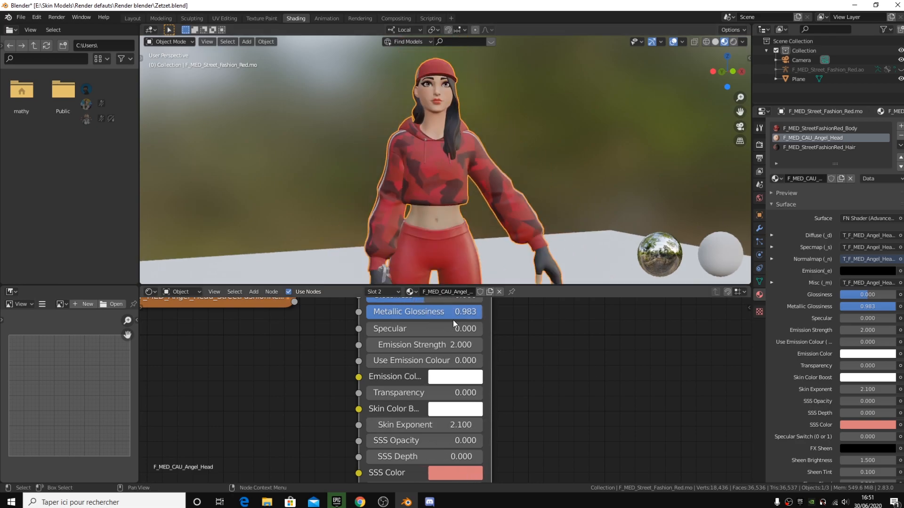
click(371, 425)
scroll(528, 168, down, 4)
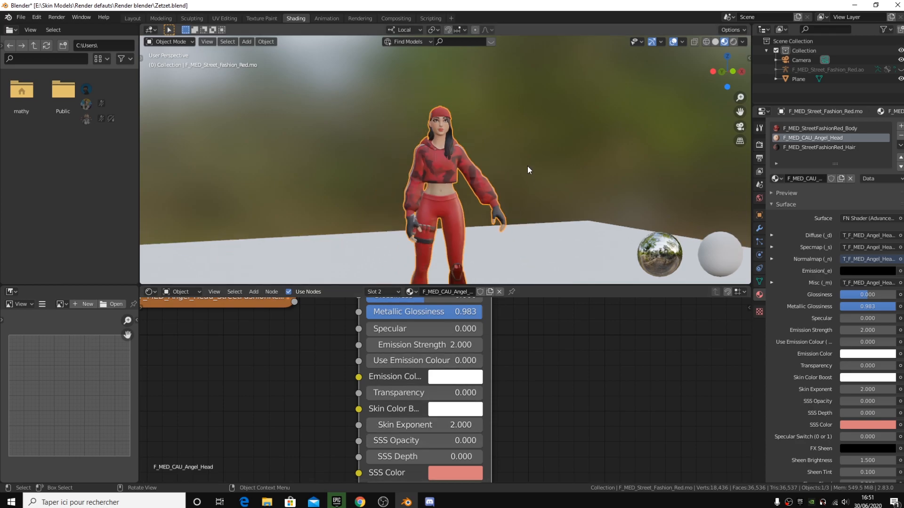
scroll(527, 168, up, 2)
Return to the Layout workspace and view the whole posed character from an angle.
click(133, 19)
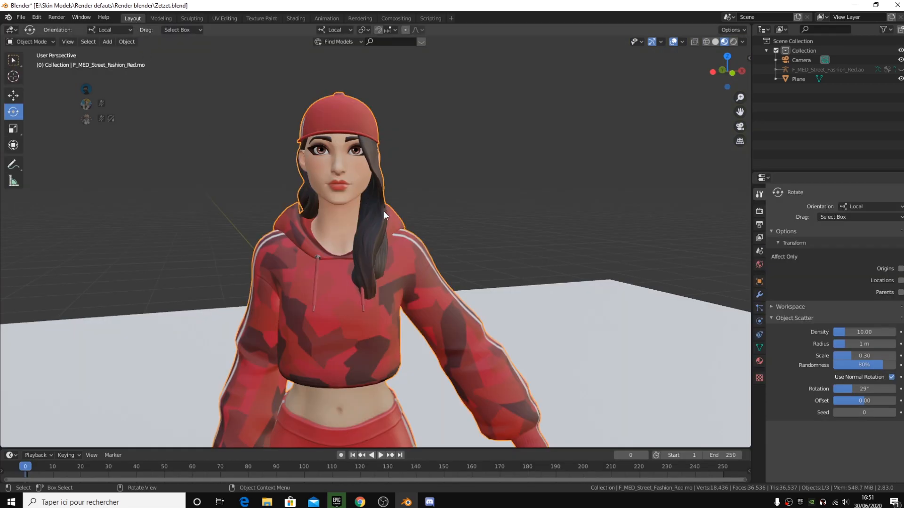
middle_drag(447, 273, 369, 95)
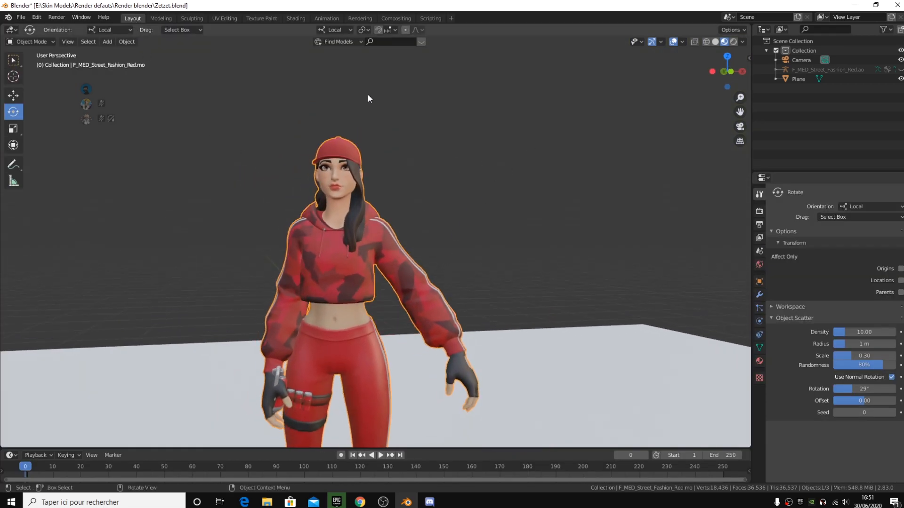
middle_drag(264, 230, 231, 249)
Start appending from another Blender file and browse to the Weapons Chapitre 2 folder inside Render defauts.
click(20, 17)
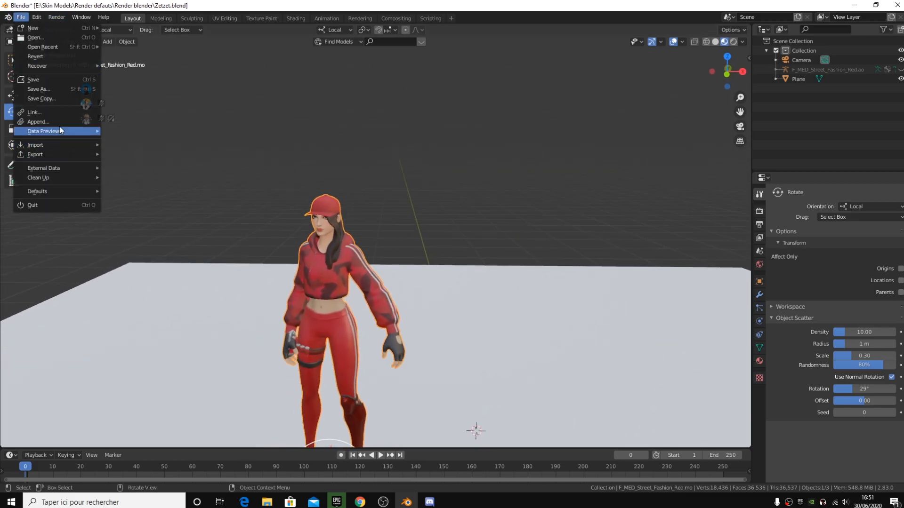
click(60, 126)
drag(394, 92, 298, 51)
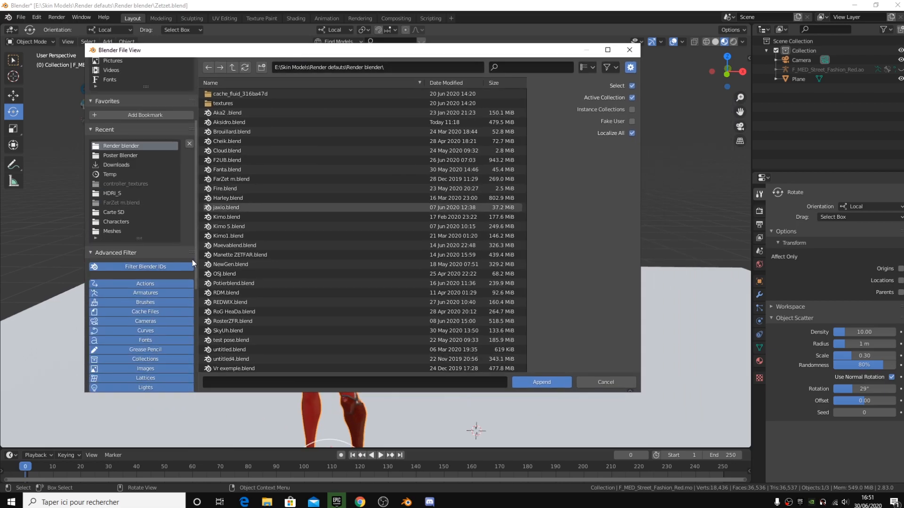
click(232, 67)
scroll(242, 267, down, 10)
scroll(241, 198, up, 4)
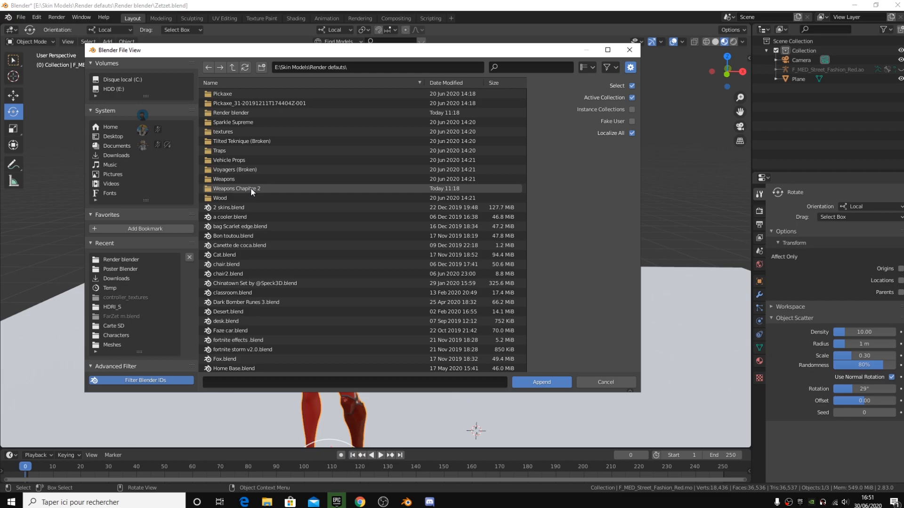
click(250, 187)
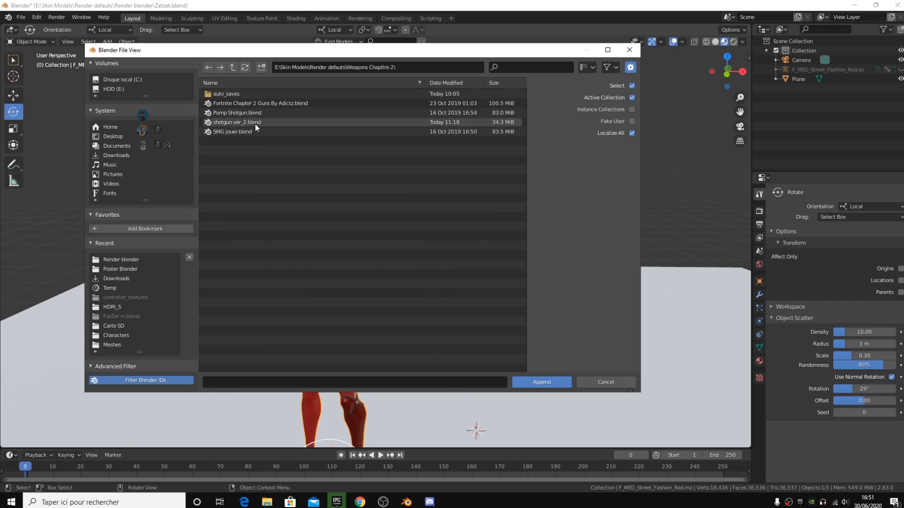
Append the Pneumatic_Shotgun__TT.ao and Pneumatic_Shotgun__TT.mo objects from shotgun ver_2.blend.
double_click(255, 123)
double_click(232, 181)
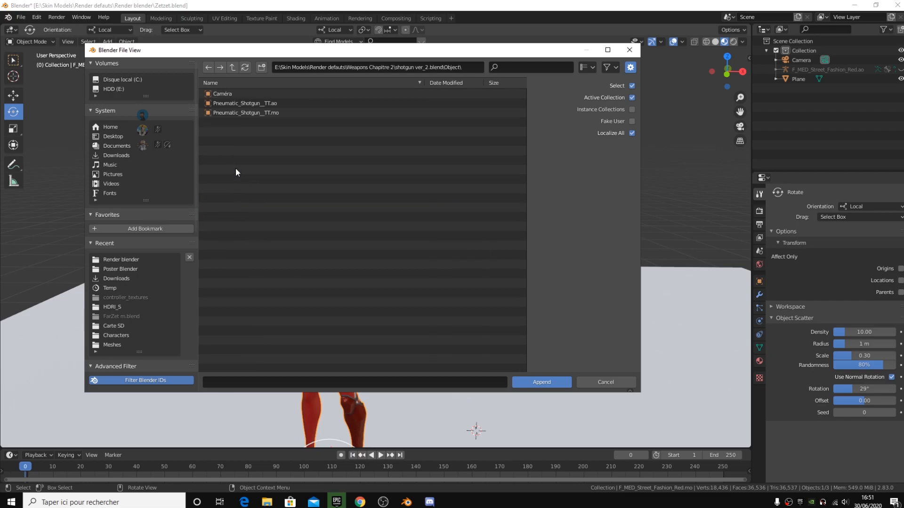
drag(249, 123, 255, 106)
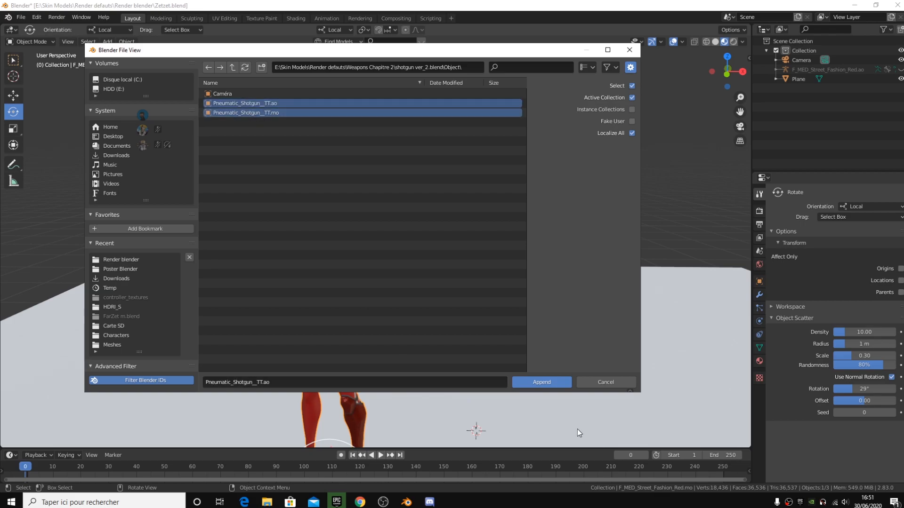
click(541, 382)
Select only the Pneumatic_Shotgun__TT.ao armature of the appended shotgun.
scroll(391, 309, down, 12)
middle_drag(397, 307, 467, 307)
shift+middle_drag(738, 116, 516, 211)
scroll(516, 210, down, 2)
click(440, 253)
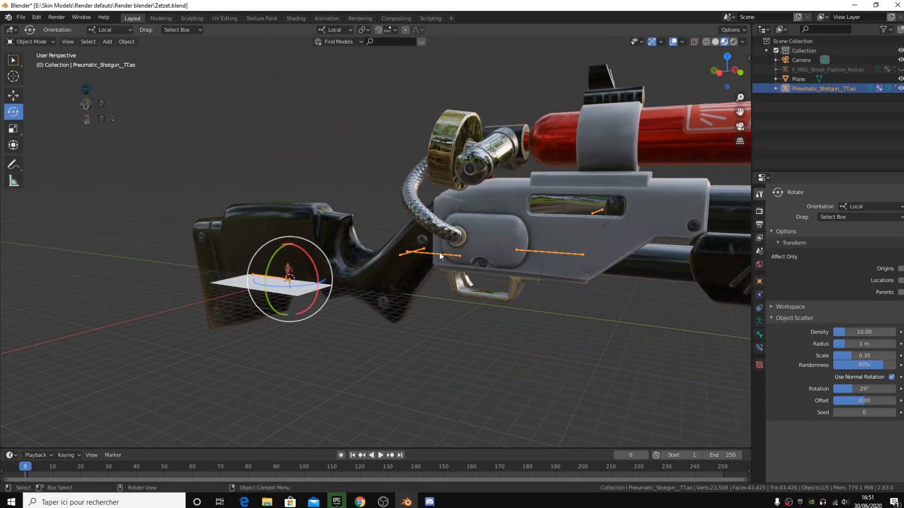
scroll(418, 283, up, 4)
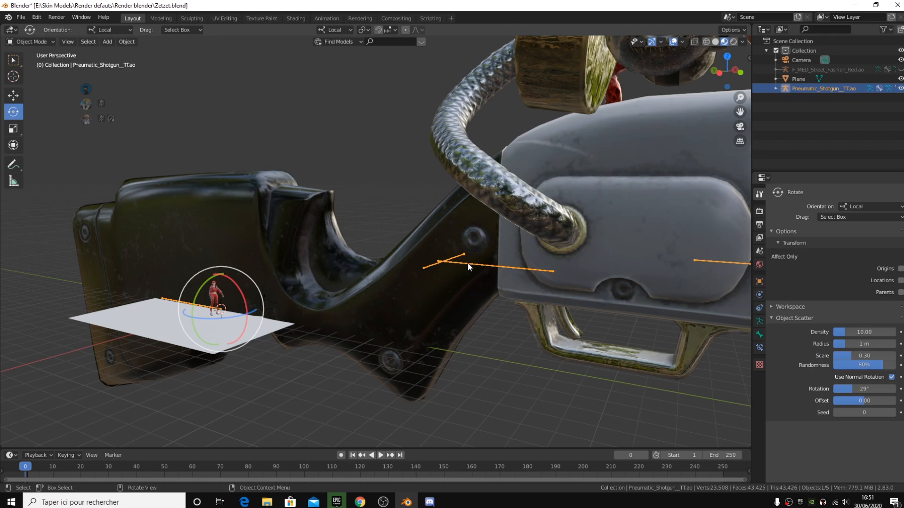
Activate the Scale tool for the Pneumatic_Shotgun__TT.ao armature, with its drag behaviour set to Active Tool.
scroll(465, 269, down, 4)
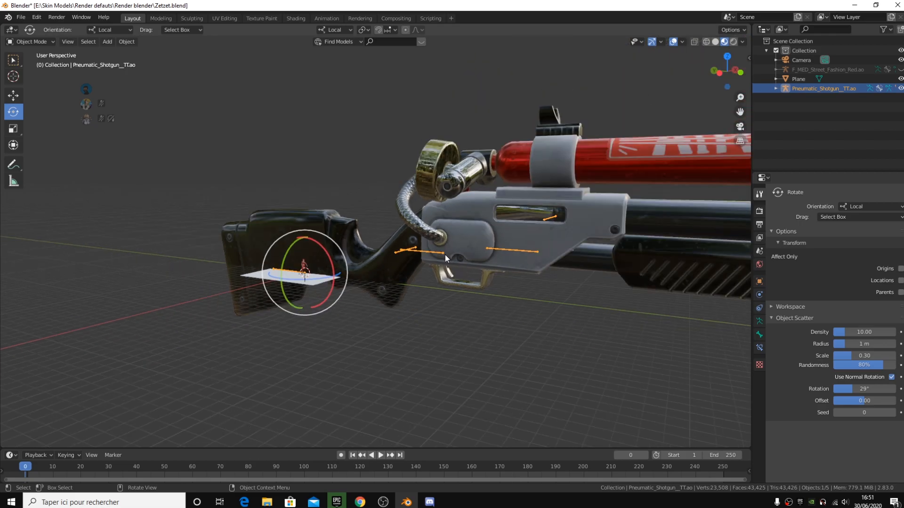
click(13, 130)
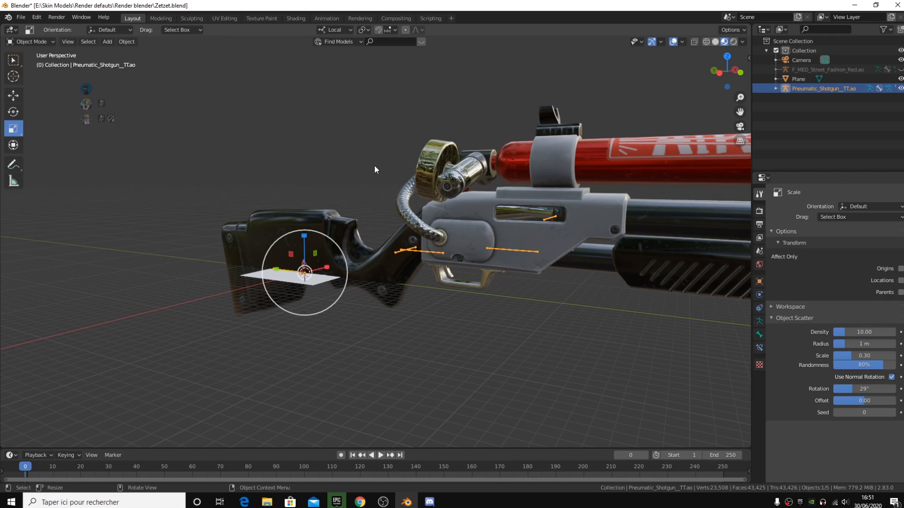
click(178, 31)
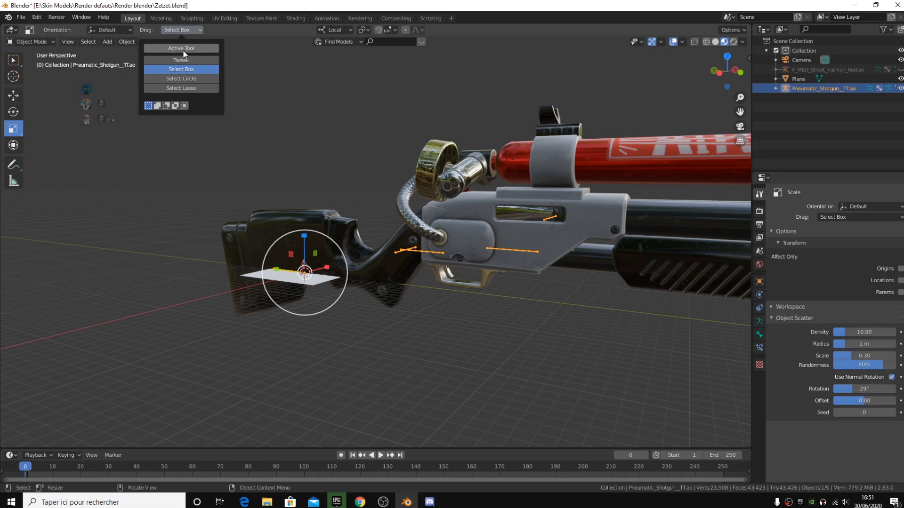
click(156, 71)
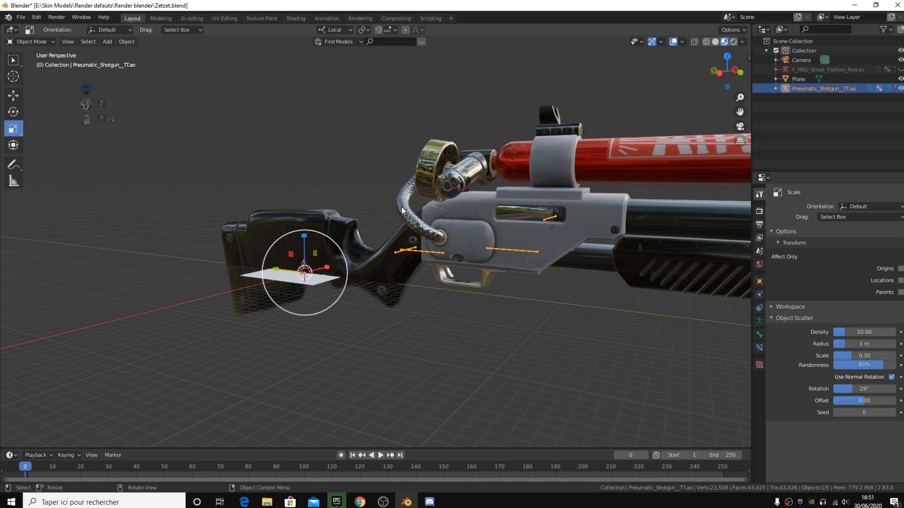
drag(358, 110, 349, 154)
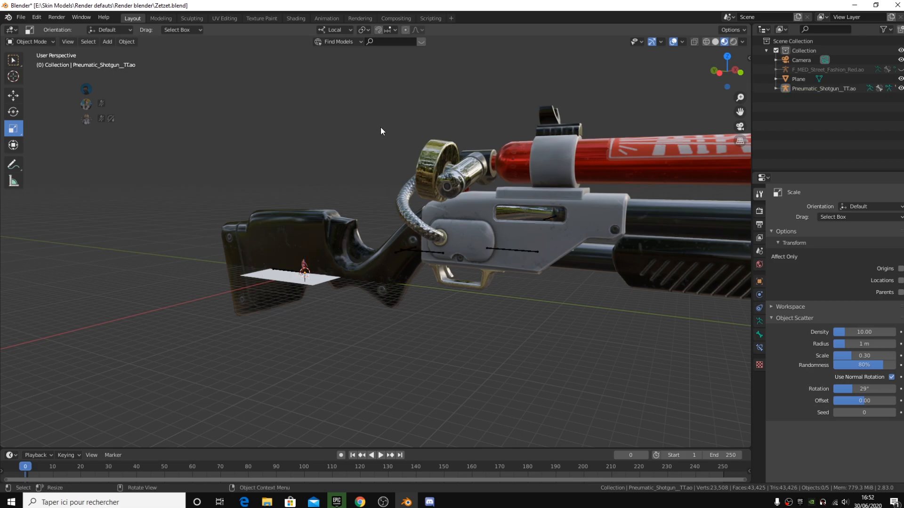
click(432, 256)
click(429, 264)
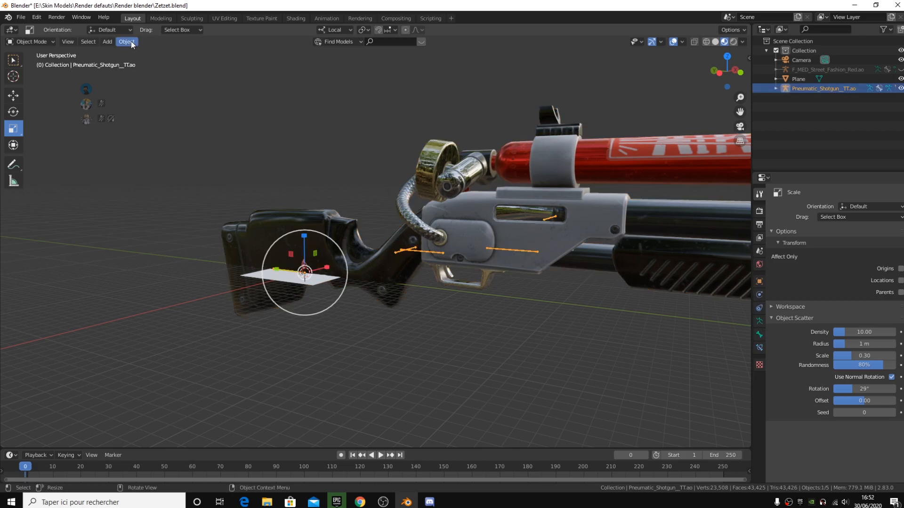
click(120, 30)
click(172, 30)
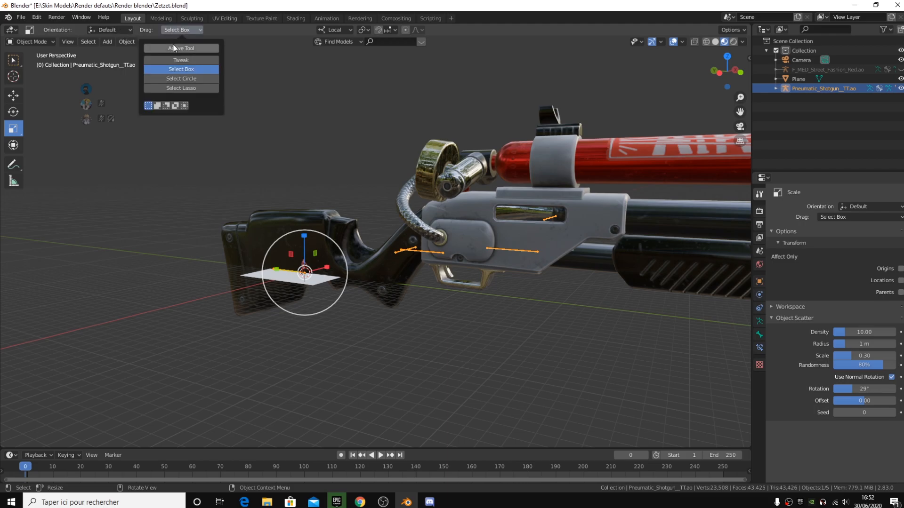
click(181, 48)
Scale the oversized shotgun down uniformly and compare its size with the character.
drag(414, 129, 320, 256)
scroll(330, 248, up, 4)
drag(354, 229, 295, 277)
drag(740, 112, 903, 62)
scroll(404, 283, up, 5)
mouse_move(441, 259)
middle_down()
mouse_move(403, 282)
mouse_move(405, 254)
mouse_move(394, 272)
mouse_move(449, 247)
mouse_move(434, 250)
middle_up()
scroll(417, 254, up, 4)
middle_drag(507, 167, 319, 241)
scroll(383, 205, up, 4)
drag(740, 112, 763, 192)
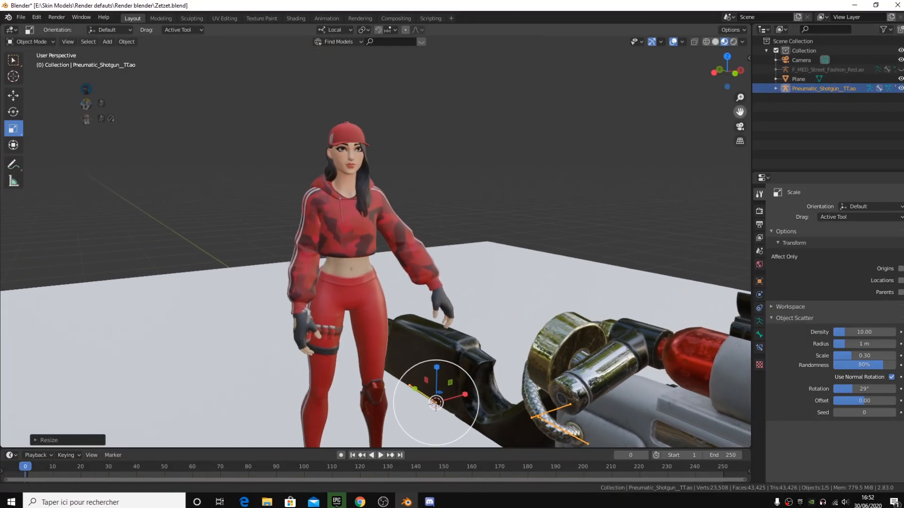
Append the _Submachine_Gun_Mark_II_Base.ao and _Submachine_Gun_Mark_II_Base.mo objects from SMG jouer.blend in the Weapons Chapitre 2 folder.
click(21, 16)
click(39, 117)
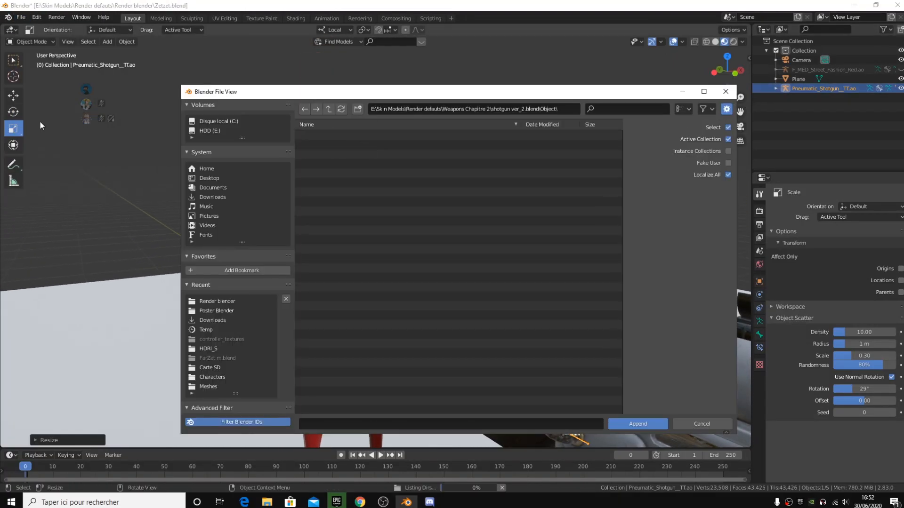
click(330, 110)
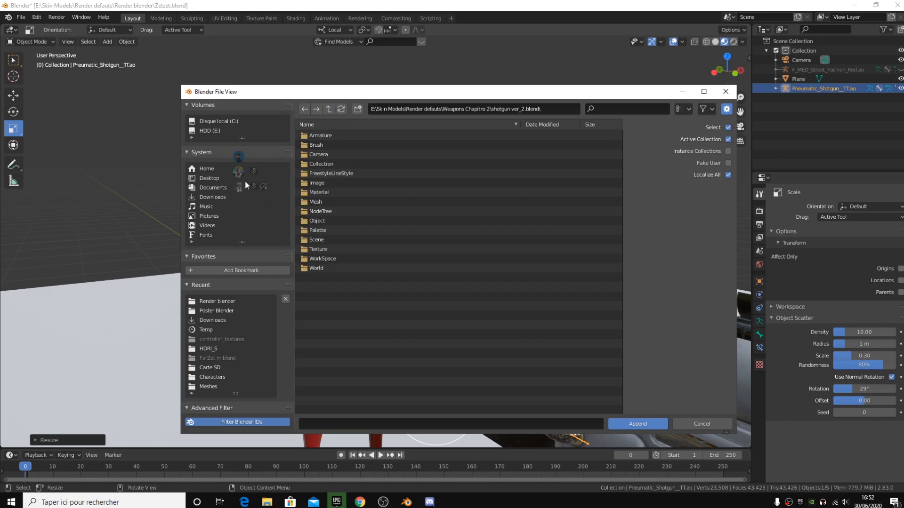
click(329, 109)
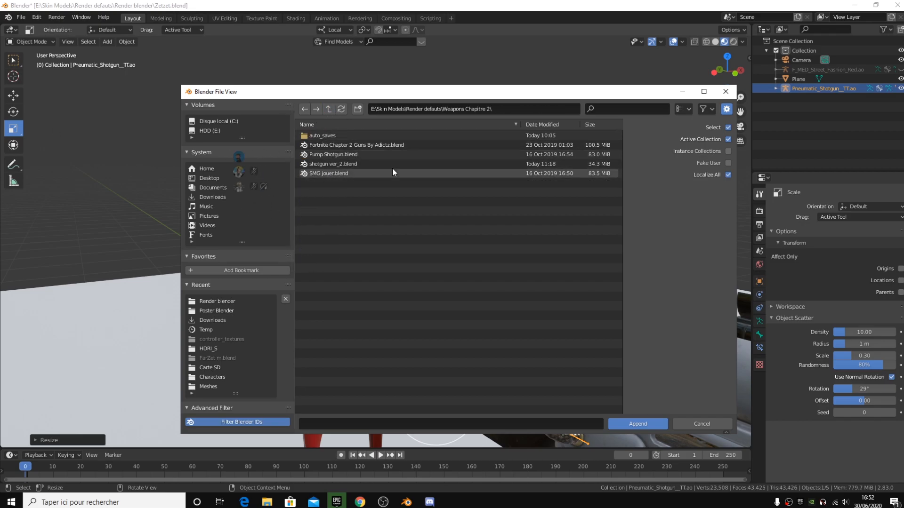
double_click(335, 173)
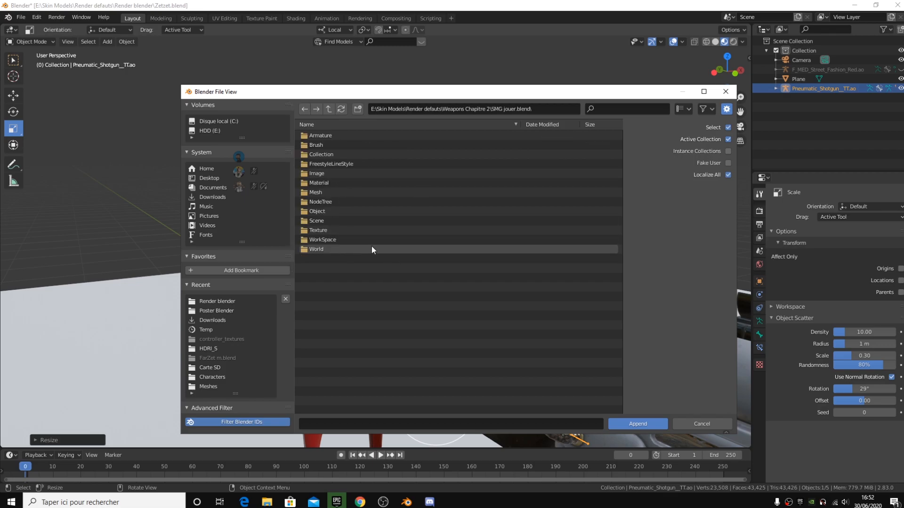
double_click(322, 212)
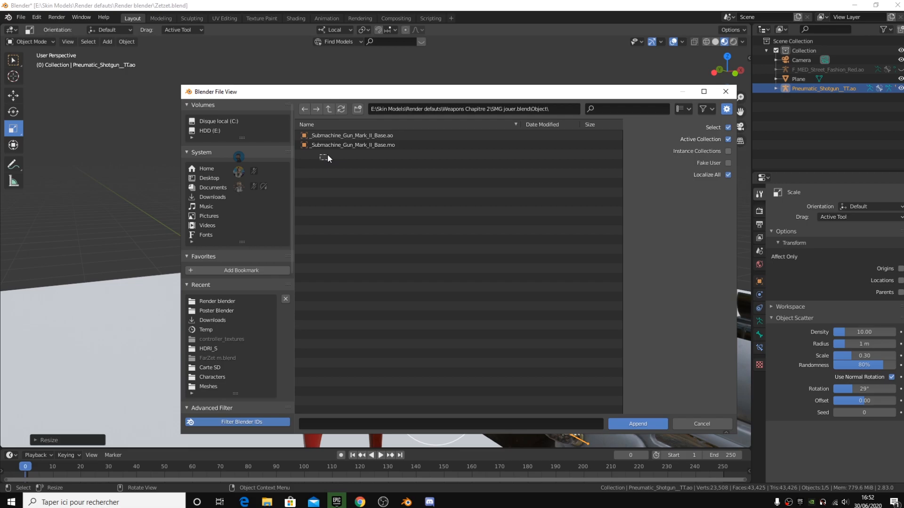
drag(326, 154, 352, 129)
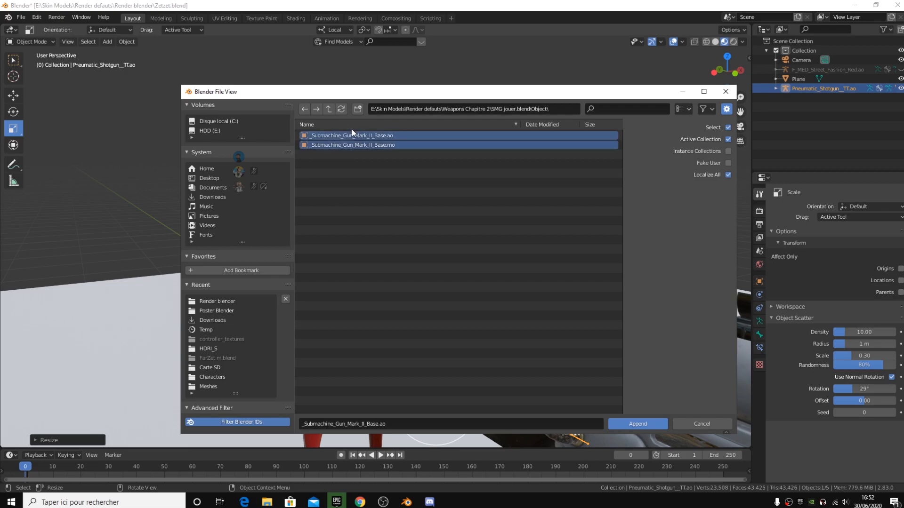
click(663, 420)
Delete the two appended submachine gun objects from the scene.
scroll(502, 338, down, 6)
scroll(500, 337, up, 5)
middle_drag(497, 337, 382, 329)
right_click(414, 239)
click(397, 243)
middle_drag(273, 309, 340, 300)
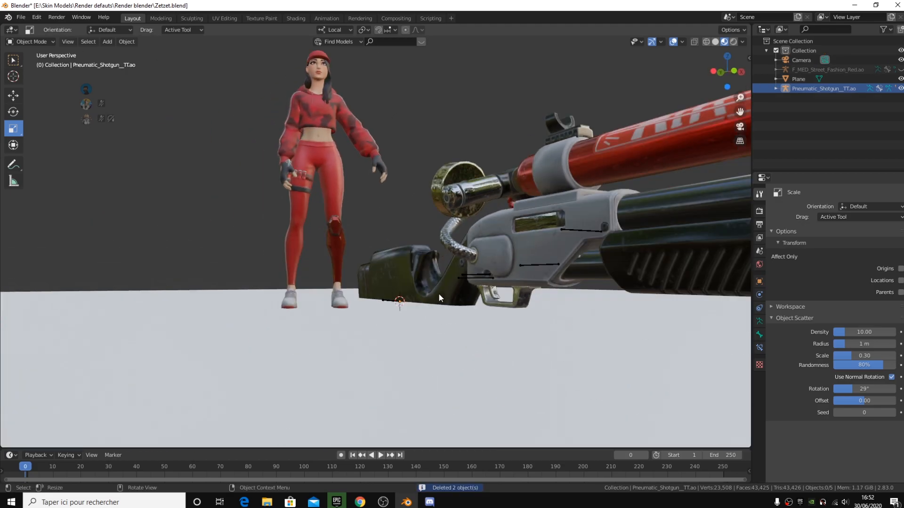
Shrink the shotgun armature to a size closer to the character and raise it above the floor plane.
click(476, 271)
middle_drag(474, 274, 484, 304)
drag(617, 196, 495, 288)
click(13, 96)
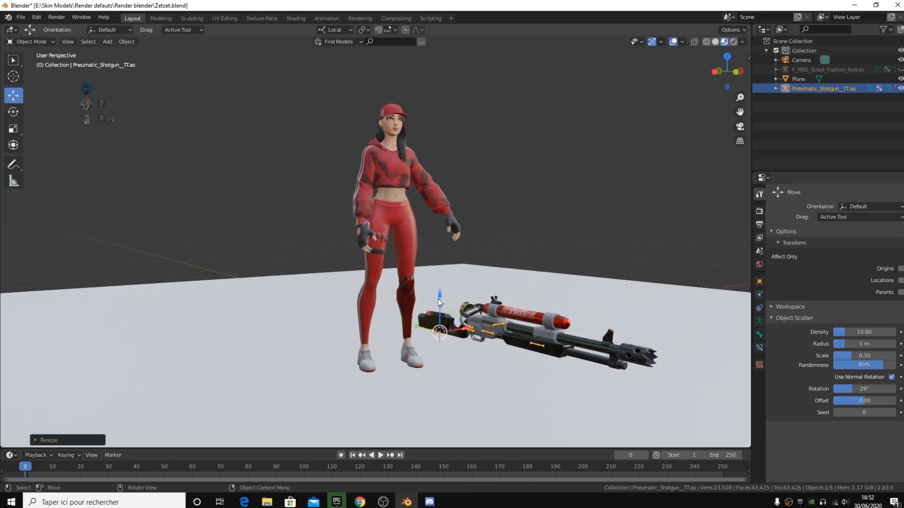
drag(439, 302, 529, 250)
middle_drag(529, 250, 196, 298)
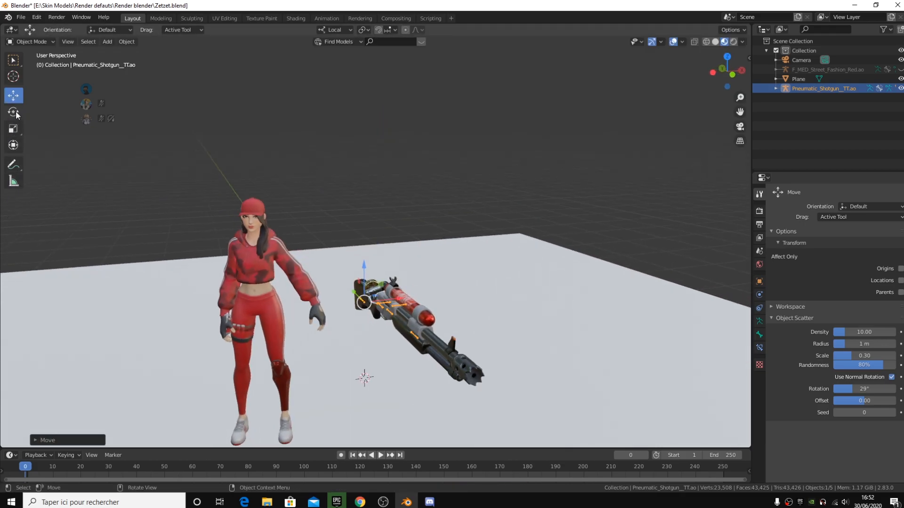
Scale the shotgun down further to handheld size and move it beside the character's left hand.
click(14, 128)
drag(682, 322, 506, 307)
middle_drag(307, 329, 289, 321)
mouse_move(490, 240)
middle_down()
mouse_move(569, 234)
mouse_move(495, 252)
middle_up()
scroll(569, 234, up, 3)
click(13, 96)
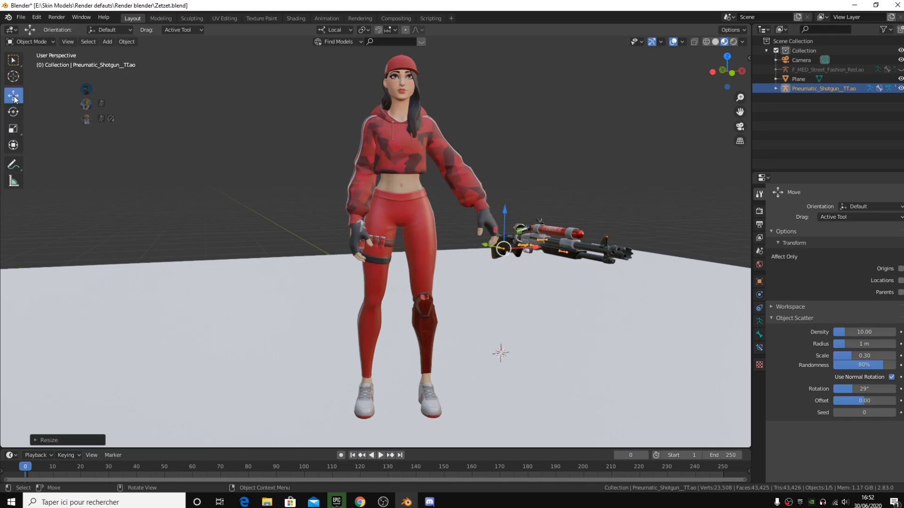
key(g)
key(x)
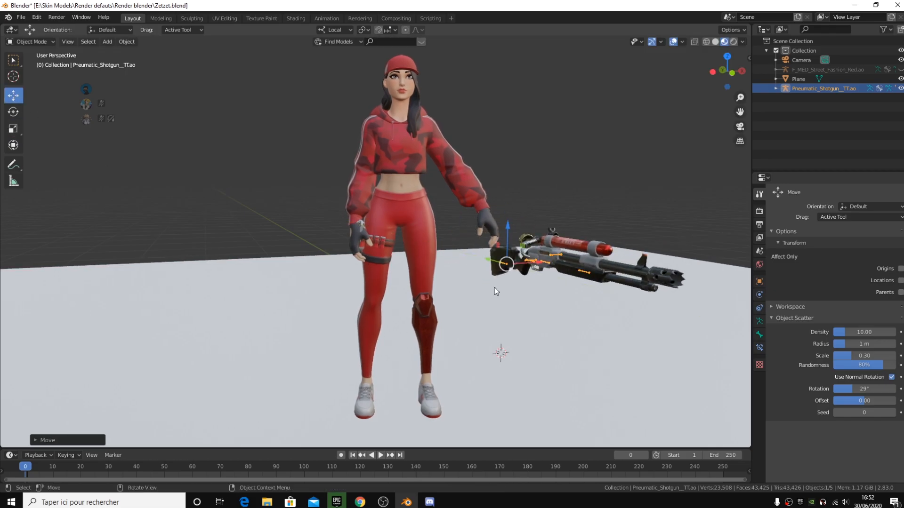
key(Return)
Unhide and select the F_MED_Street_Fashion_Red.ao armature, with the character's face in close view.
scroll(639, 77, up, 6)
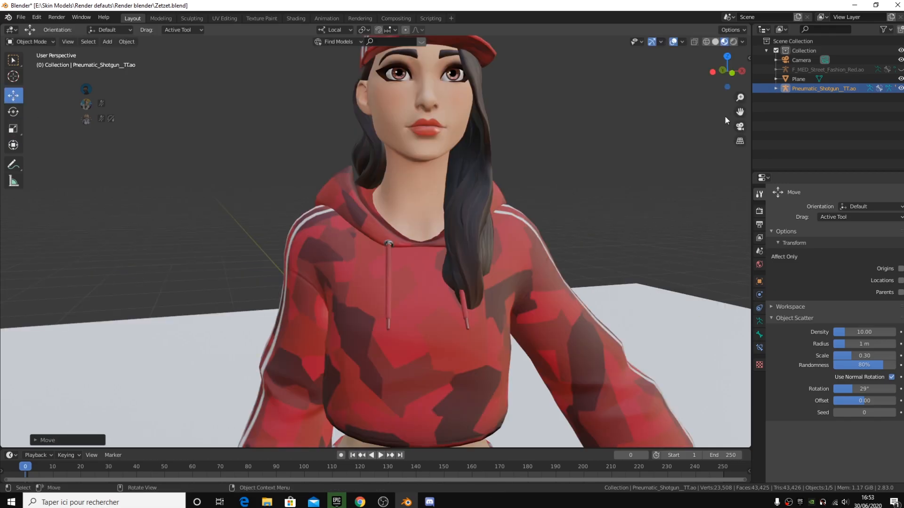
drag(739, 113, 701, 212)
click(900, 70)
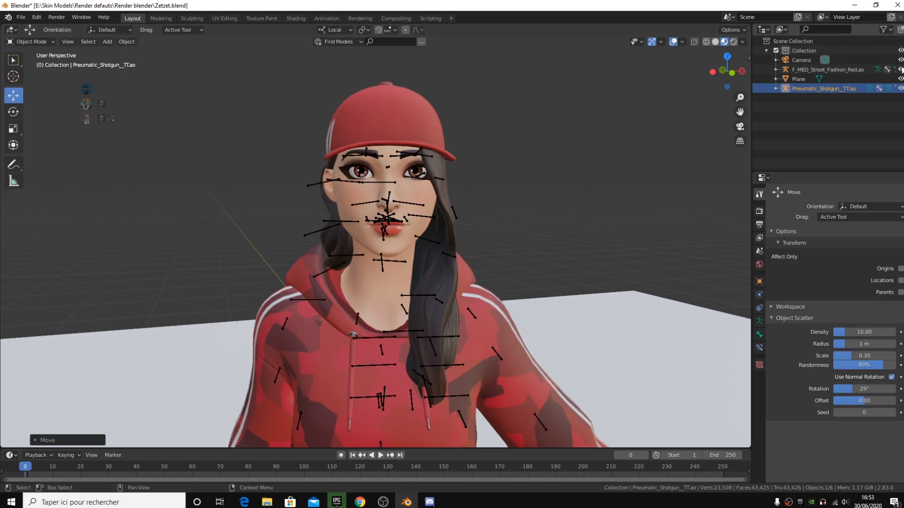
click(863, 67)
key(KP_Decimal)
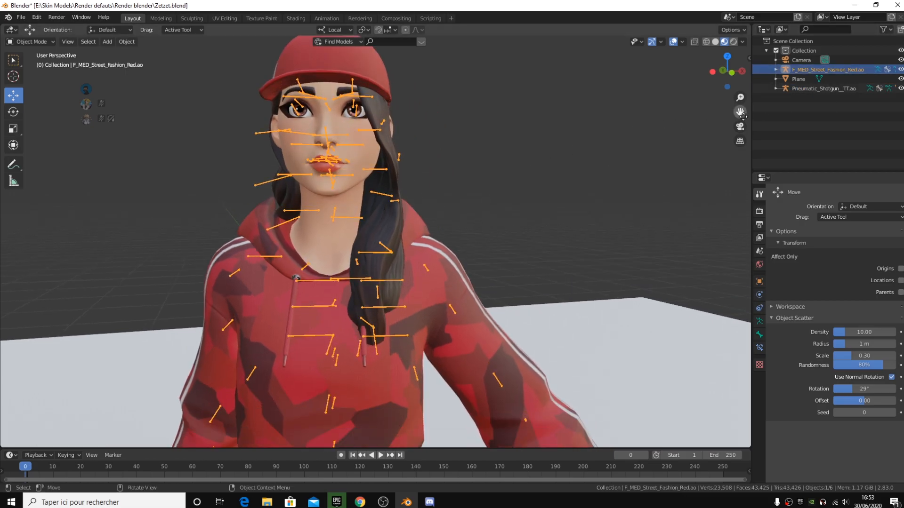
middle_drag(503, 184, 549, 165)
scroll(549, 165, up, 6)
scroll(549, 165, down, 6)
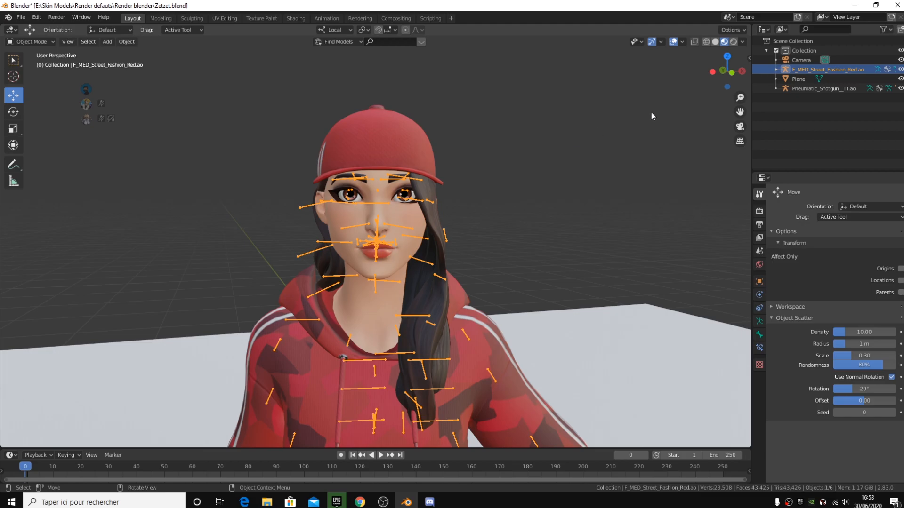
drag(740, 97, 740, 83)
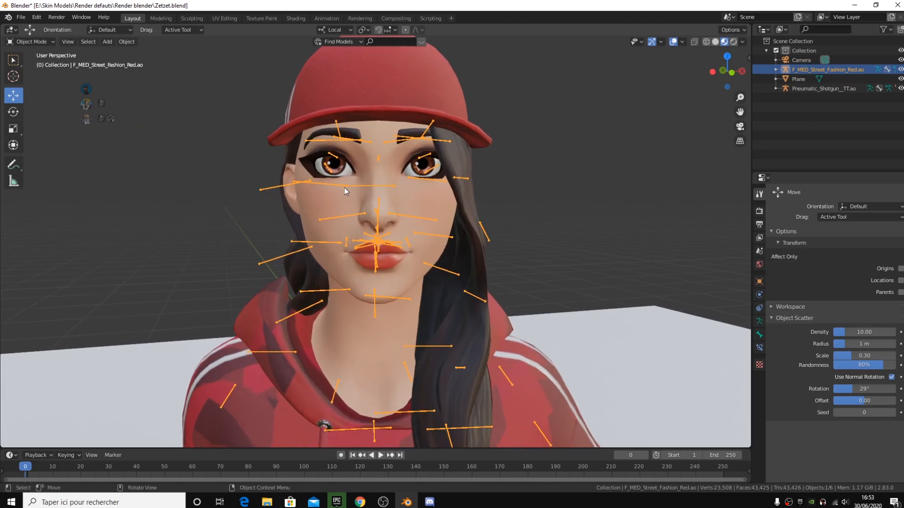
Put the character's armature into Edit Mode to work on the facial bones around the eyes.
click(431, 180)
click(431, 179)
click(43, 46)
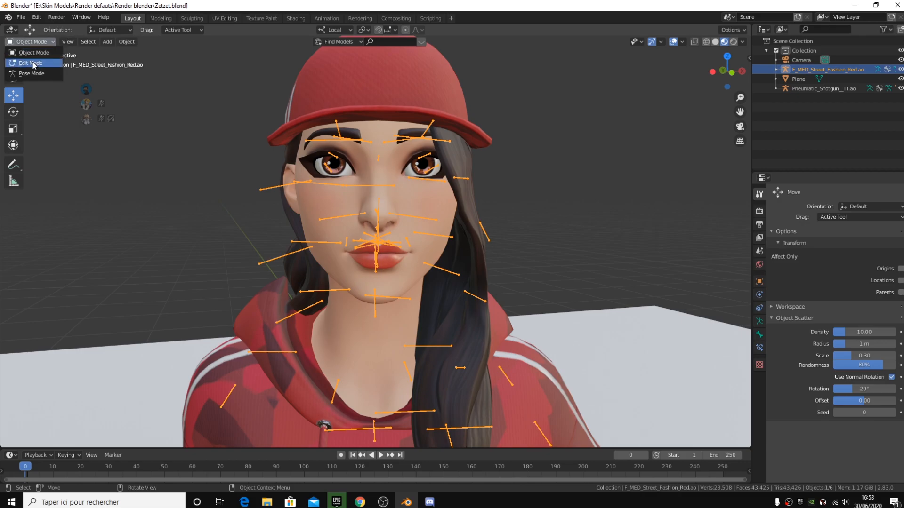
click(33, 64)
scroll(303, 187, down, 10)
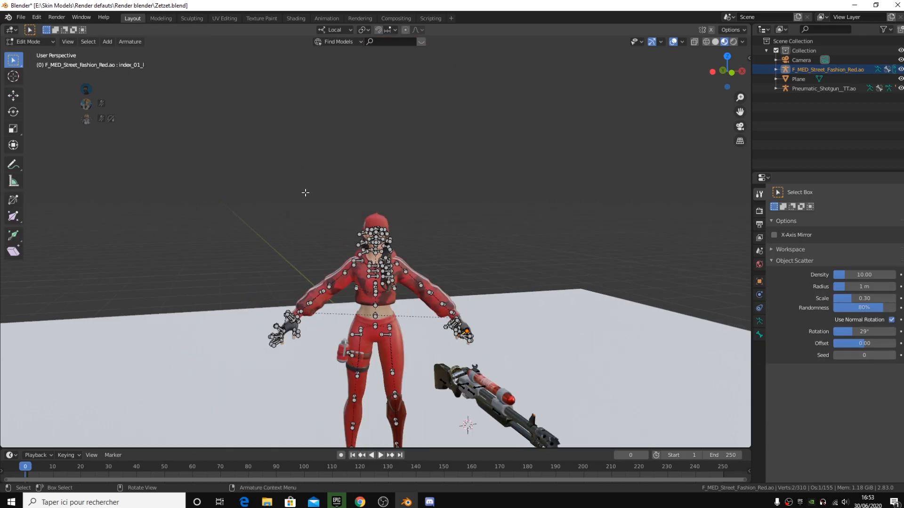
scroll(399, 292, up, 8)
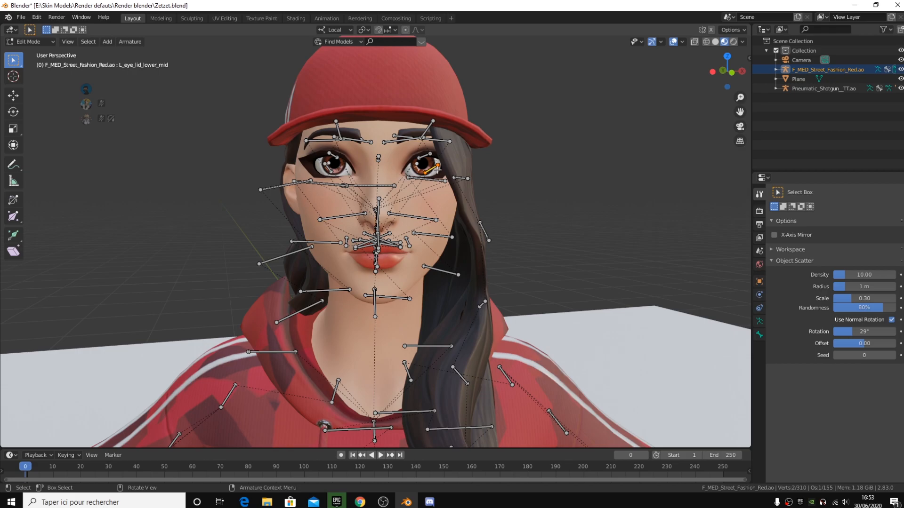
Set the parent of the L_eye_lid_upper_mid bone to head.
click(760, 335)
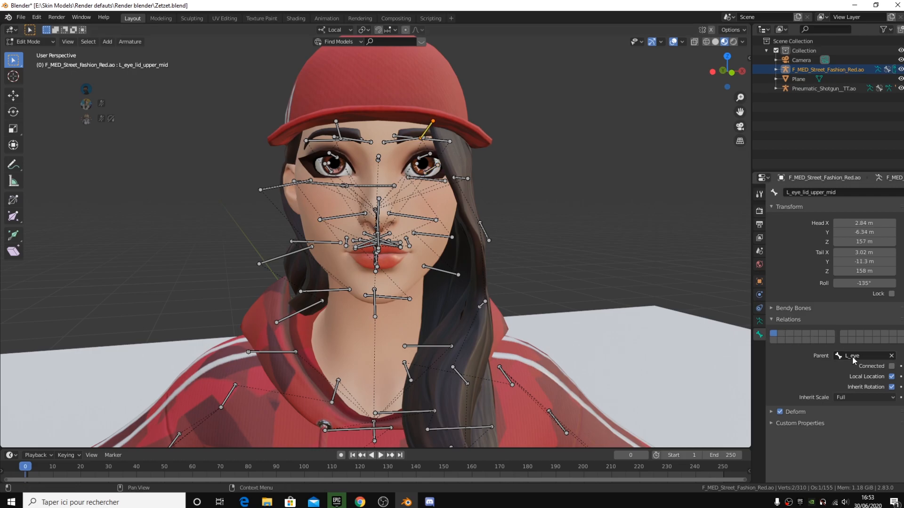
click(868, 356)
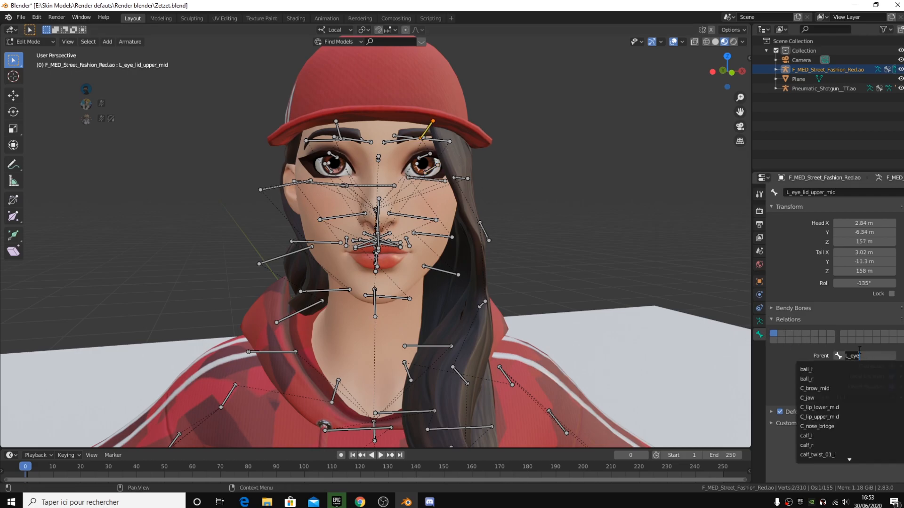
text(head)
key(Return)
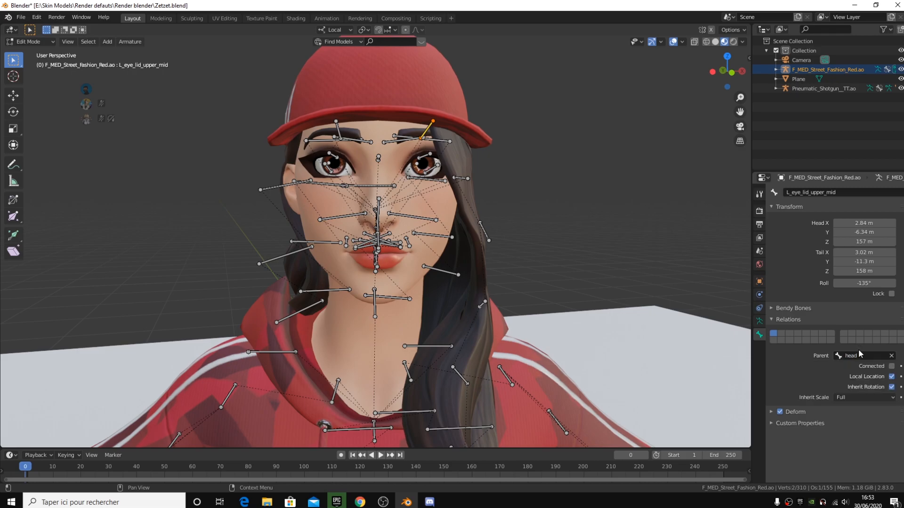
Select the R_eye_lid_upper_mid bone and set its parent to head.
click(426, 156)
click(337, 123)
click(856, 355)
text(R_eye)
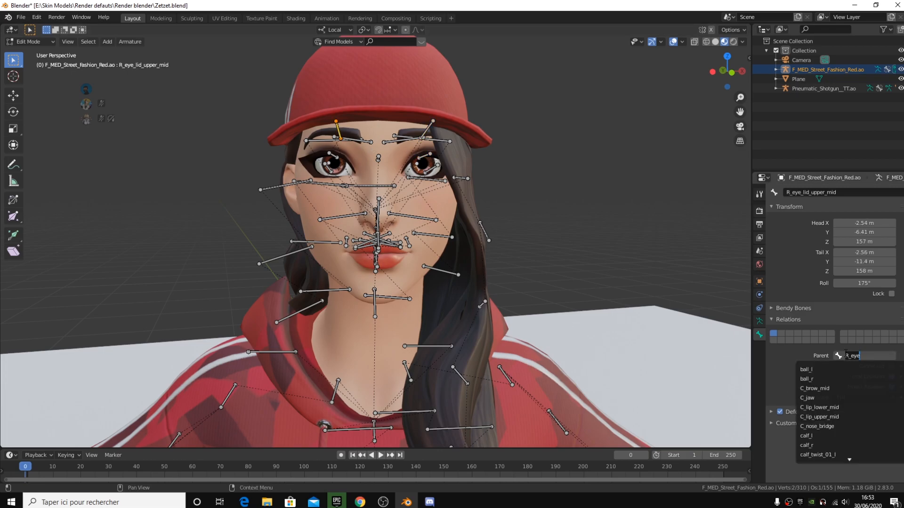
text(head)
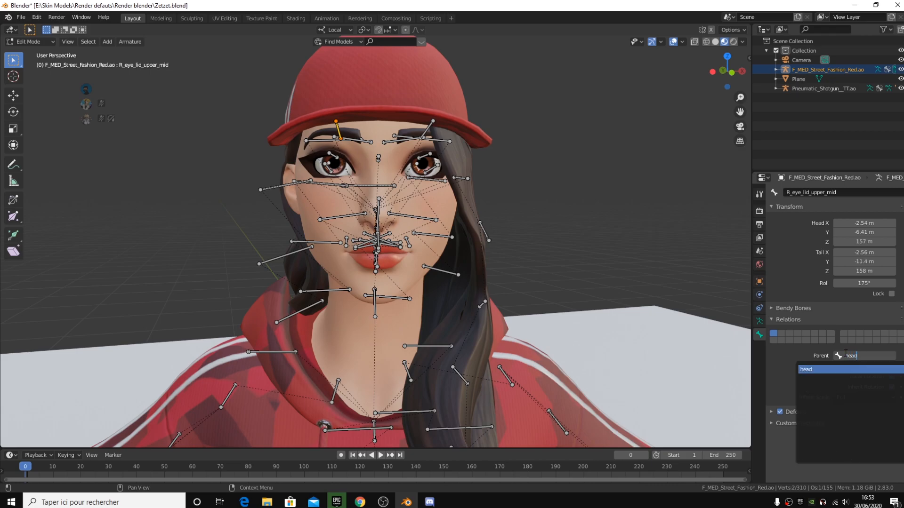
key(Return)
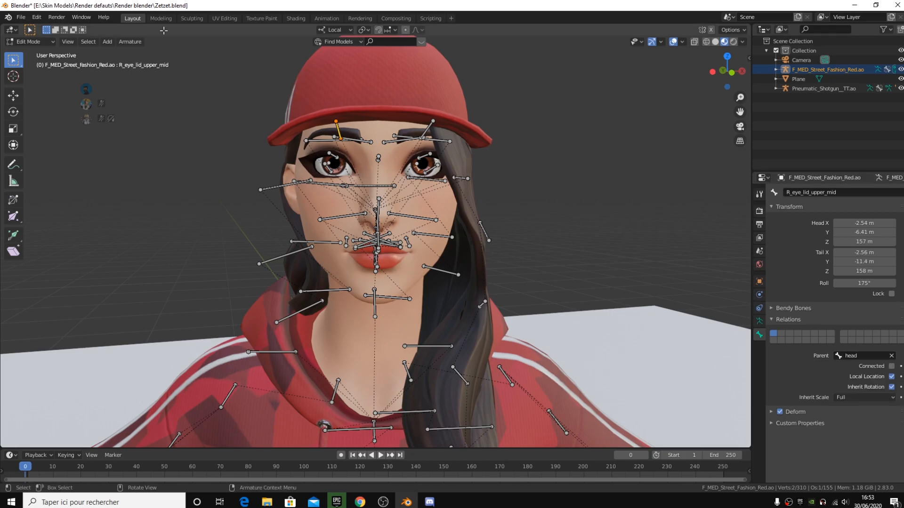
Switch the armature back to Pose Mode and select the L_eye bone for rotation.
click(29, 41)
click(29, 71)
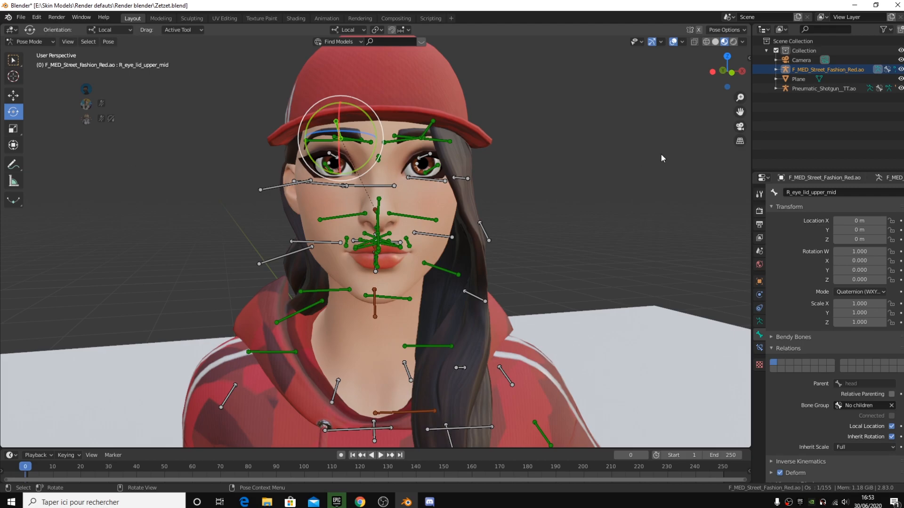
shift+middle_drag(416, 167, 386, 177)
key(r)
click(397, 173)
click(398, 172)
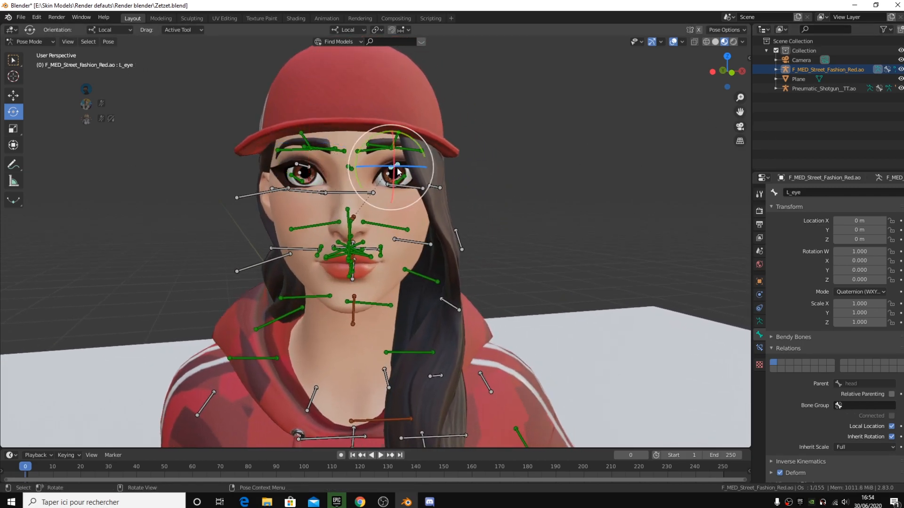
Try rotating the L_eye bone, first freely and again with the rotation gizmo, undoing each attempt.
key(r)
key(r)
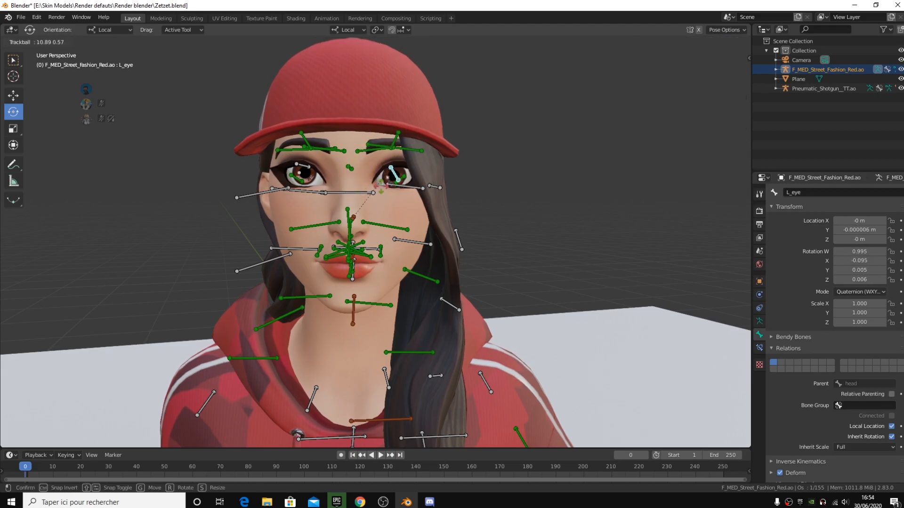
click(377, 195)
key(ctrl+z)
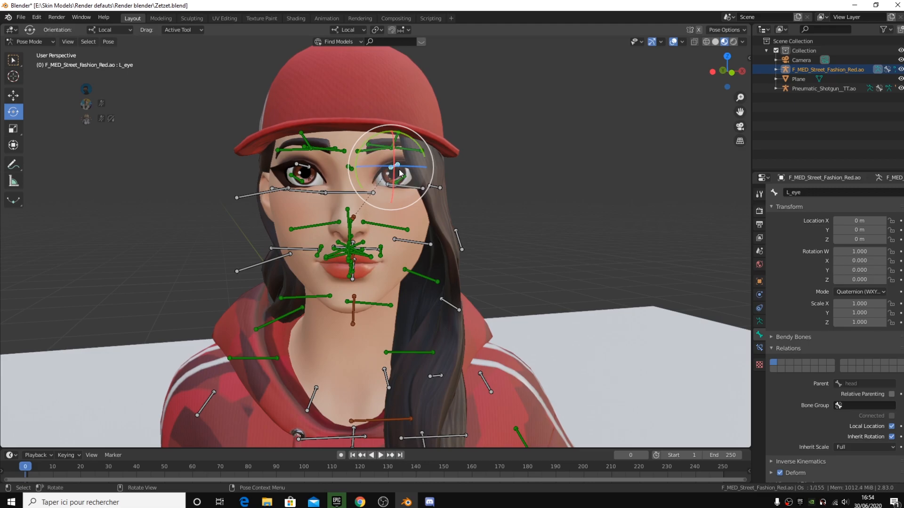
drag(388, 167, 425, 184)
key(ctrl+z)
Switch the character's armature from Pose Mode to Object Mode and look over the whole figure.
scroll(113, 165, down, 6)
middle_drag(113, 164, 128, 163)
scroll(128, 162, down, 3)
click(31, 41)
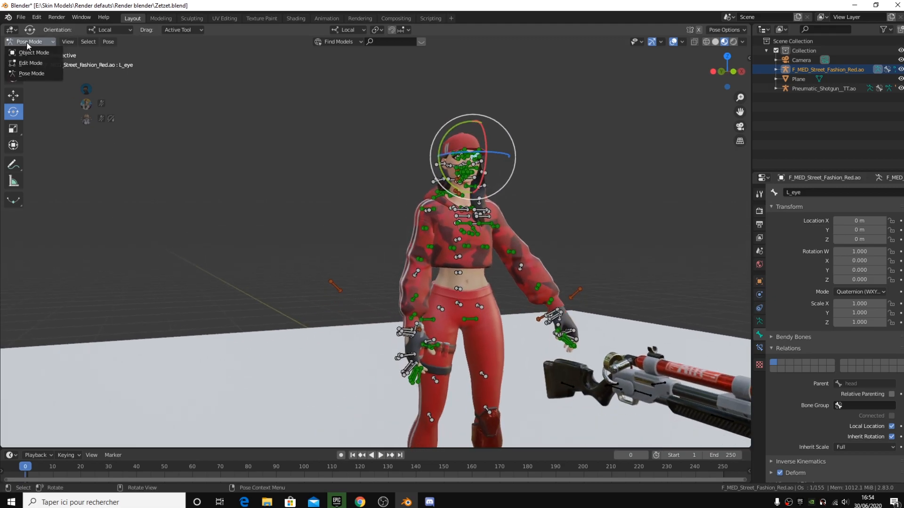
click(26, 48)
middle_drag(371, 207, 367, 207)
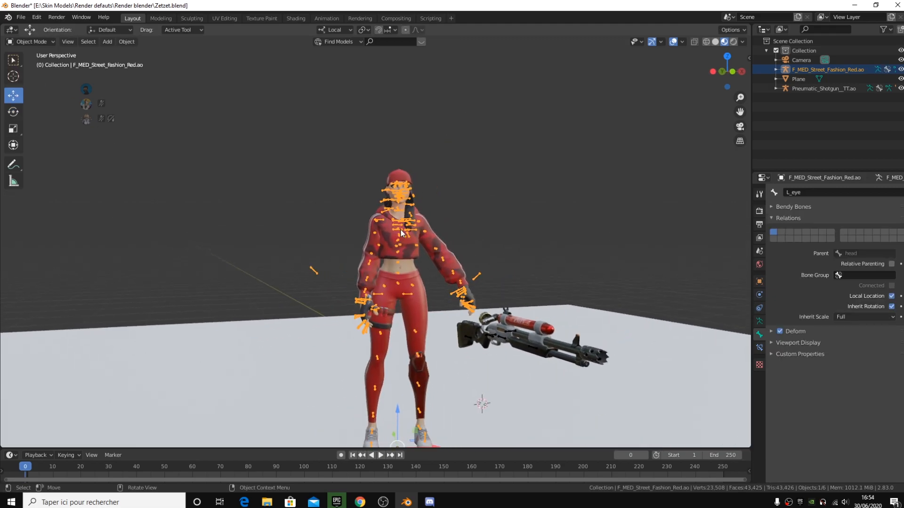
scroll(422, 244, up, 5)
middle_drag(422, 244, 416, 245)
scroll(416, 245, down, 6)
scroll(468, 352, up, 2)
click(19, 44)
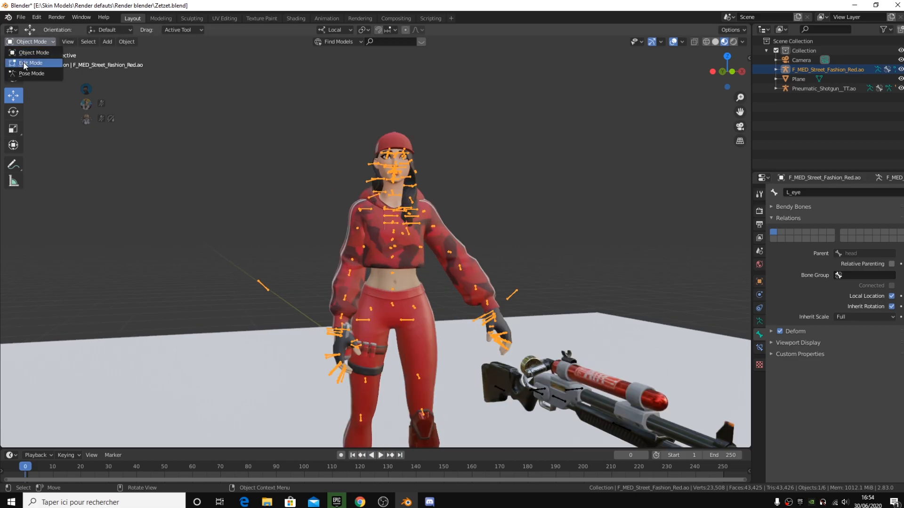
middle_drag(269, 191, 215, 241)
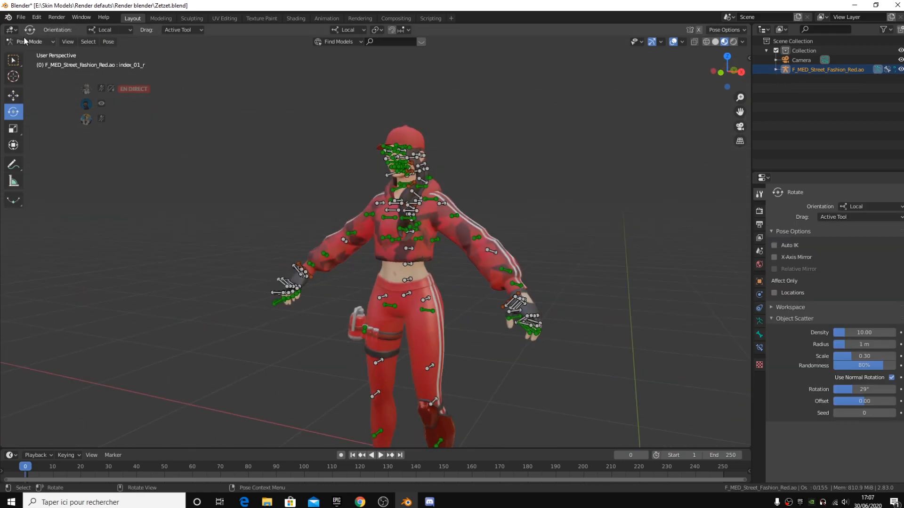
Put the character's armature into Object Mode and look through the kinds of objects that can be added.
click(24, 40)
click(28, 53)
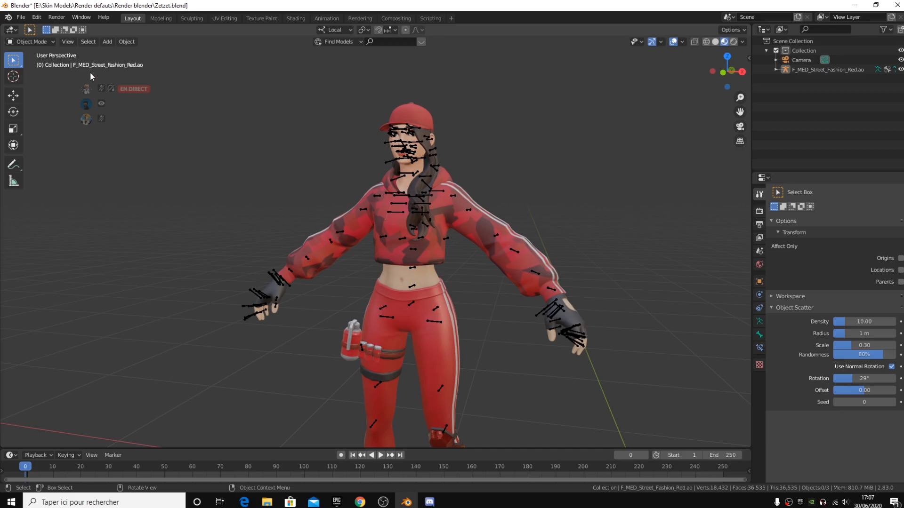
click(21, 17)
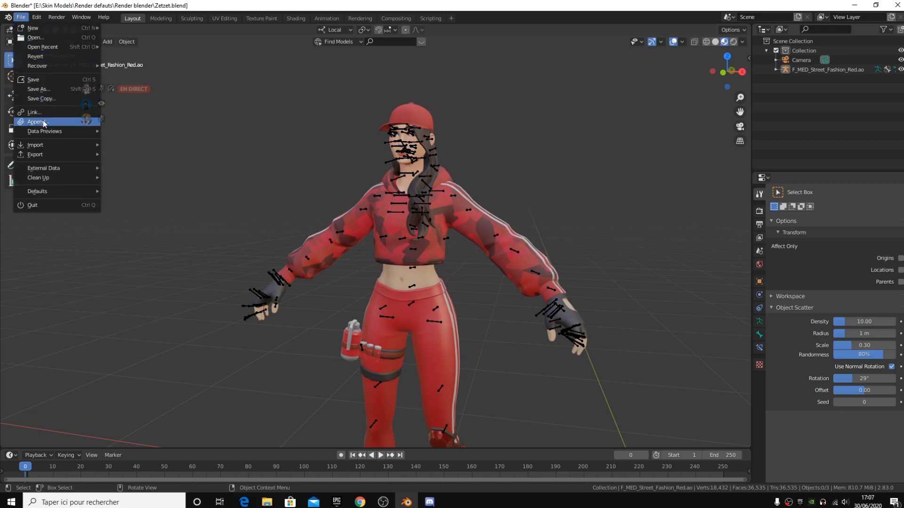
click(107, 41)
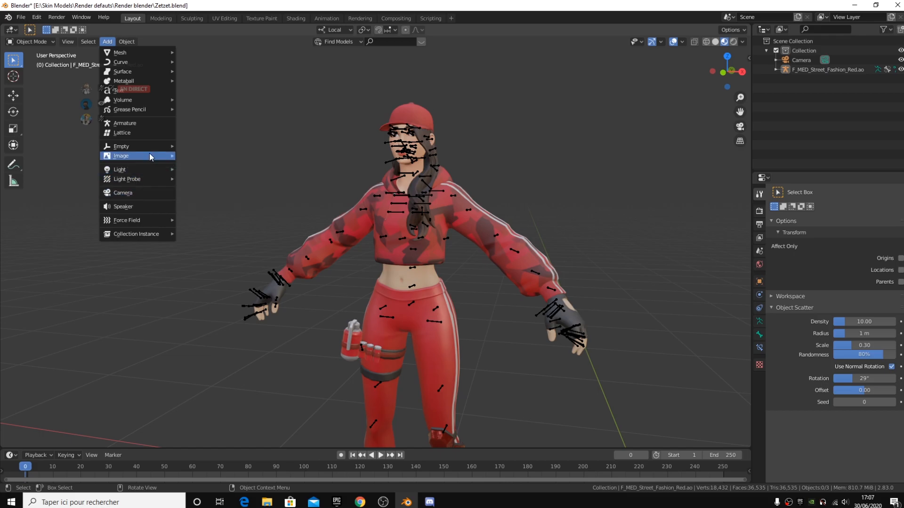
mouse_move(150, 153)
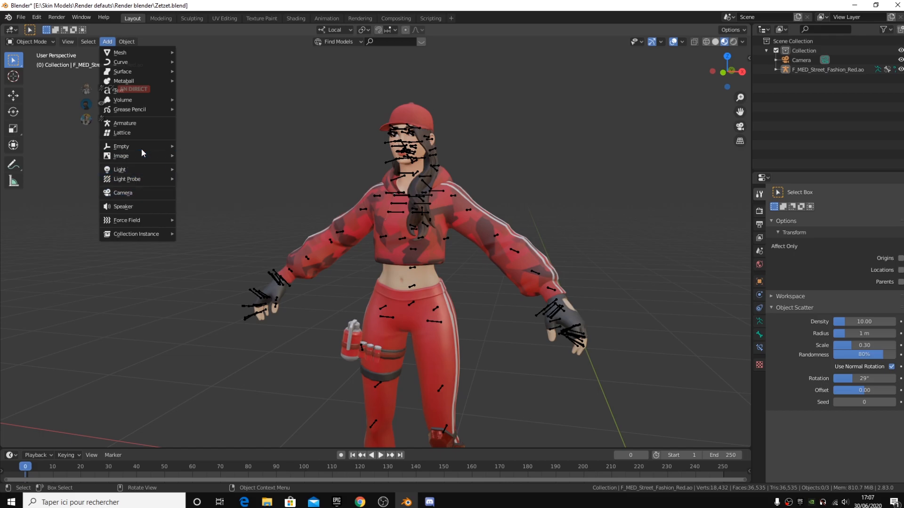
Try OptiX for the Cycles render devices in the preferences, return to CUDA, and view the add-ons list.
click(37, 16)
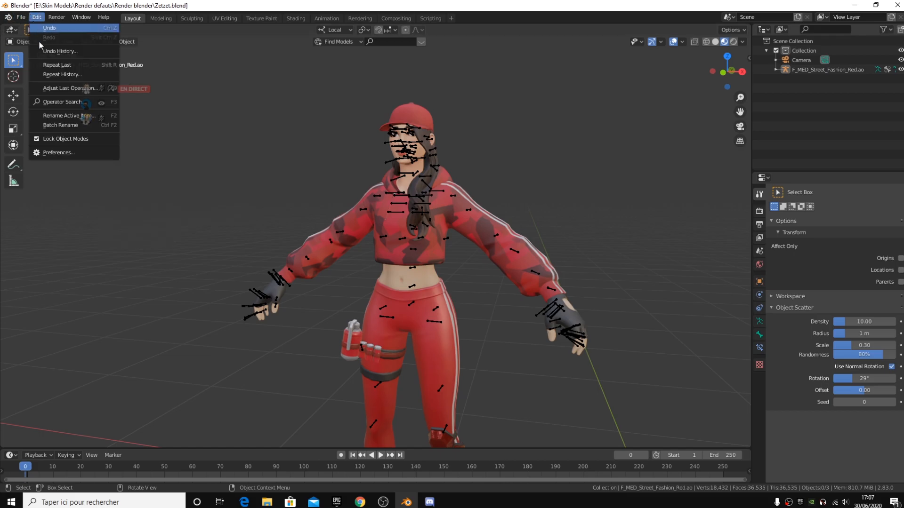
click(89, 158)
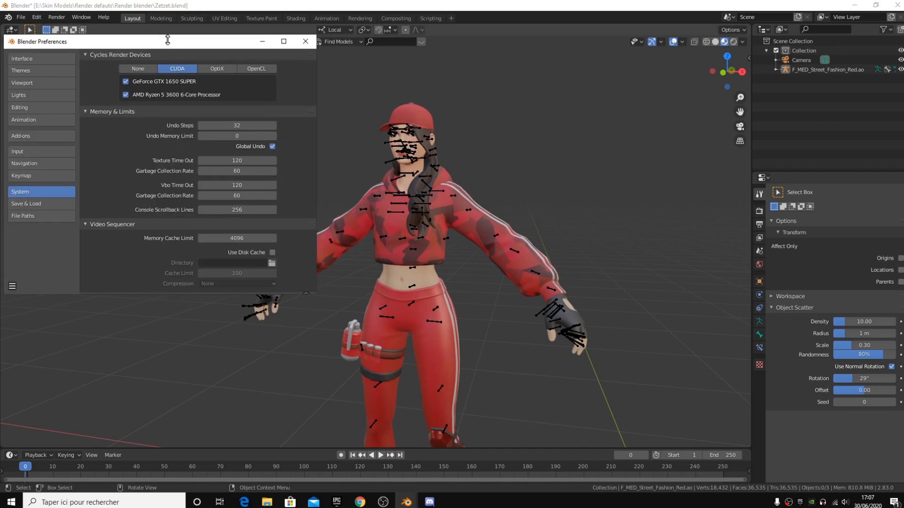
drag(166, 38, 249, 55)
click(291, 86)
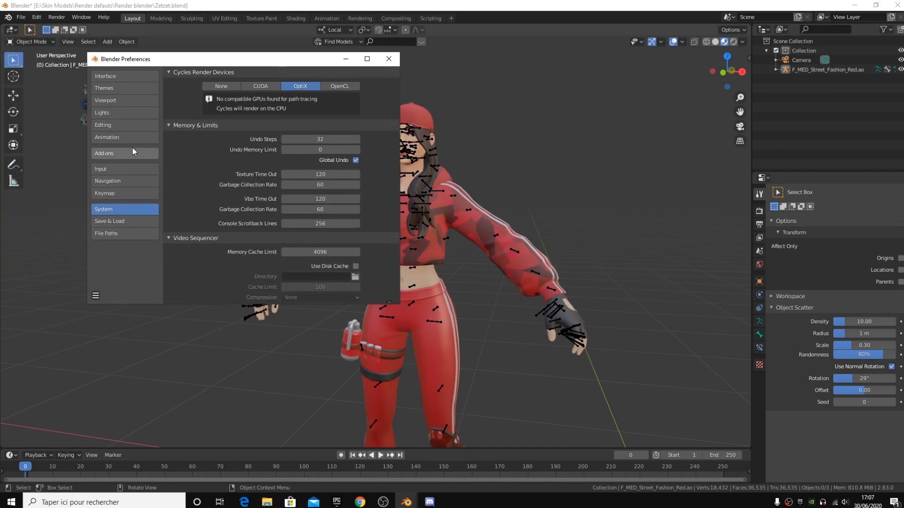
click(258, 86)
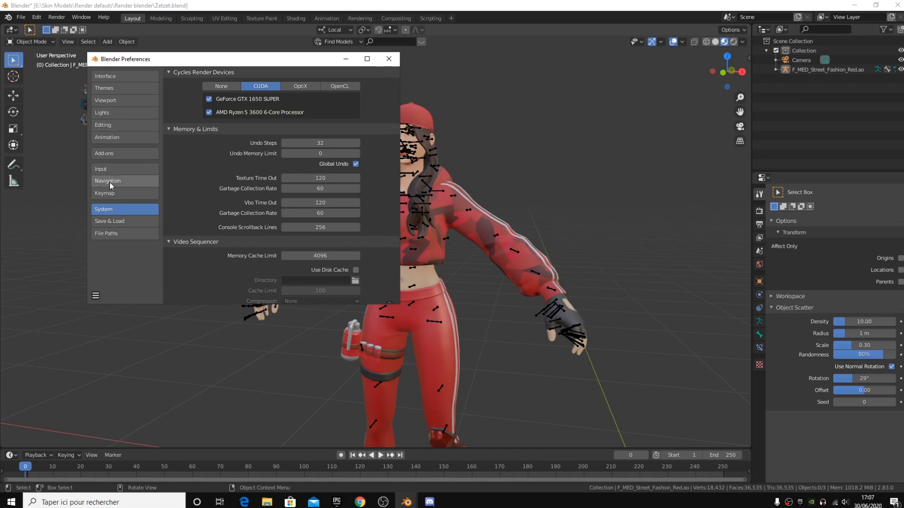
click(118, 156)
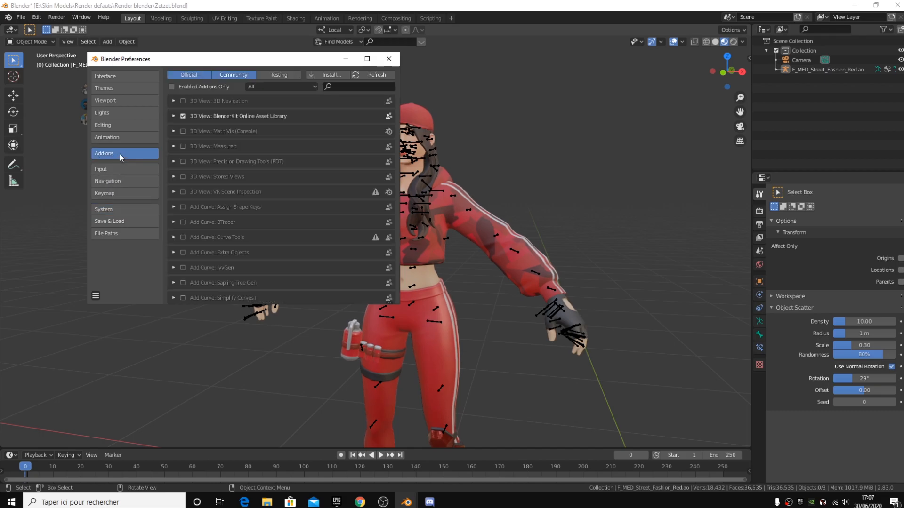
click(389, 59)
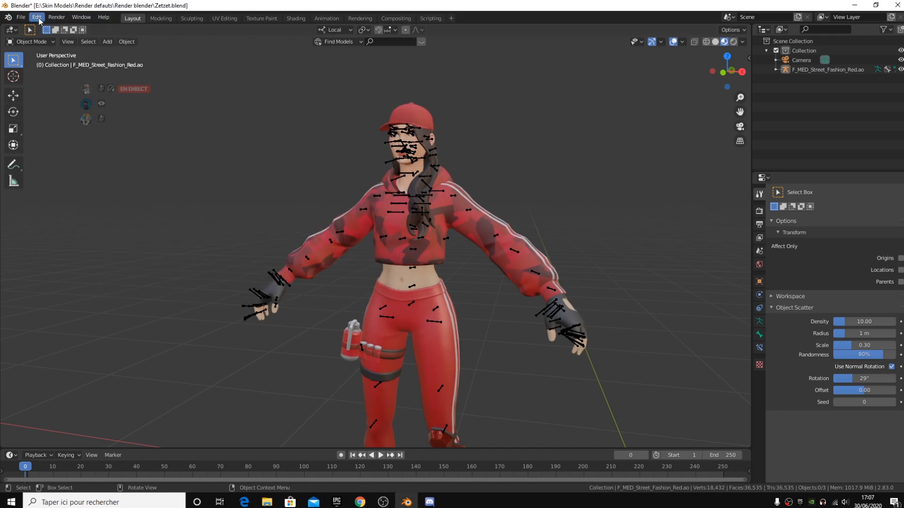
Search the add-ons for "ima" to check that Import Images as Planes is enabled, and close the preferences.
click(37, 18)
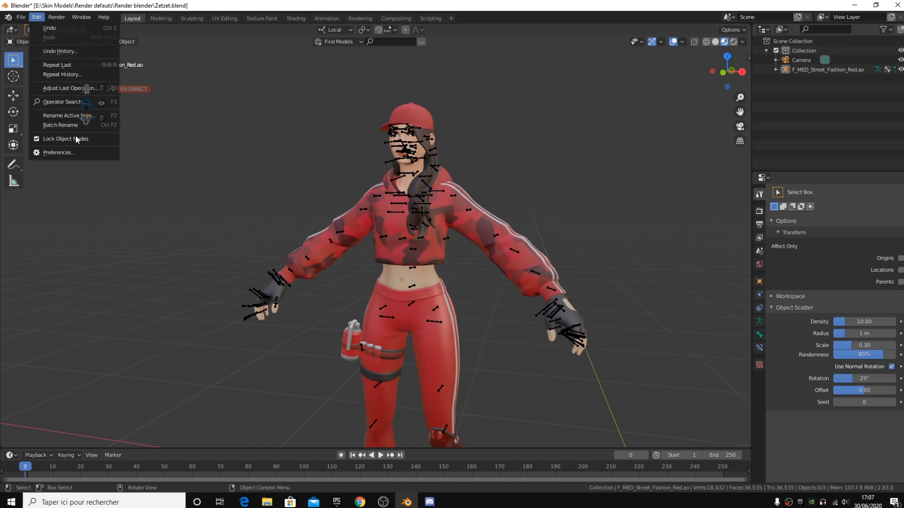
click(71, 152)
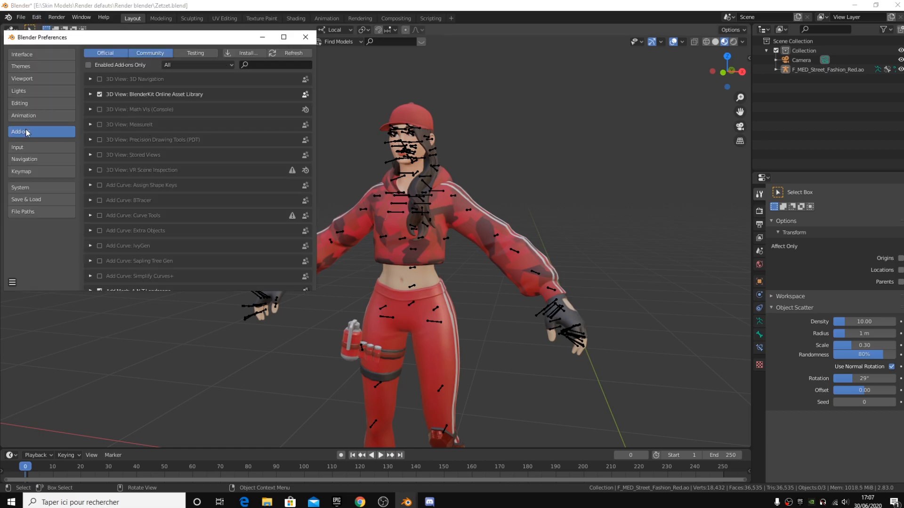
click(294, 63)
text(ima)
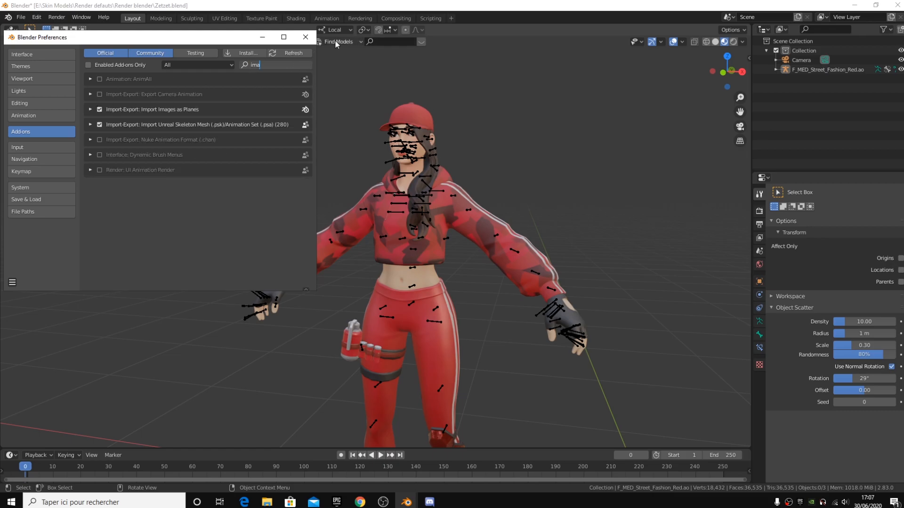
click(306, 38)
Import unknown.png from the Downloads folder as an image plane.
click(107, 42)
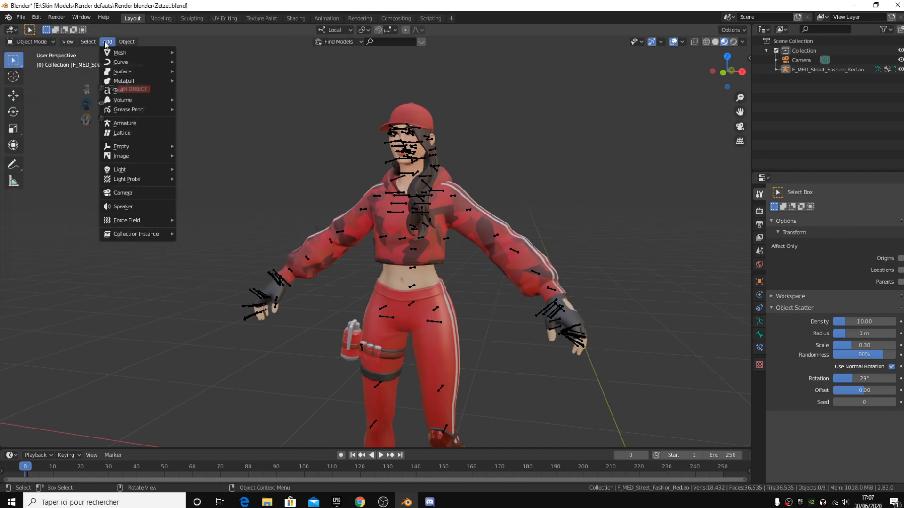
mouse_move(124, 172)
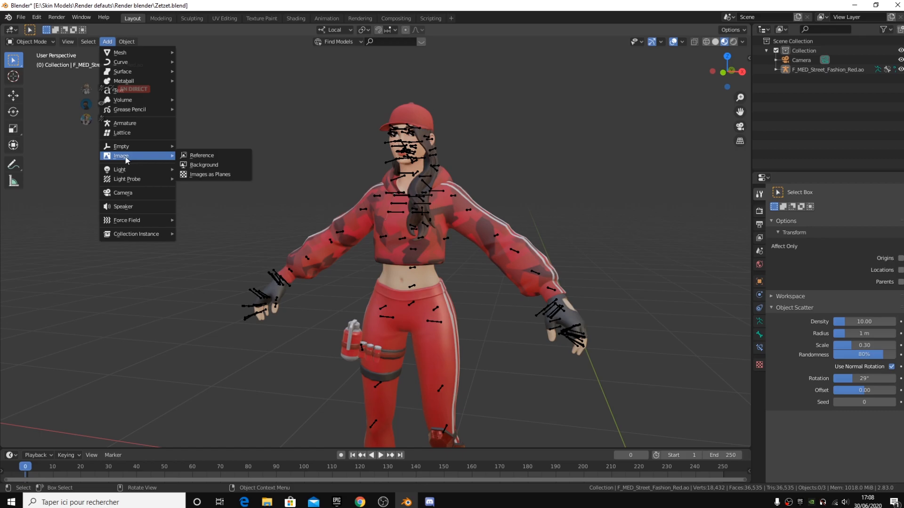
click(198, 174)
drag(413, 92, 362, 80)
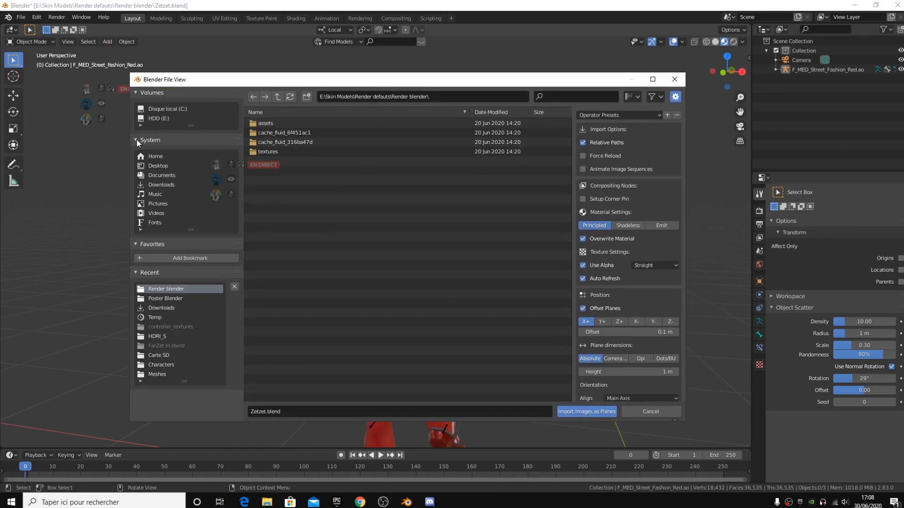
click(182, 118)
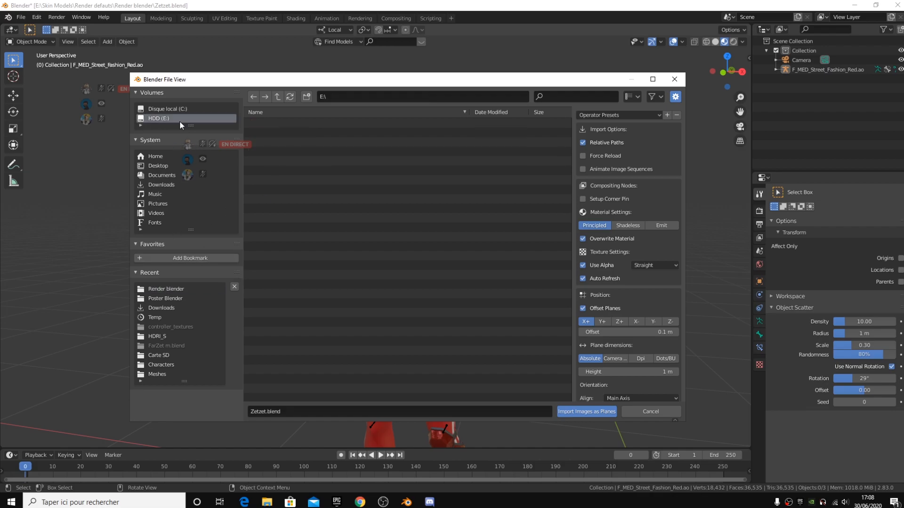
click(164, 185)
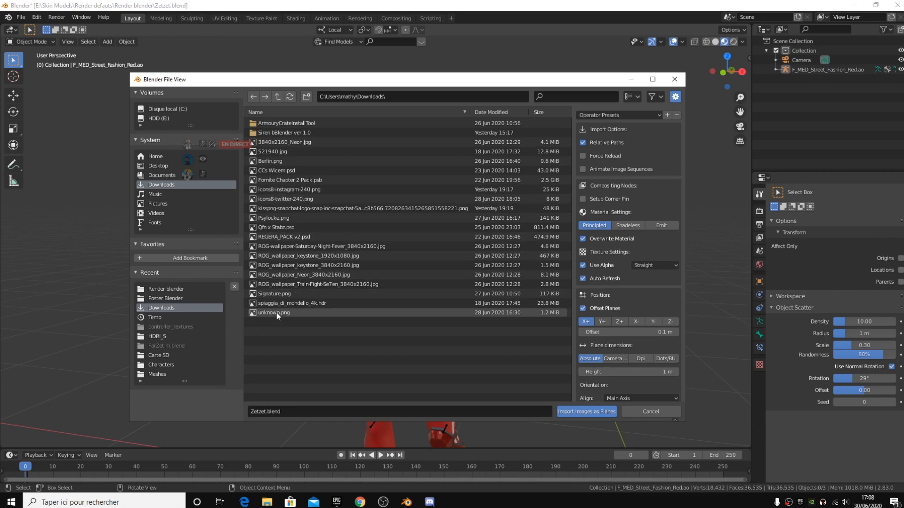
key(Escape)
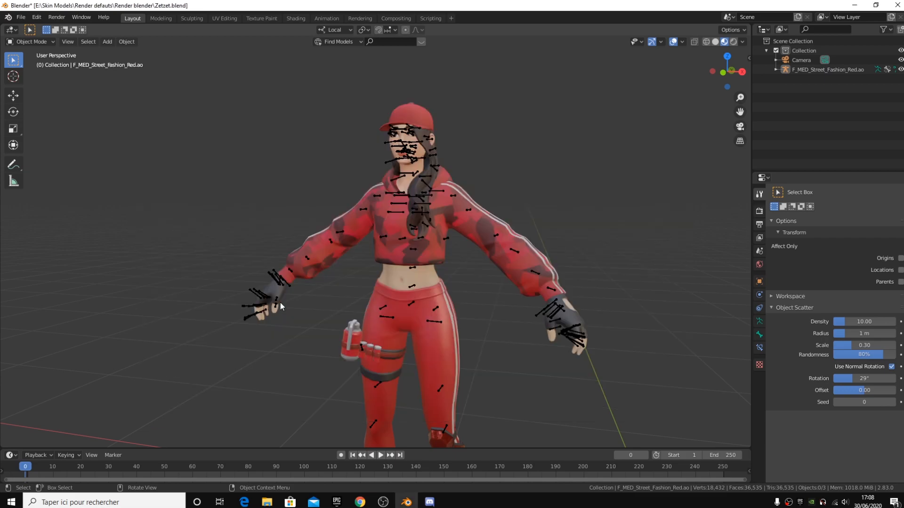
scroll(291, 291, down, 12)
scroll(301, 281, up, 5)
scroll(327, 264, up, 6)
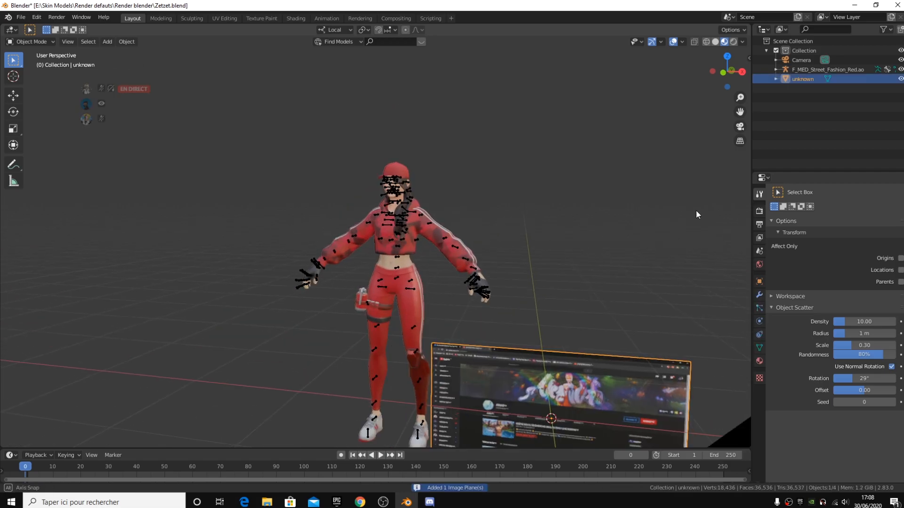
Inspect the imported image plane up close and delete it from the scene.
scroll(602, 211, up, 6)
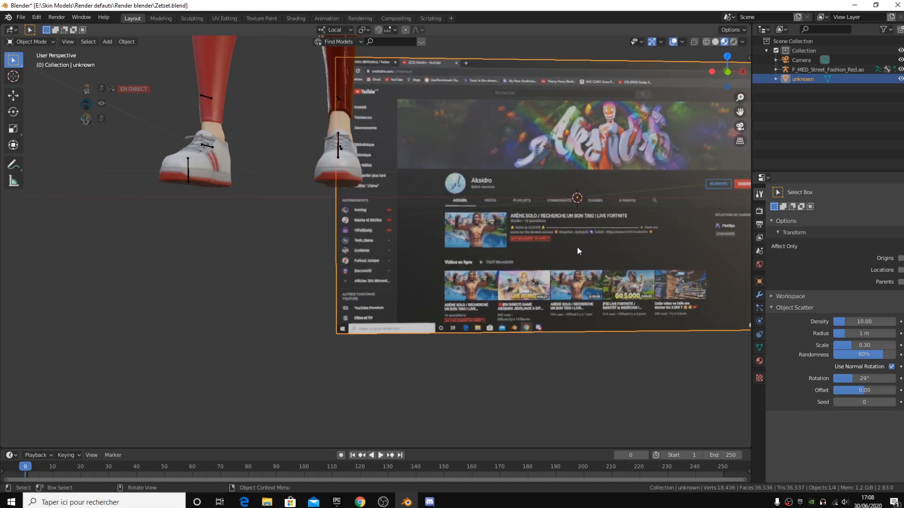
right_click(577, 243)
click(559, 243)
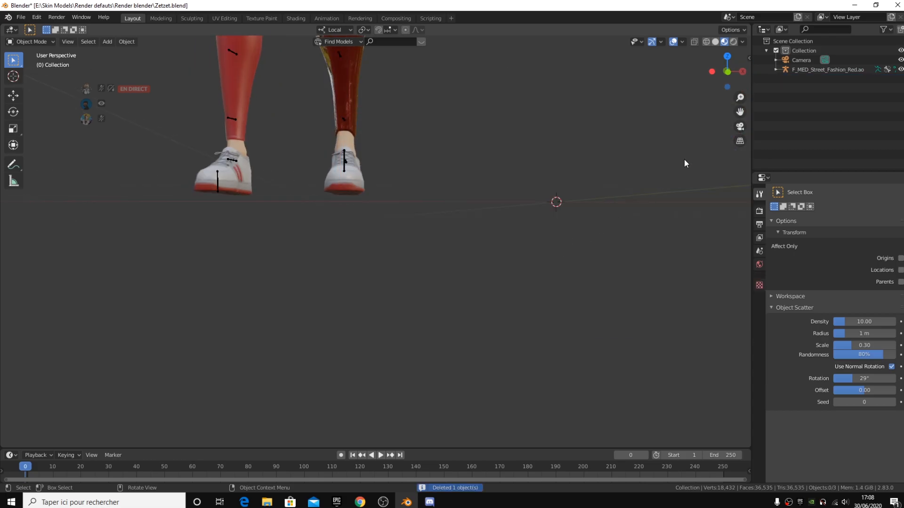
scroll(479, 114, down, 5)
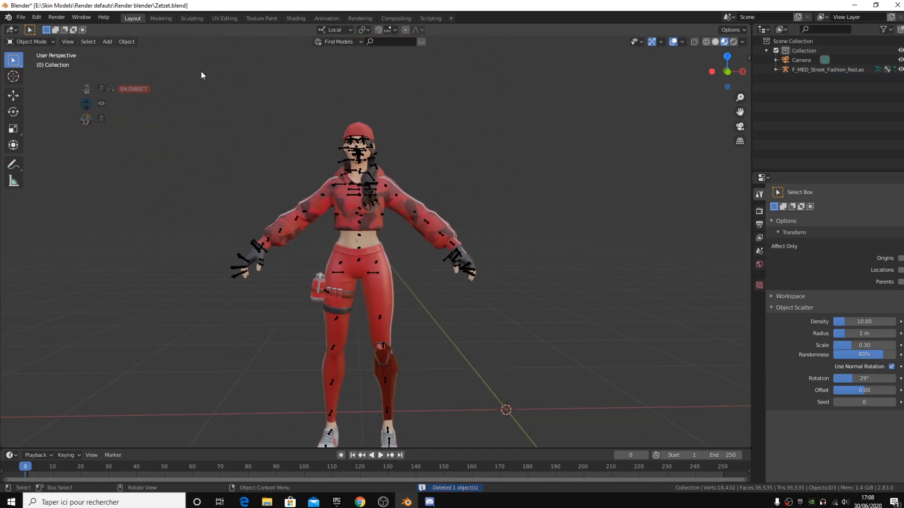
click(108, 42)
mouse_move(154, 156)
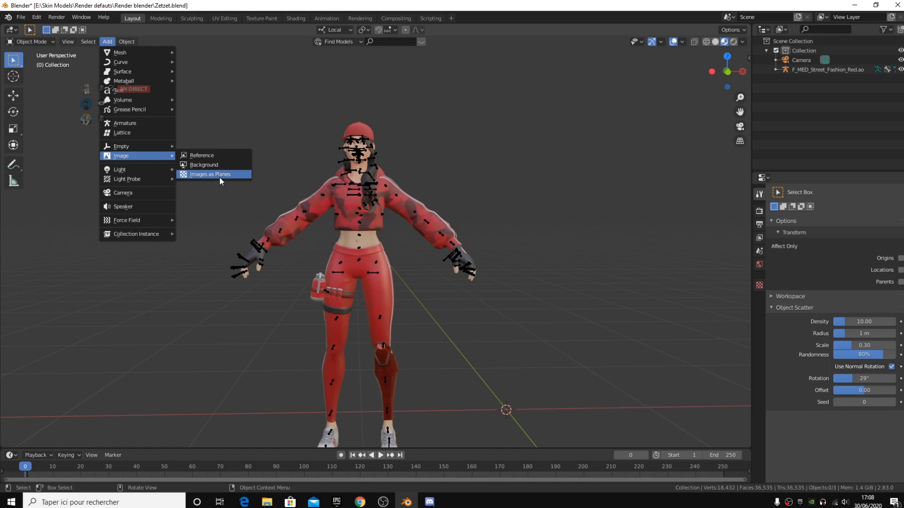
click(219, 177)
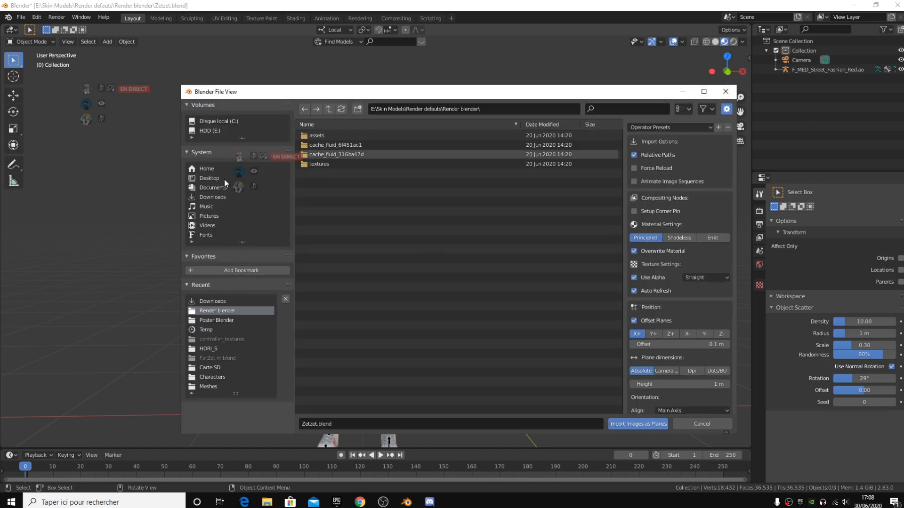
click(725, 91)
Select the character's armature and switch it to Pose Mode.
scroll(371, 230, up, 4)
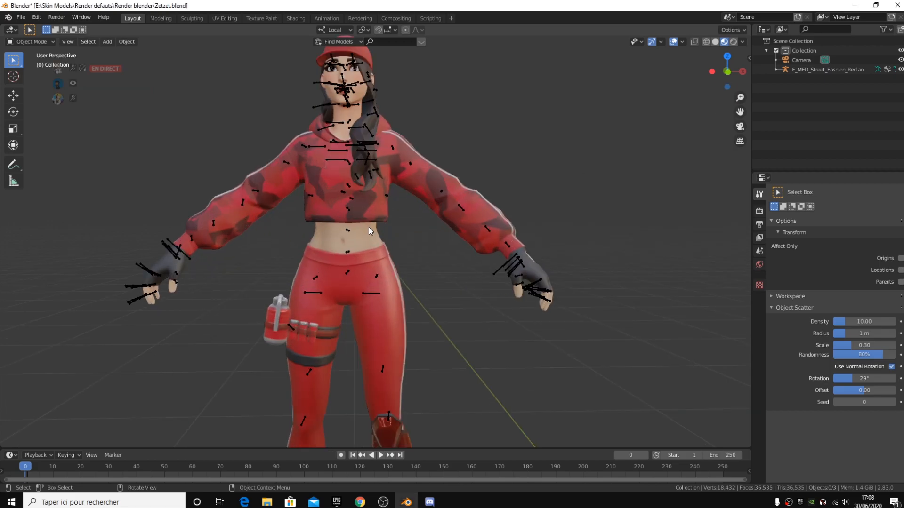
click(356, 232)
key(KP_Decimal)
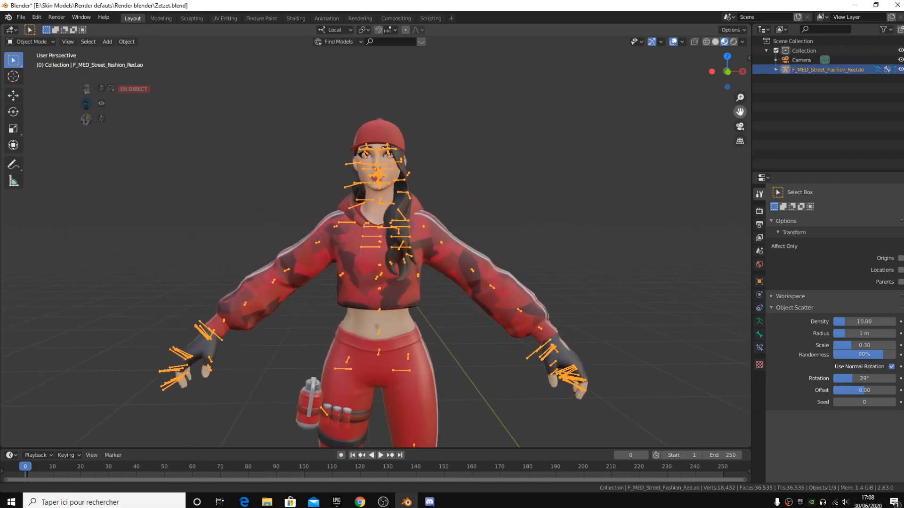
scroll(508, 201, up, 3)
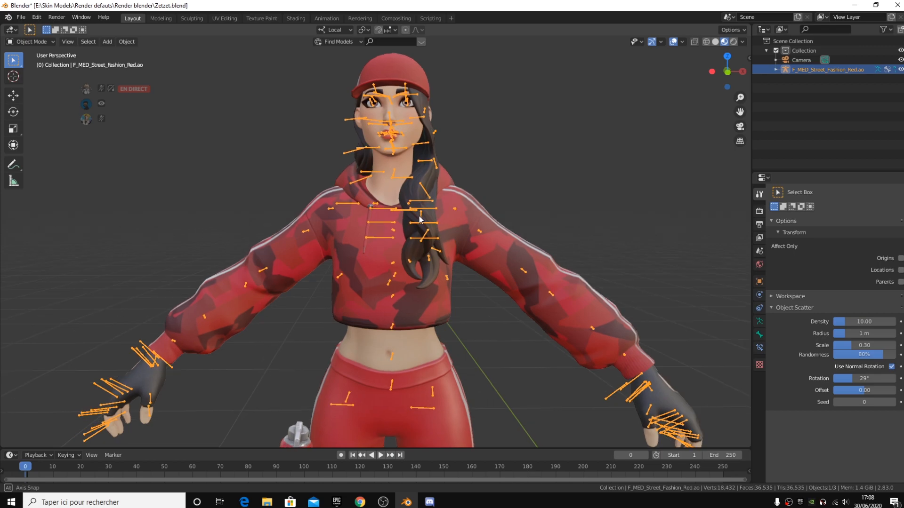
click(31, 41)
click(44, 77)
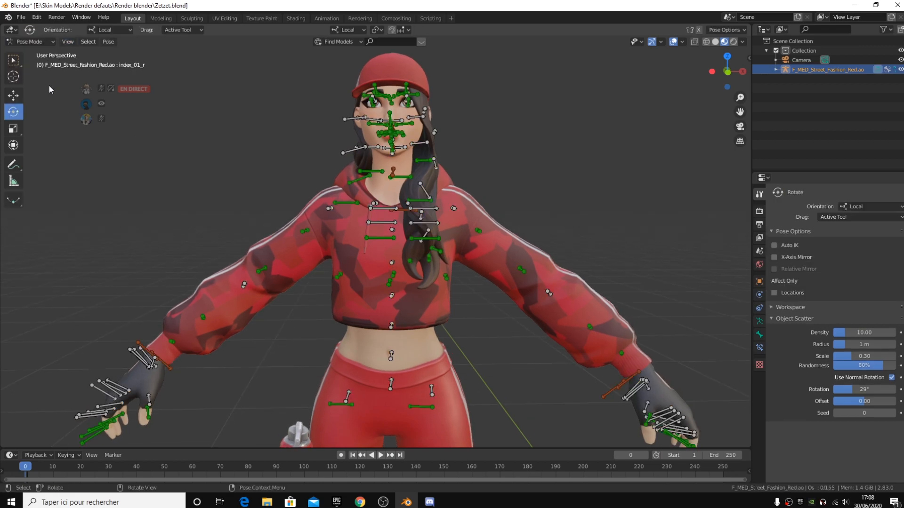
Select the upper spine bone spine_05 and rotate it to turn the character's chest.
click(241, 285)
click(391, 233)
click(384, 503)
scroll(432, 257, up, 1)
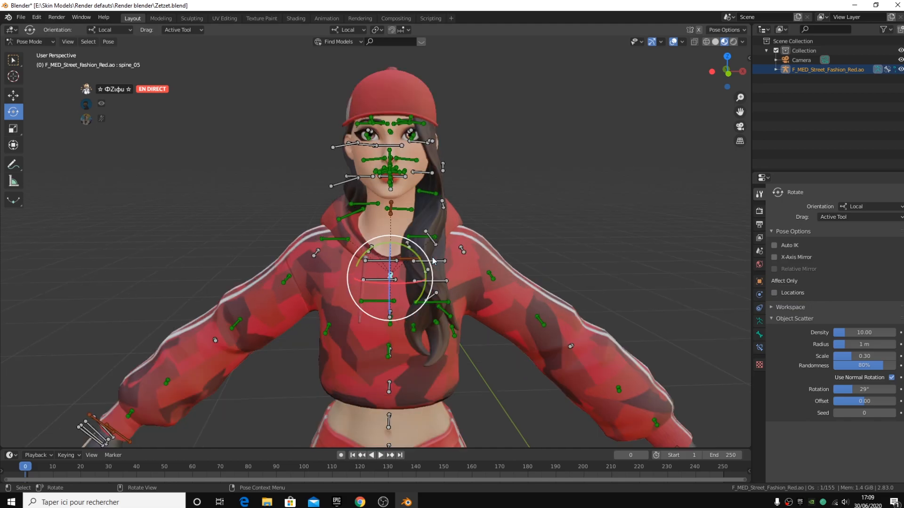
scroll(432, 257, up, 1)
drag(408, 290, 390, 293)
scroll(397, 325, up, 1)
Rotate the lower spine bones one after another to continue the torso twist down to the waist.
click(397, 347)
drag(400, 355, 387, 355)
drag(740, 112, 752, 42)
click(412, 362)
drag(425, 380, 411, 379)
scroll(448, 301, down, 4)
Rotate the left shoulder and upper-arm bones to swing the left arm forward.
middle_drag(448, 301, 480, 299)
scroll(405, 190, up, 4)
click(404, 193)
drag(424, 198, 434, 194)
drag(441, 185, 434, 168)
click(488, 194)
drag(526, 179, 512, 156)
click(407, 191)
drag(435, 171, 438, 181)
Adjust the upper-body rotation and lower the right arm beside the body.
scroll(443, 193, down, 5)
middle_drag(442, 193, 447, 227)
click(438, 231)
drag(463, 235, 453, 250)
middle_drag(466, 297, 435, 267)
click(326, 231)
drag(294, 212, 302, 256)
middle_drag(456, 284, 452, 348)
Try to rotate the left hand bone hand_l at the wrist.
click(536, 356)
drag(738, 113, 697, 48)
scroll(470, 235, up, 4)
middle_drag(471, 236, 499, 193)
drag(497, 136, 488, 123)
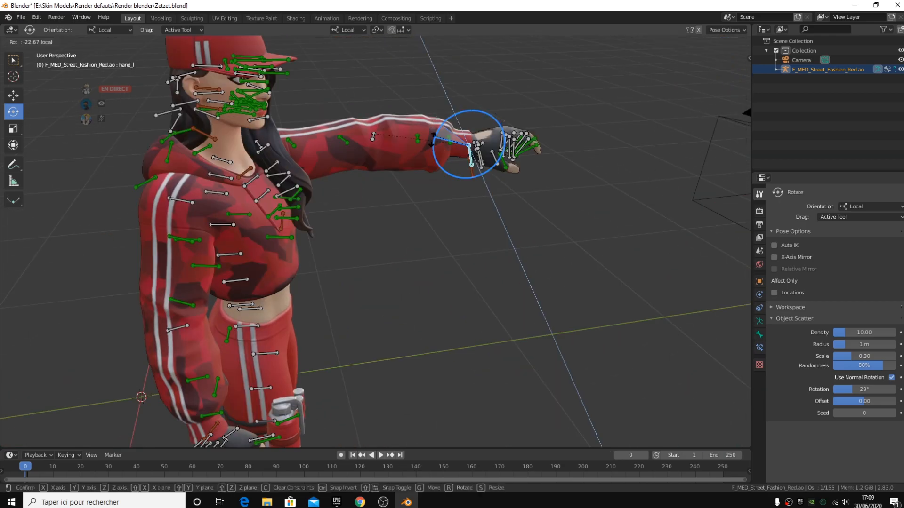
middle_drag(508, 226, 495, 250)
key(ctrl+z)
Select two neighbouring bones on the left hand and rotate them together to begin the hand pose.
middle_drag(626, 268, 494, 358)
scroll(572, 283, up, 3)
click(605, 250)
shift+click(613, 265)
middle_drag(617, 315, 565, 236)
drag(579, 91, 593, 129)
Rotate a pair of left finger bones together to start curling the fingers toward the palm.
click(727, 56)
drag(740, 112, 749, 52)
middle_drag(452, 311, 367, 221)
drag(740, 113, 669, 302)
scroll(403, 314, up, 4)
click(403, 313)
shift+click(403, 305)
drag(385, 255, 355, 239)
Select the next two finger joints of the left hand and bend them together from a side angle.
scroll(452, 283, down, 5)
middle_drag(509, 282, 273, 277)
scroll(302, 275, up, 5)
click(312, 265)
shift+click(316, 304)
drag(273, 276, 277, 281)
Bend the remaining pairs of finger joints so the ring and little fingers fold in a two-finger peace sign.
click(376, 207)
middle_drag(377, 207, 407, 219)
shift+click(346, 186)
middle_drag(346, 186, 306, 165)
drag(307, 165, 322, 184)
click(418, 143)
shift+click(386, 120)
drag(399, 109, 406, 123)
Rotate the left thumb bones to fold the thumb inward across the palm.
middle_drag(406, 123, 391, 377)
scroll(426, 165, down, 4)
click(418, 362)
drag(364, 347, 378, 333)
middle_drag(378, 333, 358, 301)
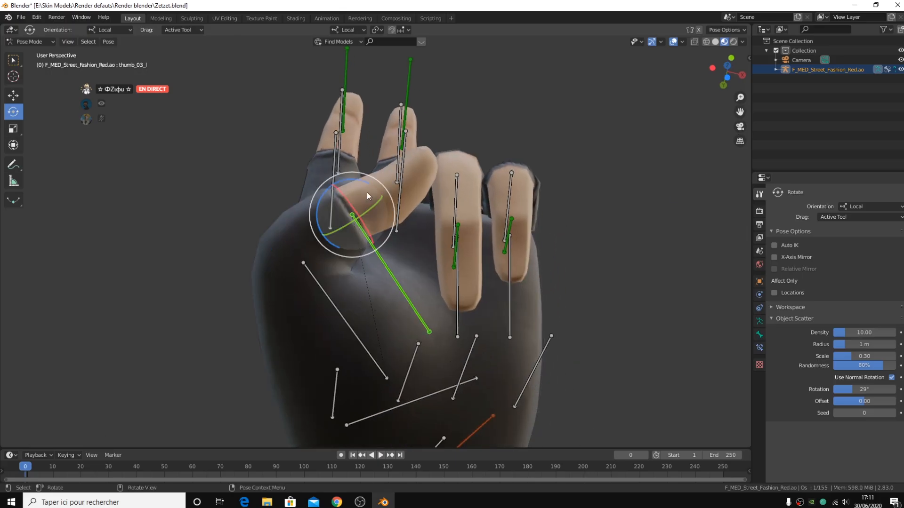
middle_drag(364, 358, 311, 362)
click(355, 393)
drag(310, 362, 325, 377)
Refine the thumb and hand rotations so the thumb rests against the folded fingers of the left hand.
mouse_move(325, 377)
middle_down()
mouse_move(415, 346)
mouse_move(339, 377)
middle_up()
click(329, 387)
drag(329, 387, 335, 401)
middle_drag(335, 401, 386, 165)
click(366, 374)
middle_drag(367, 373, 400, 264)
scroll(426, 385, down, 3)
click(351, 231)
scroll(414, 278, up, 3)
drag(431, 258, 419, 235)
scroll(424, 226, down, 4)
Rotate the right clavicle bone clavicle_r to adjust the lowered right shoulder and arm.
middle_drag(424, 212, 437, 348)
middle_drag(417, 282, 556, 150)
click(347, 335)
click(556, 151)
drag(556, 151, 451, 255)
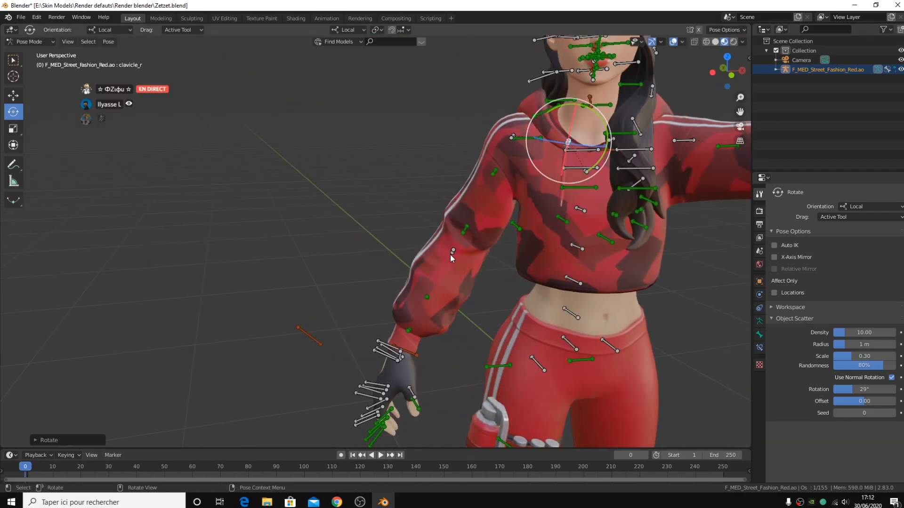
click(513, 137)
middle_drag(514, 137, 389, 254)
Return to Object Mode, move the camera over the character in front view, and look through the camera.
scroll(599, 177, down, 5)
key(ctrl+Tab)
key(KP_1)
click(504, 346)
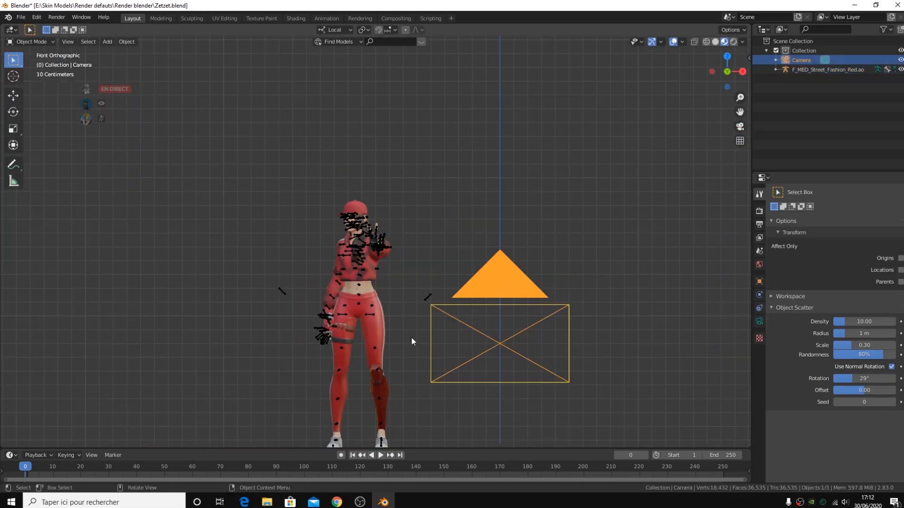
key(g)
click(415, 231)
key(KP_0)
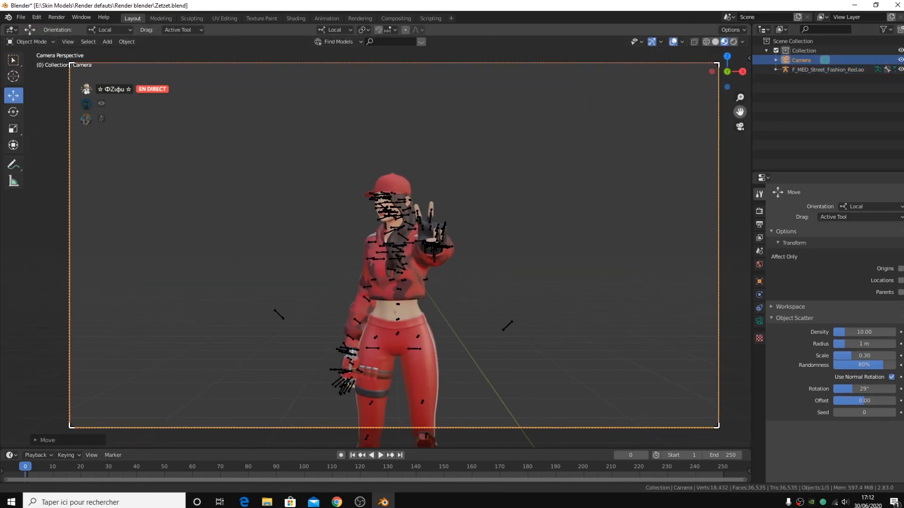
Move the camera along its local Z axis toward the character and check the closer framing in camera view.
scroll(414, 231, up, 3)
middle_drag(424, 264, 474, 280)
key(g)
key(z)
key(z)
click(550, 298)
key(KP_0)
scroll(665, 178, up, 3)
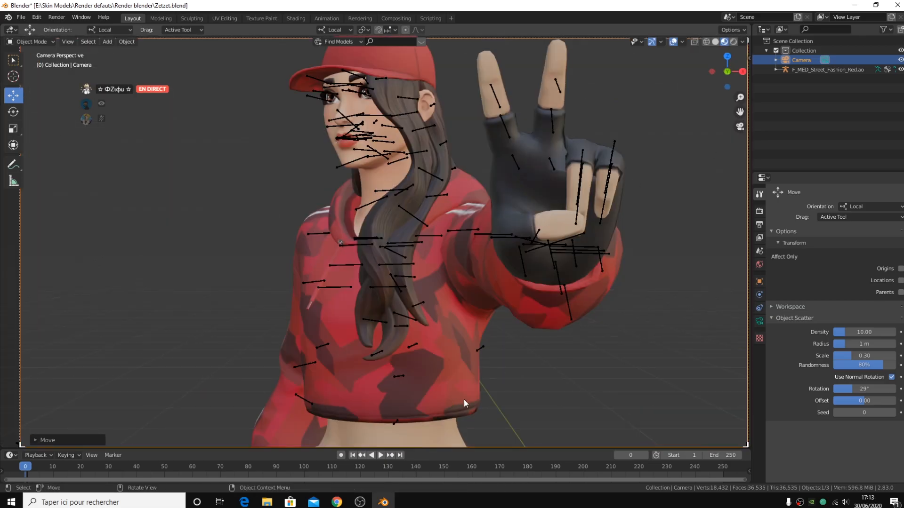
Leave the camera view, select the character's armature and switch it to Pose Mode.
key(KP_0)
click(442, 246)
scroll(442, 247, up, 10)
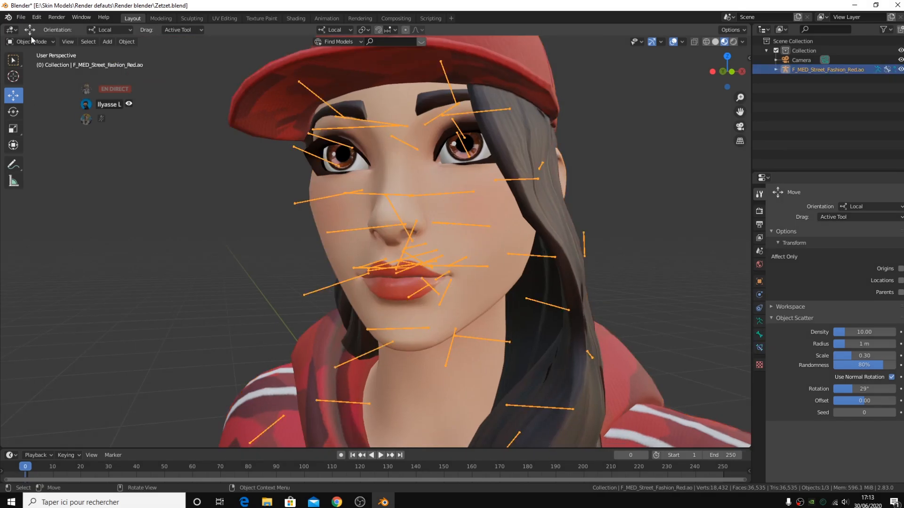
click(30, 42)
click(33, 79)
Rotate the eye bones with trackball rotation to redirect the character's gaze toward the camera.
key(KP_0)
scroll(530, 188, up, 5)
key(r)
key(r)
click(474, 158)
click(329, 179)
key(KP_0)
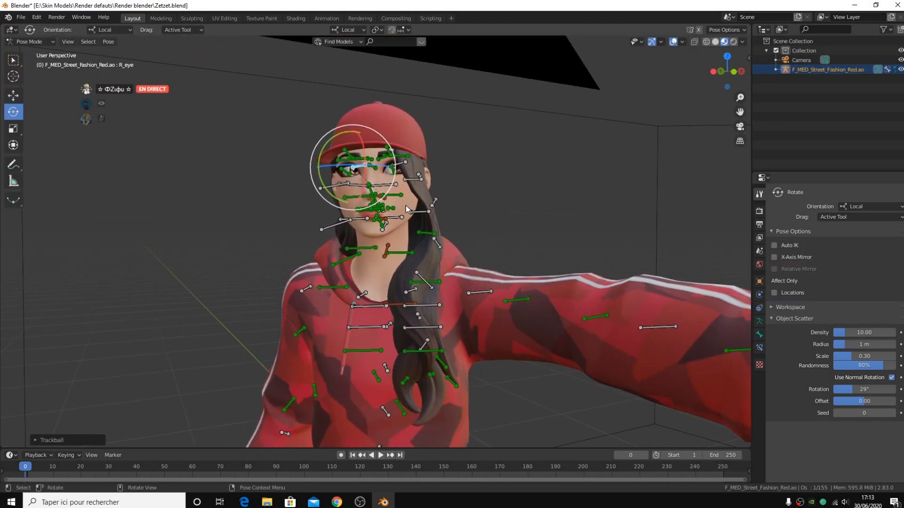
Rotate the hair bone dyn_hair_02 to reposition the long hair strand and check the pose in camera view.
scroll(413, 211, up, 4)
middle_drag(414, 210, 386, 217)
key(r)
click(379, 220)
scroll(380, 215, down, 4)
click(420, 235)
key(KP_0)
scroll(579, 234, down, 2)
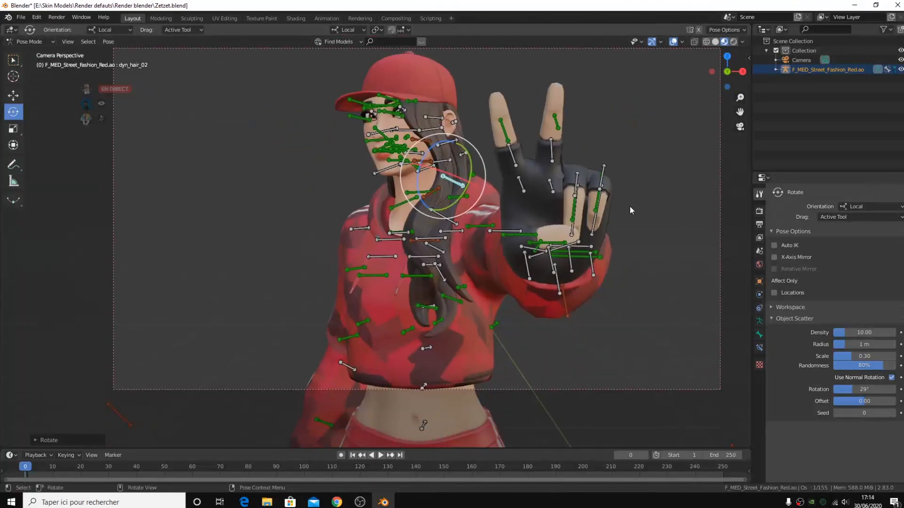
Activate the Move tool and reposition the upper eyelid bones to narrow the eyes.
scroll(415, 212, up, 5)
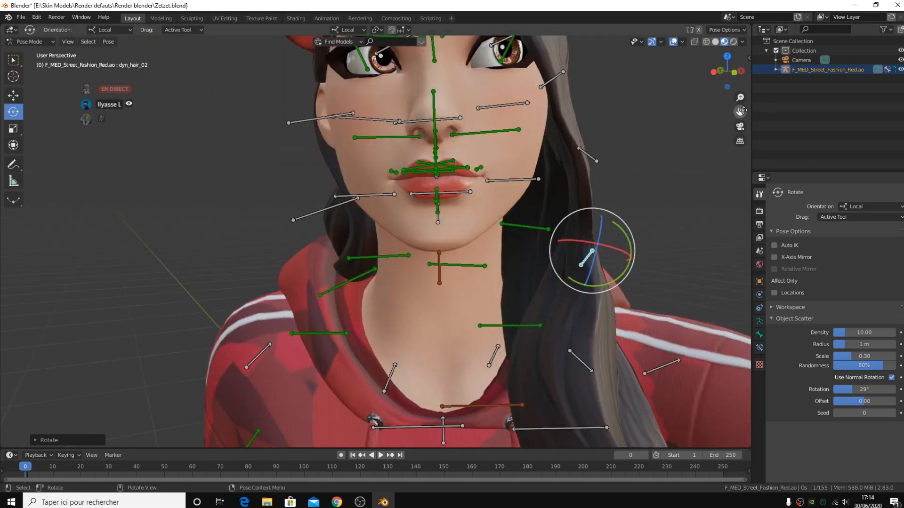
middle_drag(438, 188, 450, 132)
click(450, 123)
key(shift+space)
key(g)
shift+click(341, 97)
key(g)
click(457, 143)
Move the lower middle eyelid bones of both eyes together to tighten the squint.
shift+click(311, 147)
drag(390, 115, 390, 108)
middle_drag(393, 136, 524, 151)
drag(597, 157, 583, 182)
middle_drag(584, 184, 457, 271)
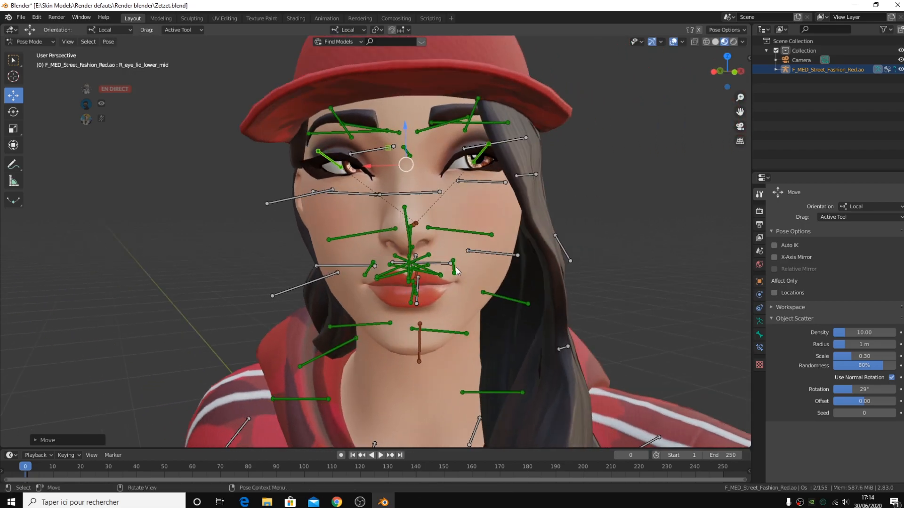
Raise the mouth-corner bones and lower the left eyebrow bone L_brow_mid by about 0.02 m.
drag(360, 270, 360, 266)
click(438, 127)
drag(465, 89, 464, 132)
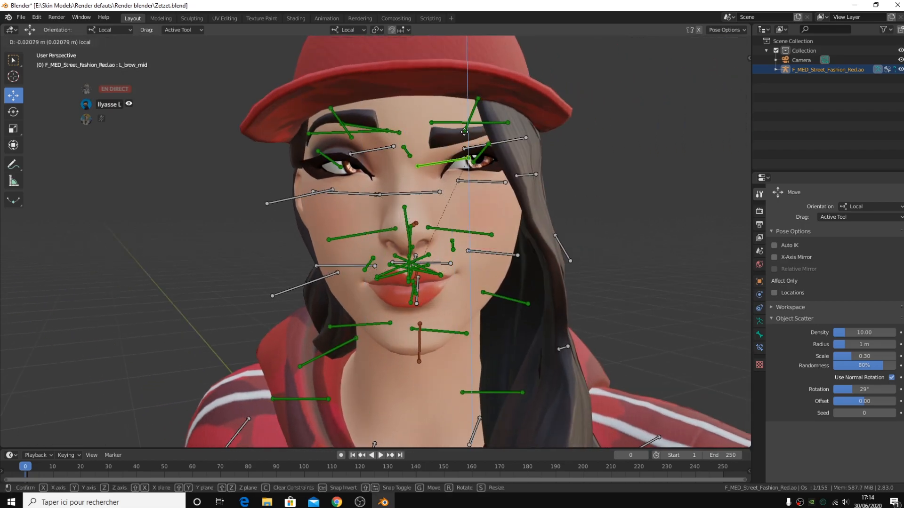
Raise the inner cheek bones, moving L_cheek_inner about 0.008 m, and check the expression in camera view.
click(460, 231)
drag(502, 201, 507, 187)
click(362, 235)
click(464, 221)
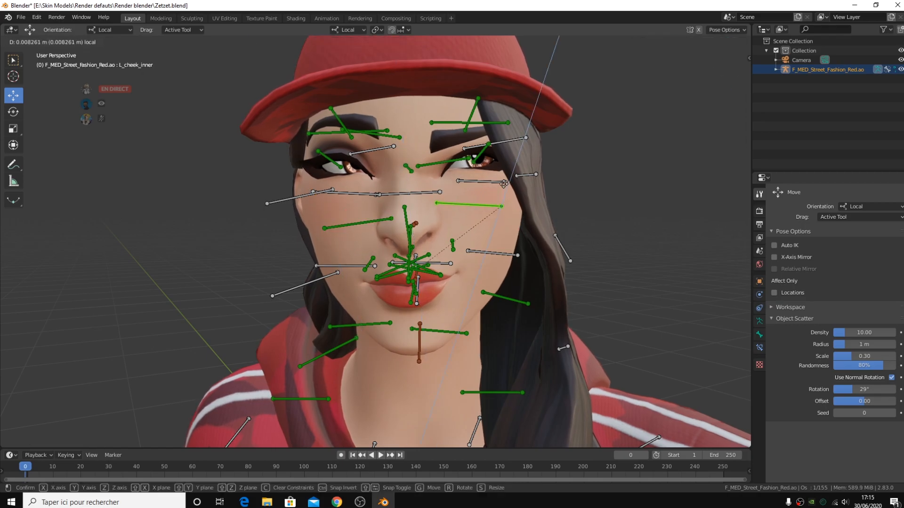
key(KP_0)
click(740, 126)
Return to Object Mode, select the camera and move it to frame the face and raised hand closely.
scroll(436, 180, down, 9)
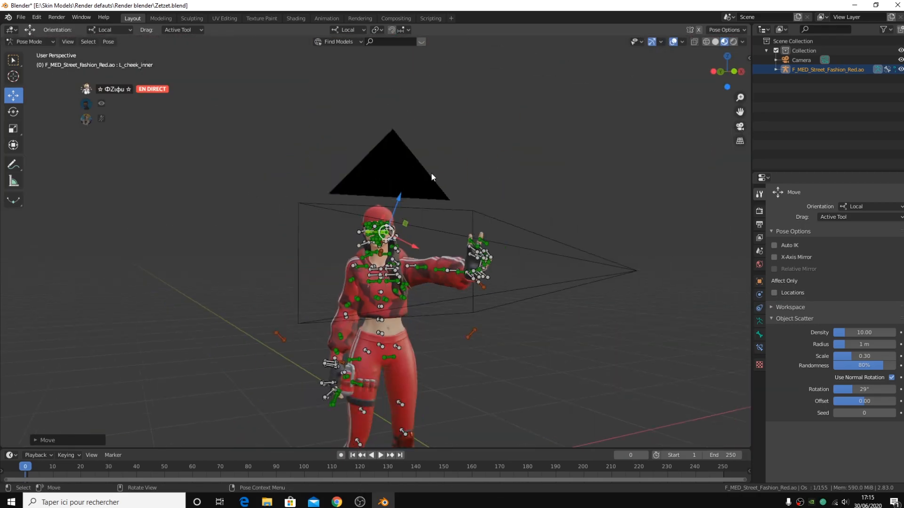
key(ctrl+Tab)
middle_drag(437, 180, 455, 181)
click(405, 197)
drag(745, 264, 647, 264)
click(740, 126)
key(g)
click(413, 240)
drag(741, 98, 718, 110)
key(g)
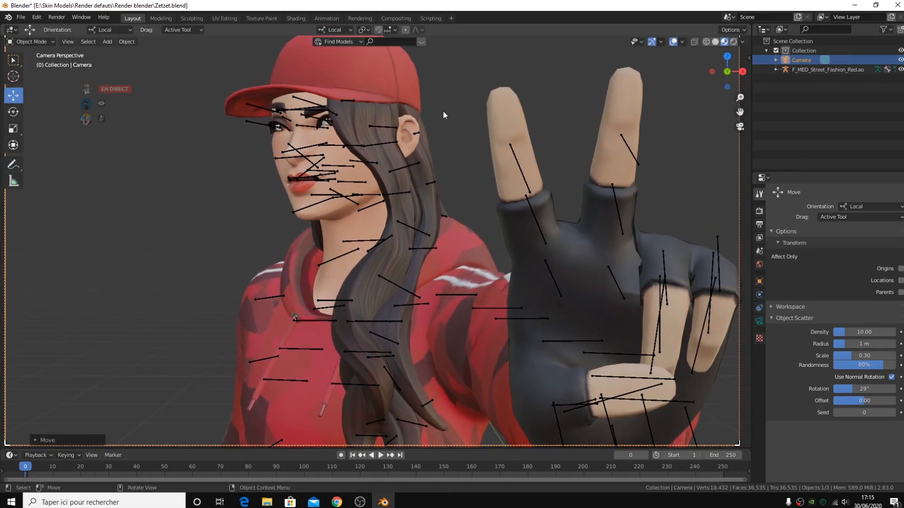
Select the character's armature, switch it to Pose Mode and rotate the first hoodie drawstring bone with the Rotate tool.
click(435, 118)
click(740, 126)
scroll(409, 254, up, 4)
click(409, 263)
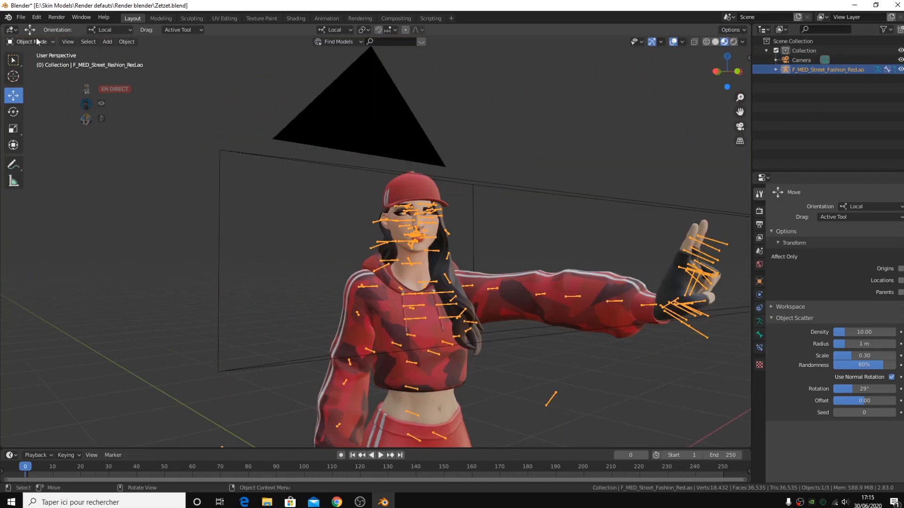
click(33, 41)
click(31, 71)
scroll(400, 235, up, 5)
middle_drag(424, 212, 499, 217)
click(520, 218)
click(13, 112)
drag(674, 149, 652, 177)
Adjust the remaining hoodie drawstring bones on the chest with small rotations.
middle_drag(612, 188, 556, 282)
scroll(545, 223, down, 3)
click(542, 309)
drag(569, 306, 571, 316)
middle_drag(560, 283, 436, 203)
scroll(443, 231, up, 3)
click(421, 207)
drag(414, 185, 418, 203)
mouse_move(418, 203)
middle_down()
mouse_move(387, 191)
mouse_move(419, 214)
middle_up()
click(435, 223)
drag(455, 231, 470, 259)
click(469, 279)
drag(491, 291, 493, 308)
Leave Pose Mode and hide the armature to examine the pose in camera view without bones.
key(KP_0)
key(ctrl+Tab)
key(h)
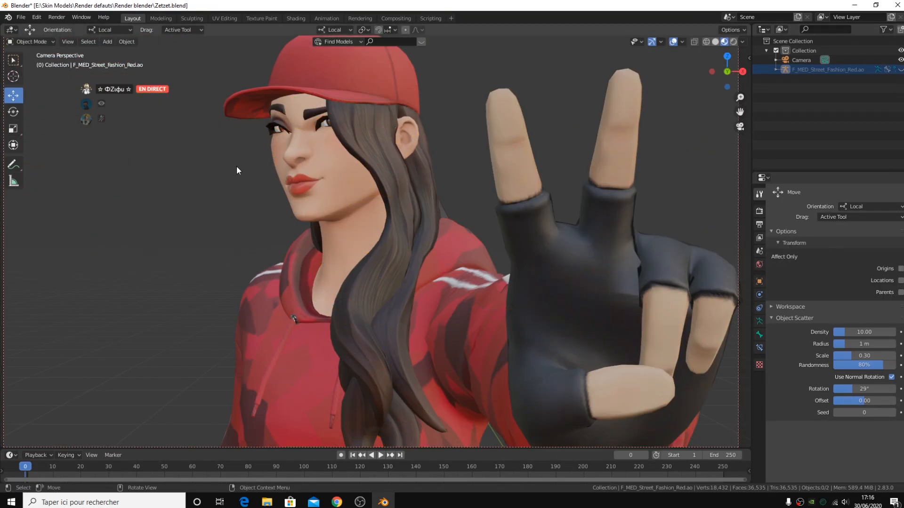
Unhide the armature and, in Pose Mode, rotate the eye bones R_eye and L_eye slightly to redirect the gaze.
key(alt+h)
scroll(376, 242, up, 6)
shift+middle_drag(188, 61, 408, 436)
key(ctrl+Tab)
scroll(267, 176, up, 1)
click(266, 176)
drag(279, 179, 271, 190)
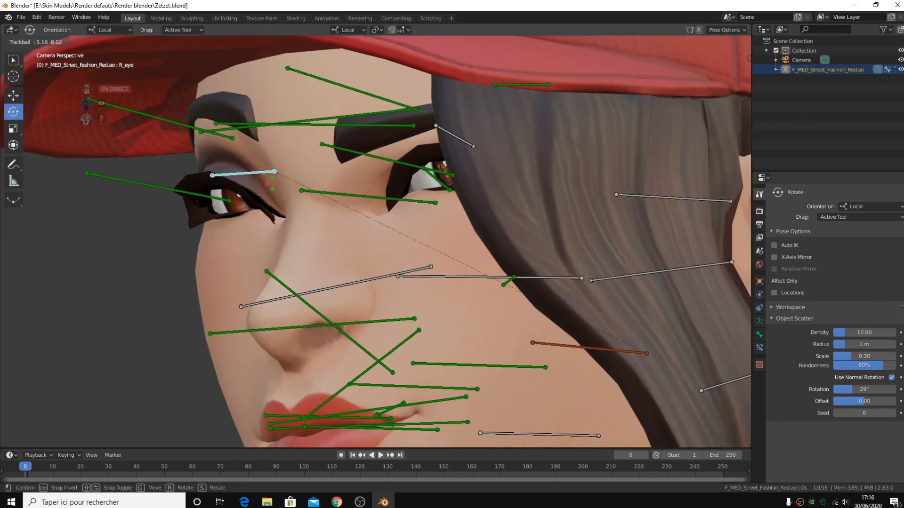
click(456, 141)
drag(460, 148, 468, 161)
Rotate a hair bone beside the face to reposition the long front lock, and check it in camera view.
scroll(514, 230, down, 7)
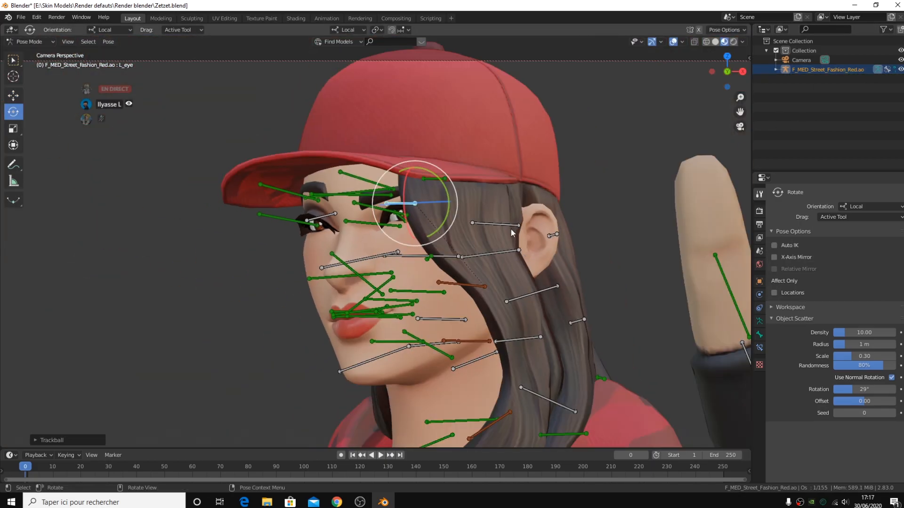
drag(484, 239, 490, 234)
drag(501, 198, 523, 178)
key(KP_0)
scroll(551, 247, up, 7)
mouse_move(527, 249)
middle_down()
mouse_move(504, 254)
mouse_move(515, 148)
mouse_move(511, 242)
middle_up()
click(740, 126)
shift+middle_drag(717, 227, 665, 128)
Return to Object Mode, hide the armature and check the finished pose from around the character and through the camera.
key(ctrl+Tab)
scroll(713, 114, down, 1)
scroll(688, 103, up, 1)
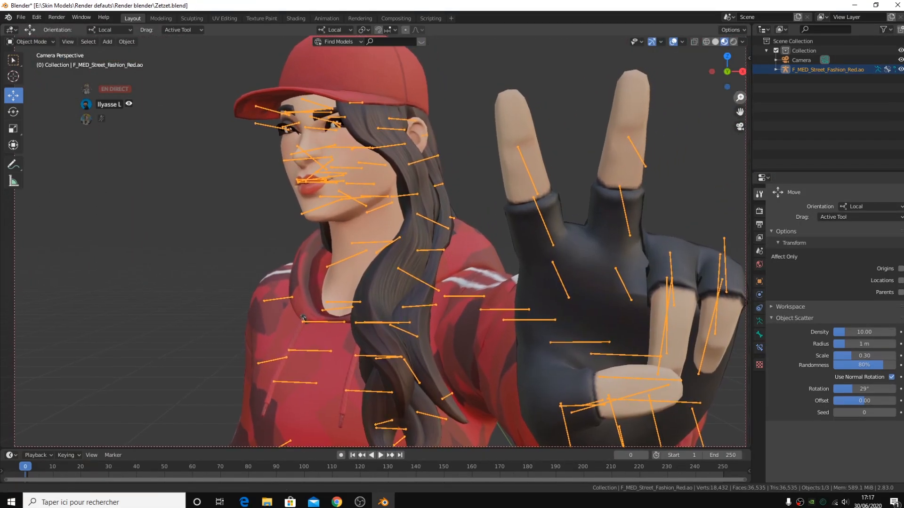
key(h)
click(738, 129)
scroll(496, 194, down, 7)
middle_drag(489, 201, 569, 178)
scroll(548, 201, up, 3)
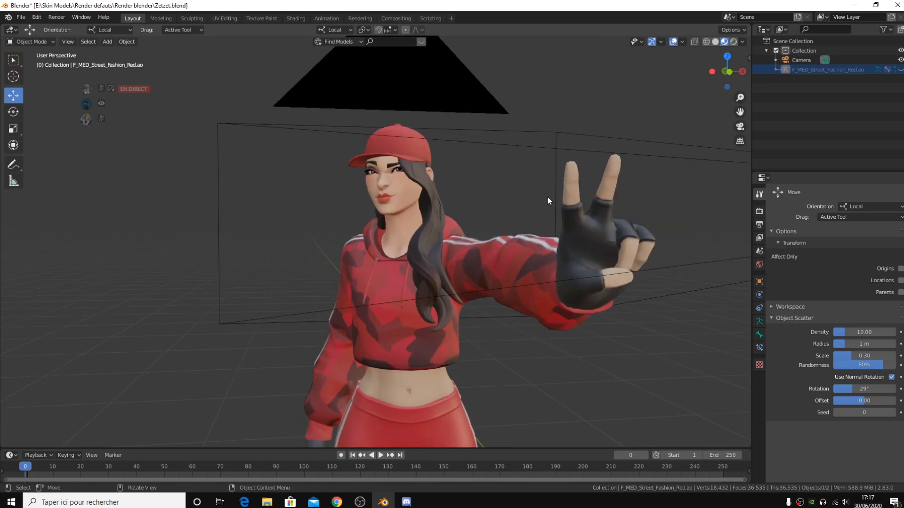
click(745, 129)
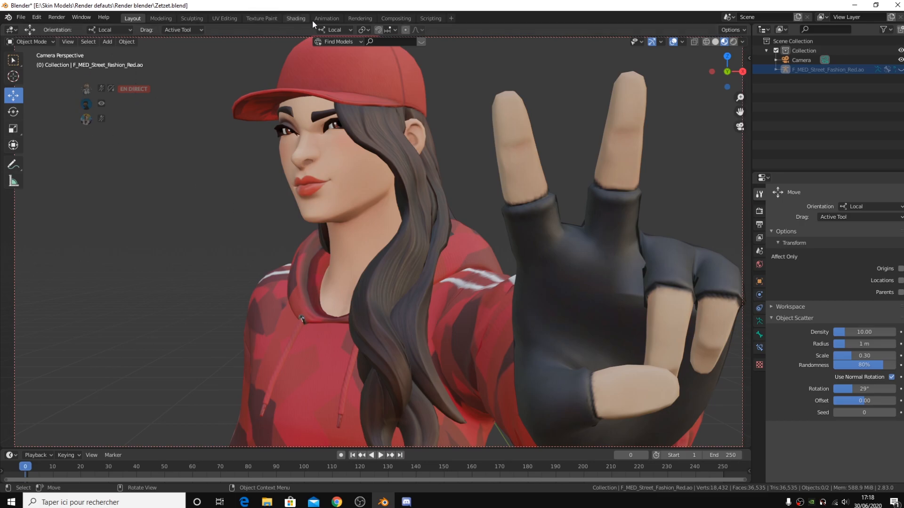
Open the Shading workspace and show the character through the camera in rendered shading.
click(286, 19)
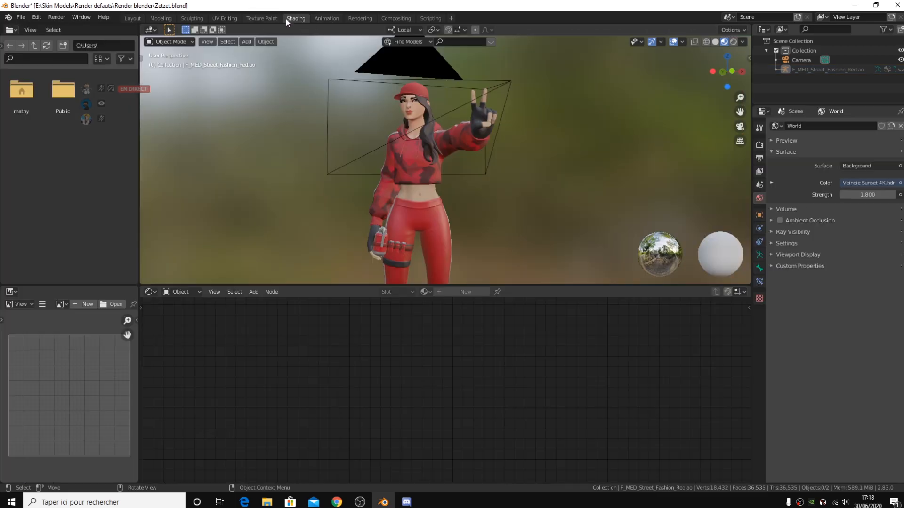
mouse_move(283, 194)
middle_down()
mouse_move(360, 208)
mouse_move(397, 200)
mouse_move(384, 172)
middle_up()
scroll(403, 192, up, 3)
scroll(397, 194, up, 2)
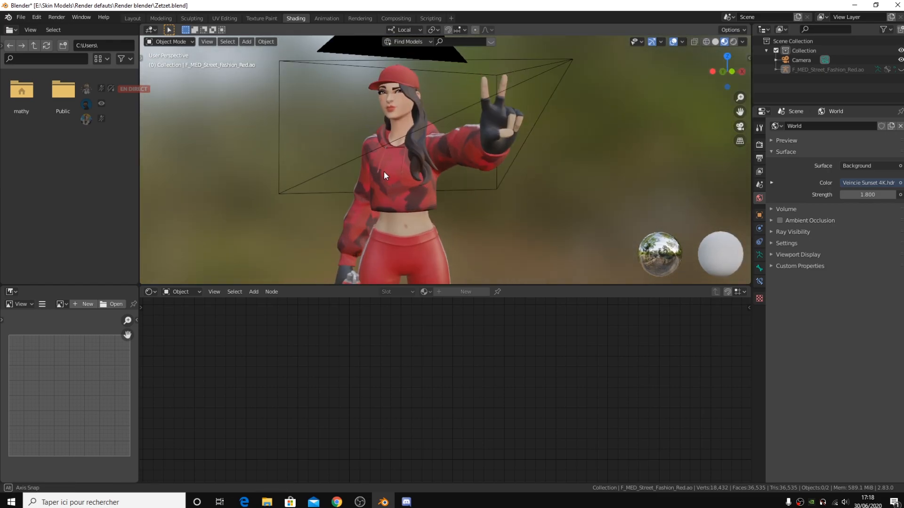
click(739, 127)
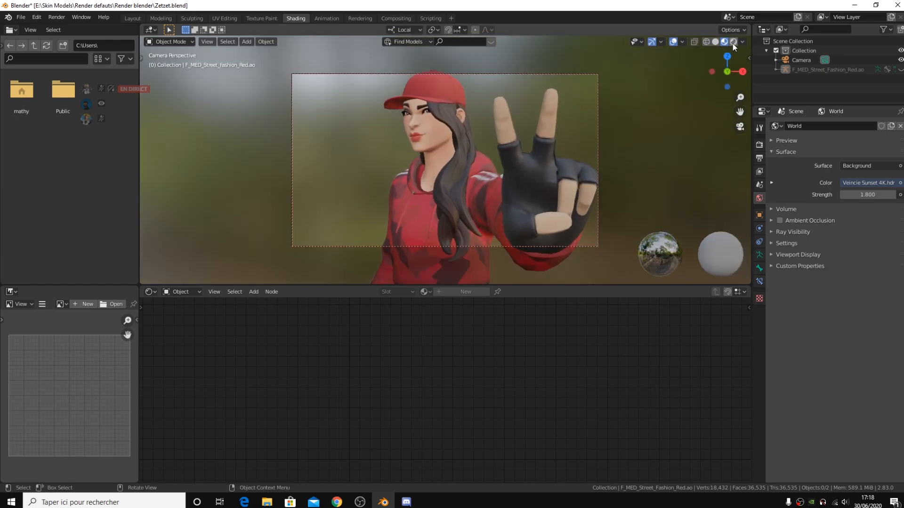
click(733, 42)
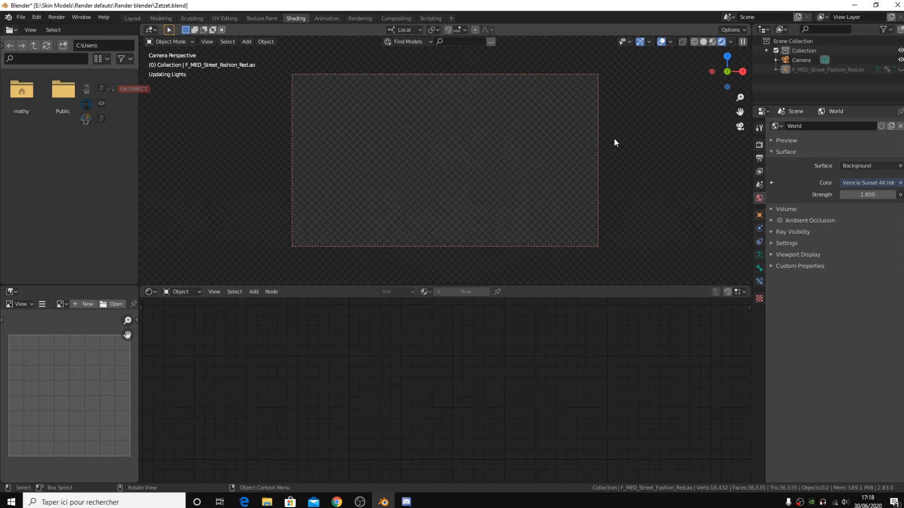
scroll(612, 139, up, 1)
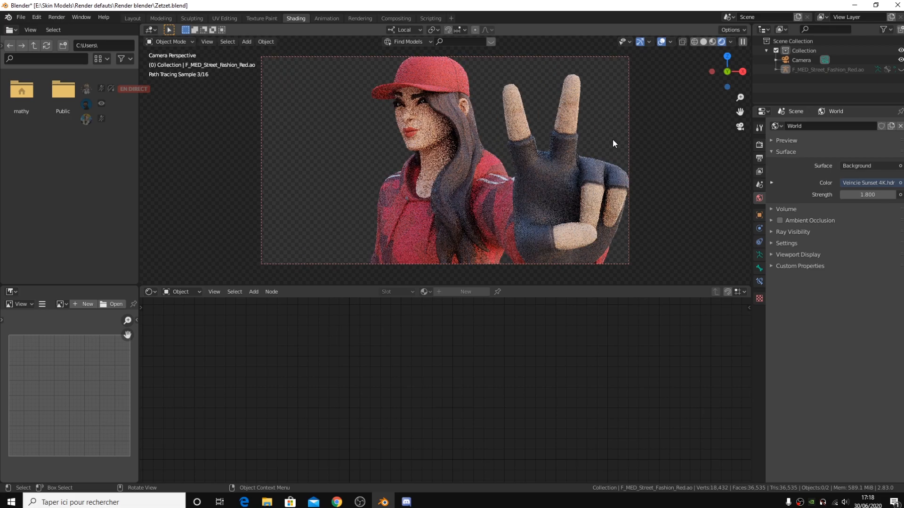
Switch the shader node editor to World and move the Veincie Sunset 4K.hdr environment node slightly upward.
click(188, 312)
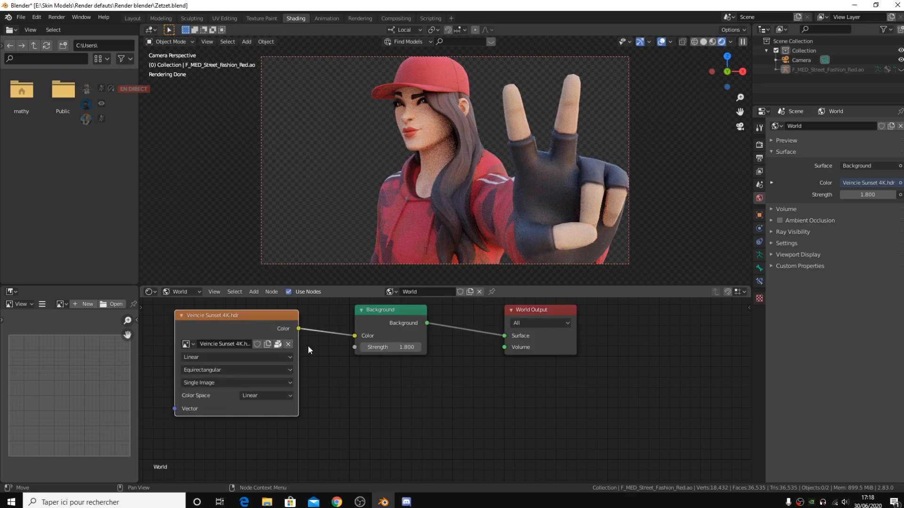
middle_drag(313, 345, 372, 373)
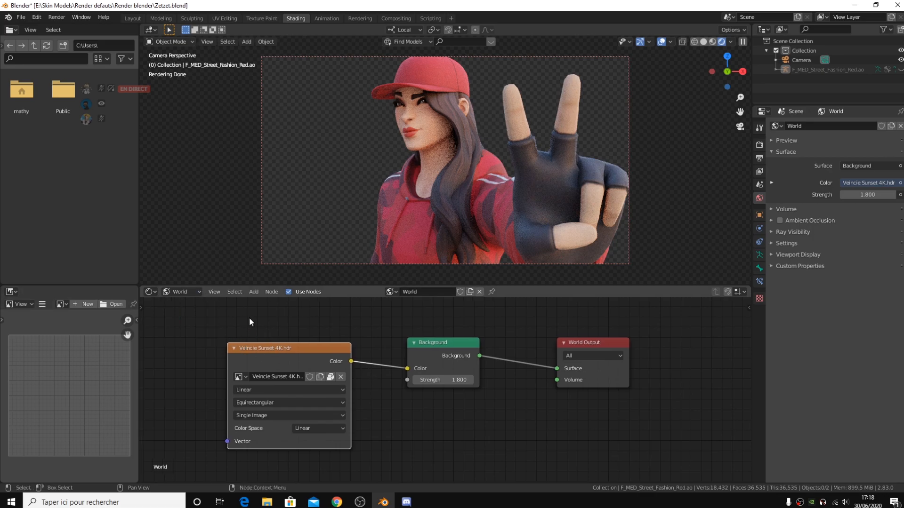
mouse_move(246, 359)
mouse_down()
mouse_move(258, 345)
mouse_move(288, 358)
mouse_move(247, 345)
mouse_up()
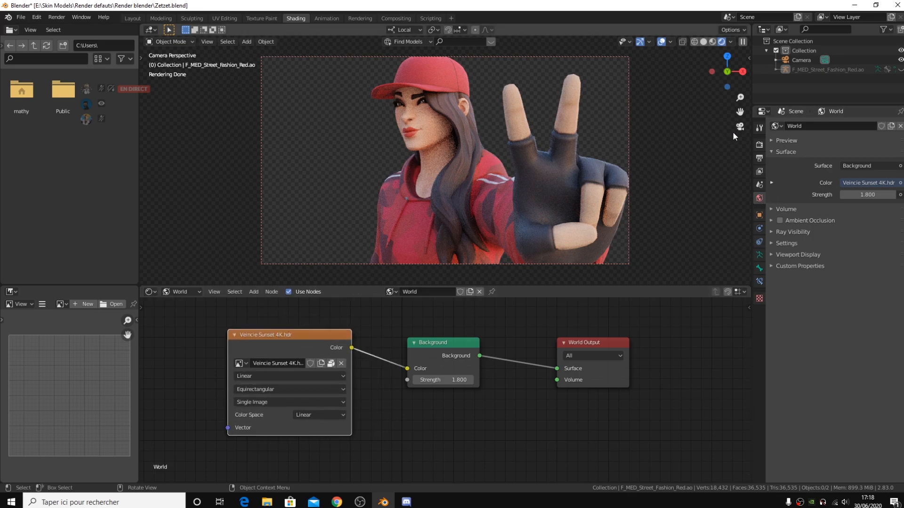
Turn off Transparent in the Film render settings to inspect the HDRI background around the character, and turn it back on.
middle_drag(742, 139, 533, 100)
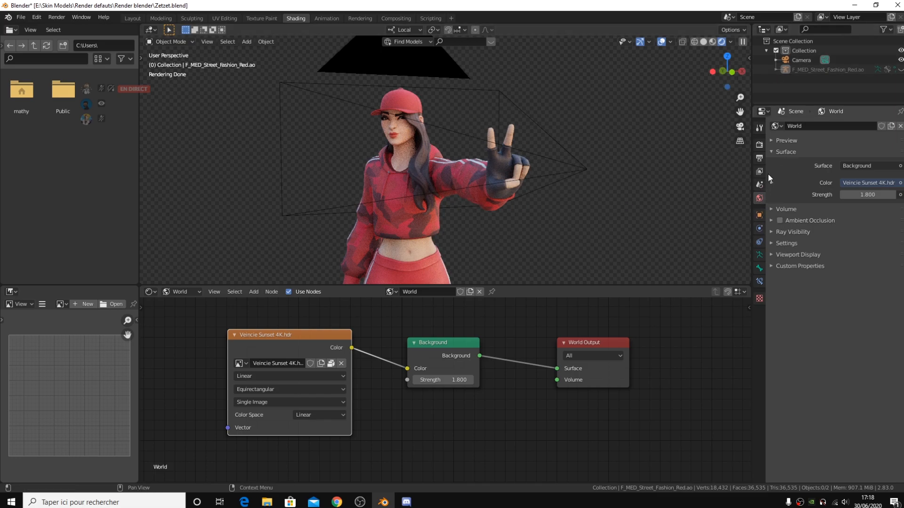
click(760, 145)
click(791, 315)
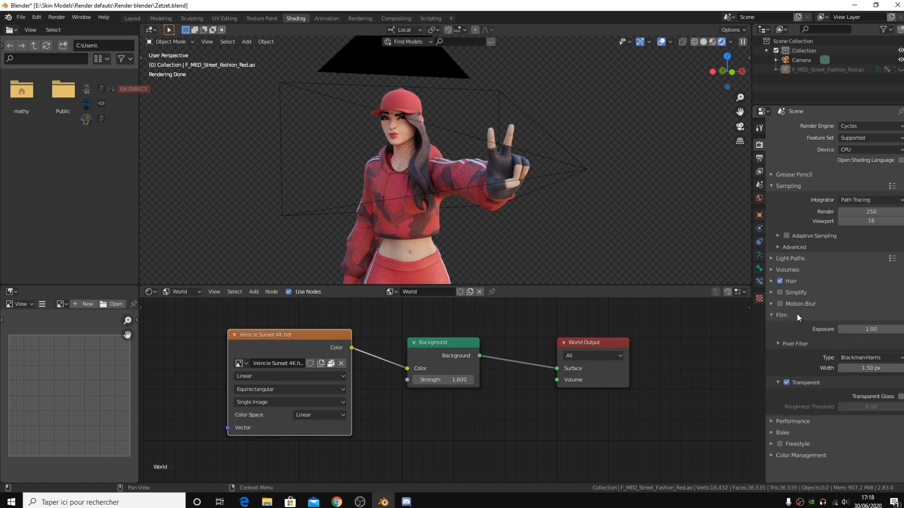
click(787, 382)
middle_drag(578, 157, 525, 168)
scroll(529, 132, up, 3)
scroll(526, 168, down, 2)
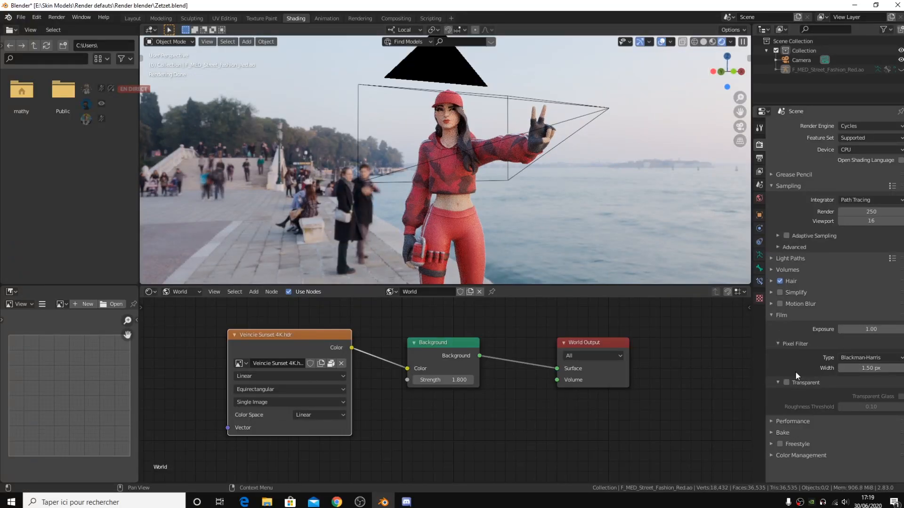
click(786, 382)
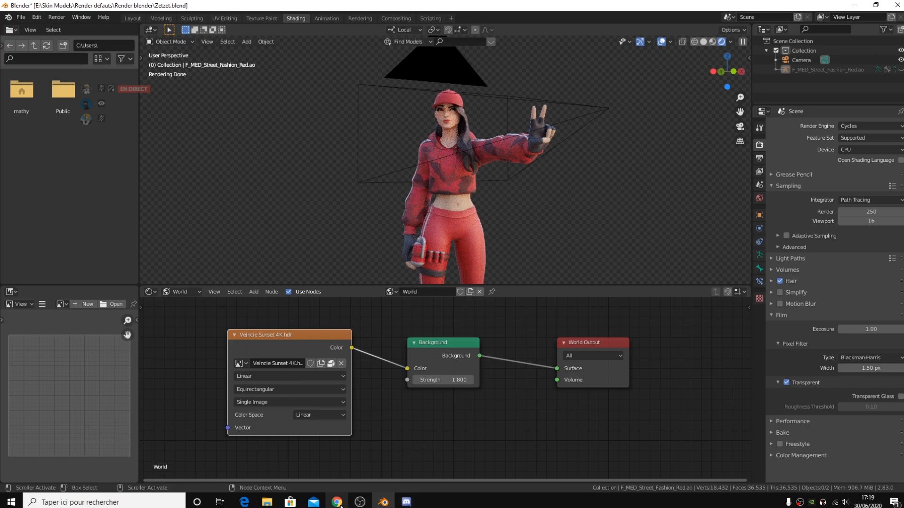
Switch to Chrome, search Google for "hdris" and open the HDRI Haven website.
click(339, 504)
click(240, 8)
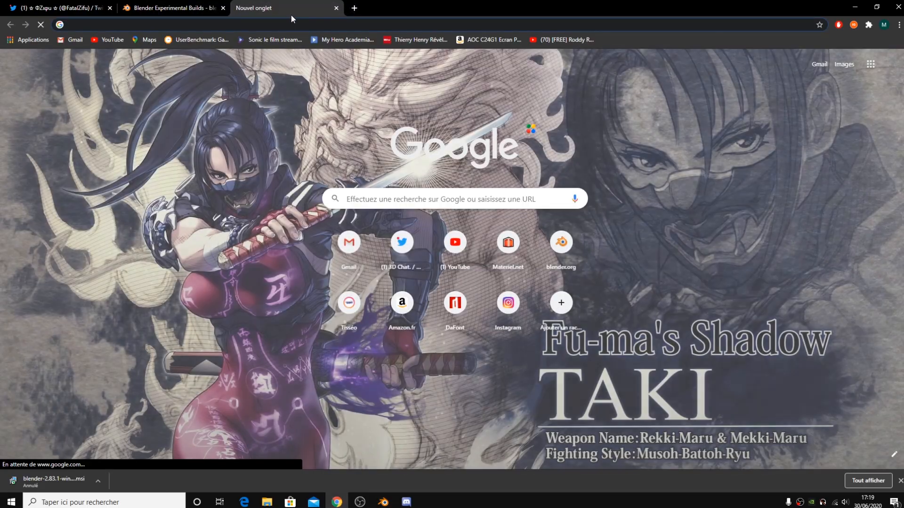
text(hdri)
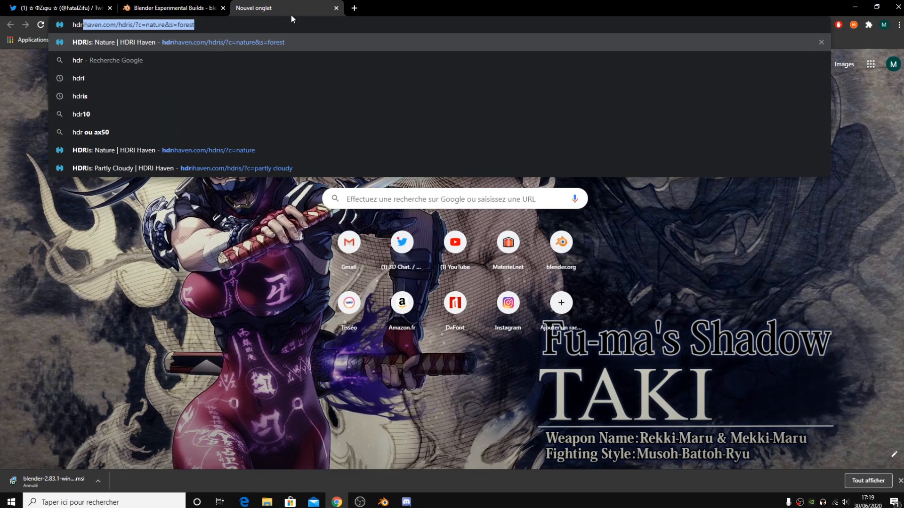
text(s)
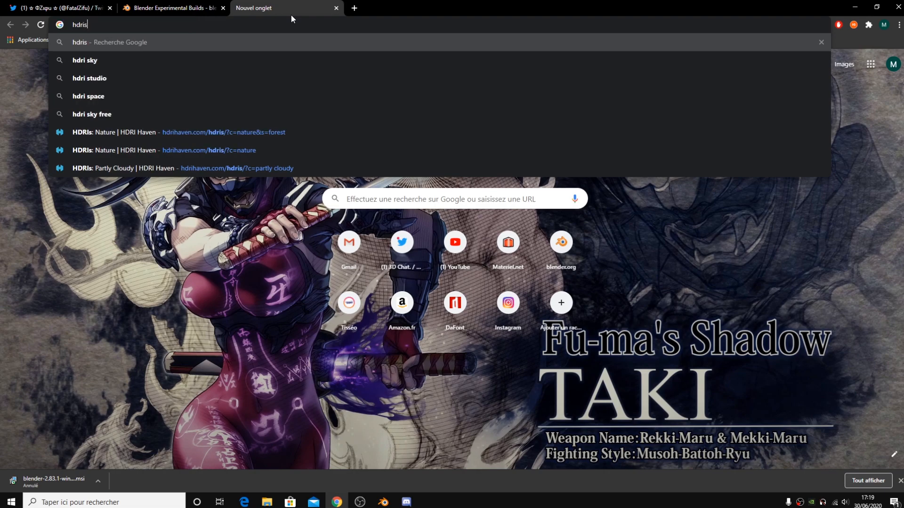
key(Return)
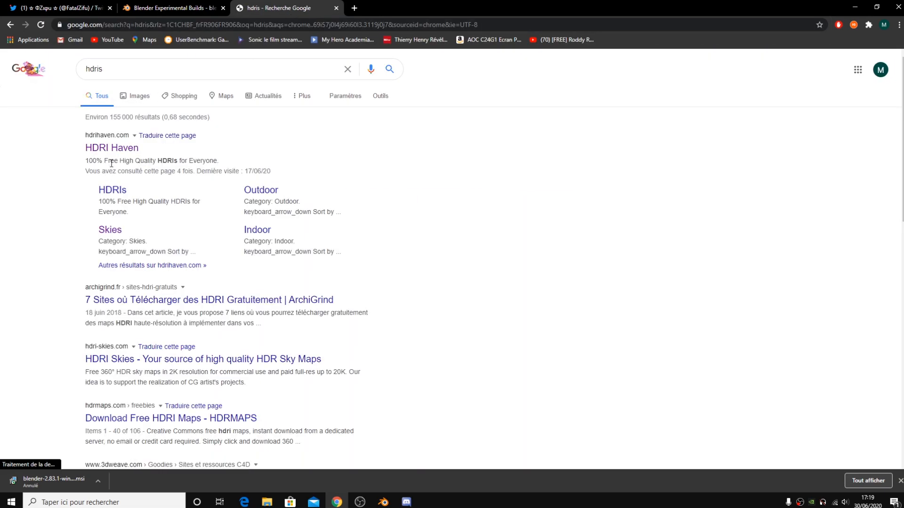
click(115, 149)
Browse HDRI Haven's complete HDRI library and its categories for an environment map.
scroll(410, 335, down, 2)
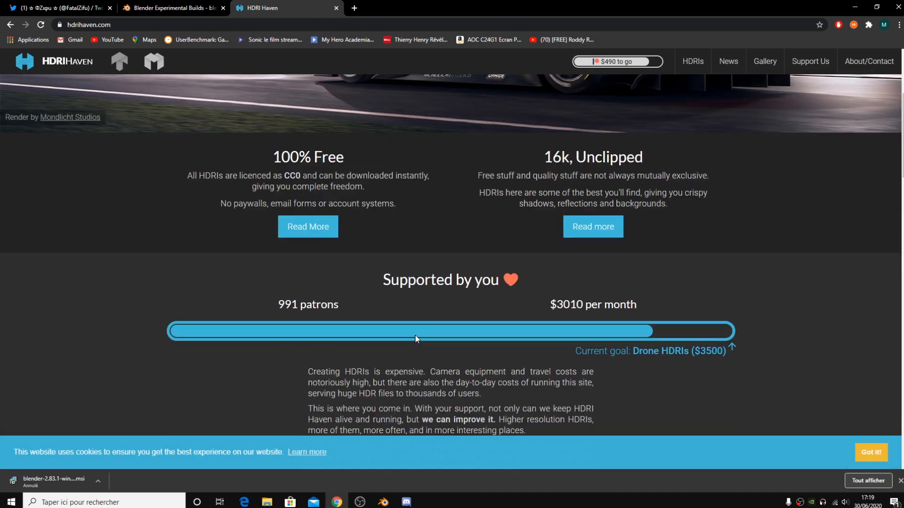
scroll(455, 307, down, 3)
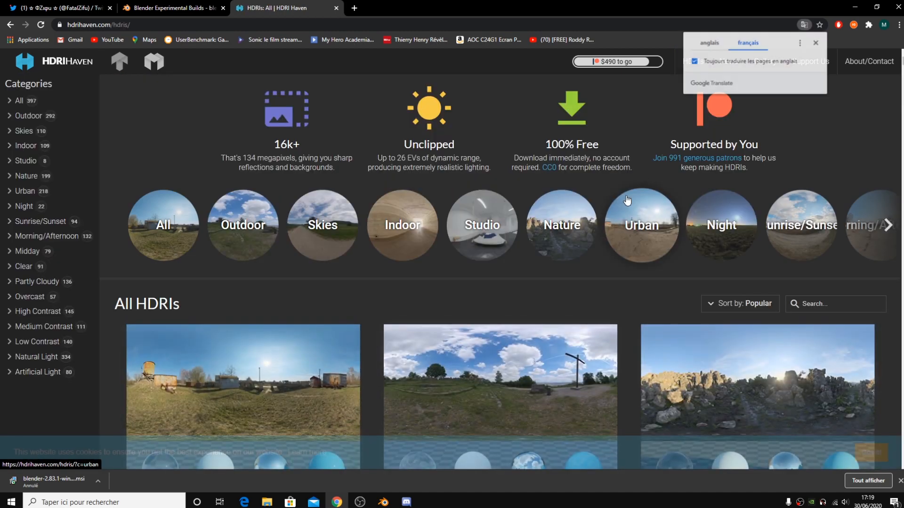
scroll(628, 199, down, 3)
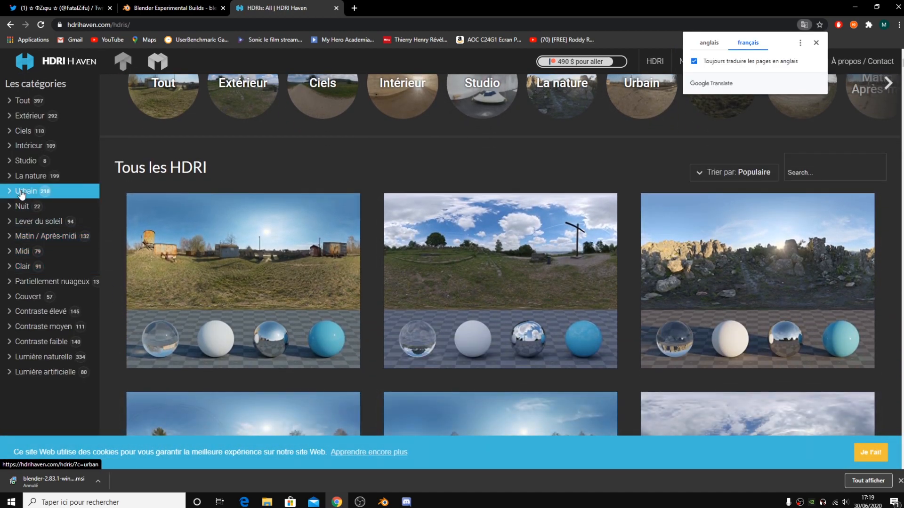
scroll(300, 286, down, 3)
scroll(300, 286, down, 6)
scroll(272, 284, up, 6)
click(25, 106)
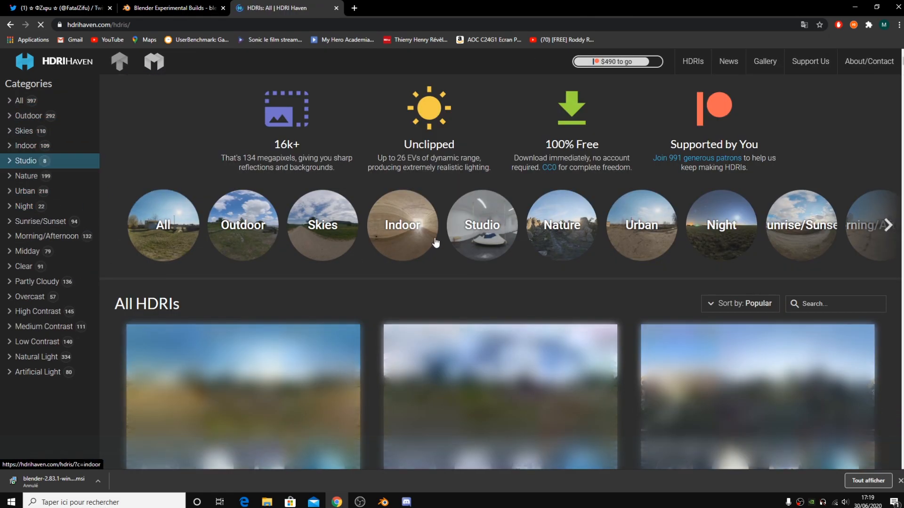
scroll(444, 273, down, 10)
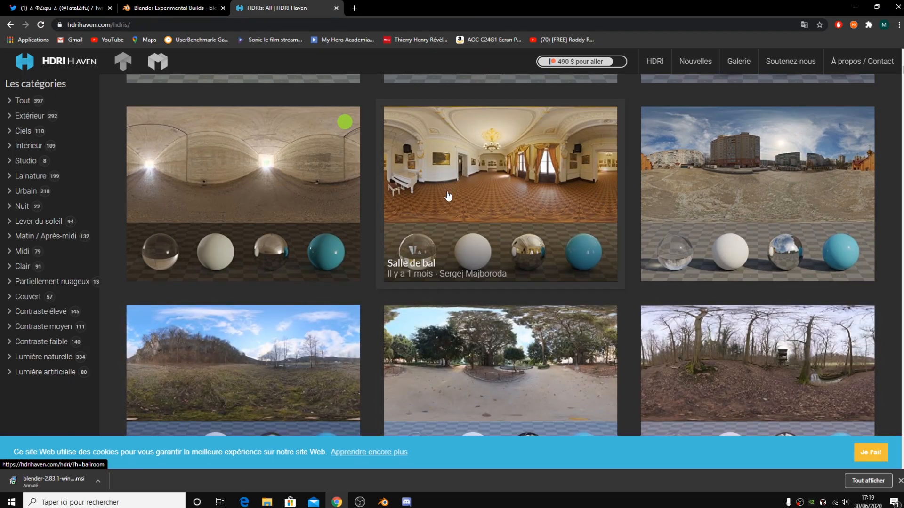
Open the Ballroom HDRI page and examine its preview and available download resolutions.
click(436, 285)
scroll(432, 330, down, 10)
scroll(376, 292, up, 4)
scroll(350, 268, up, 3)
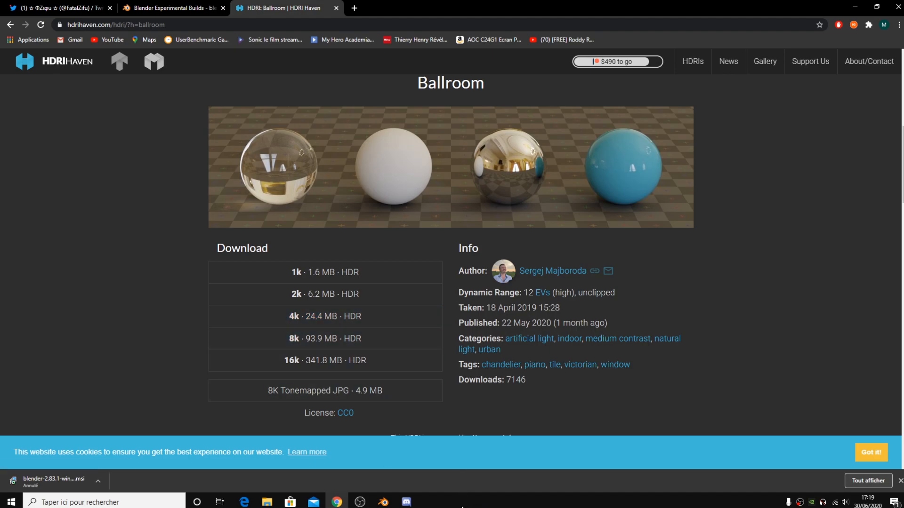
mouse_move(364, 502)
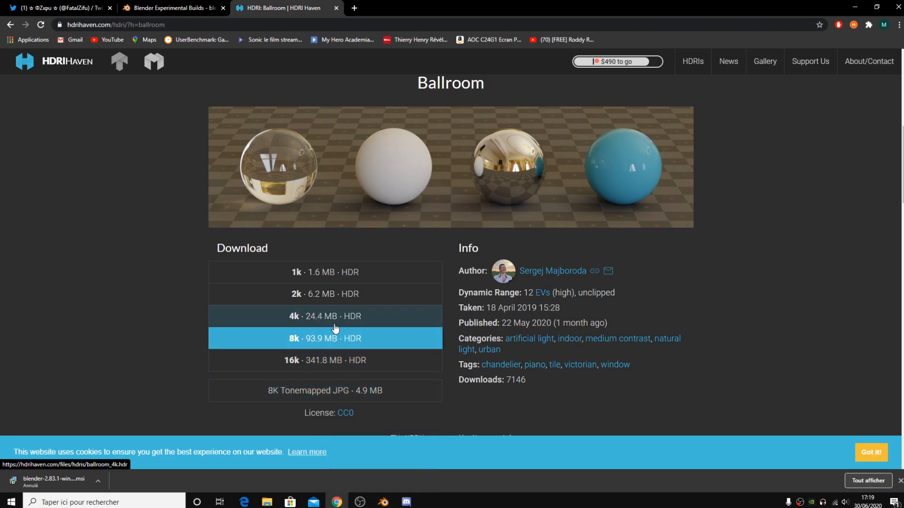
Switch back to Blender, set the node editor's shader type to Object and return to the Layout workspace.
click(381, 503)
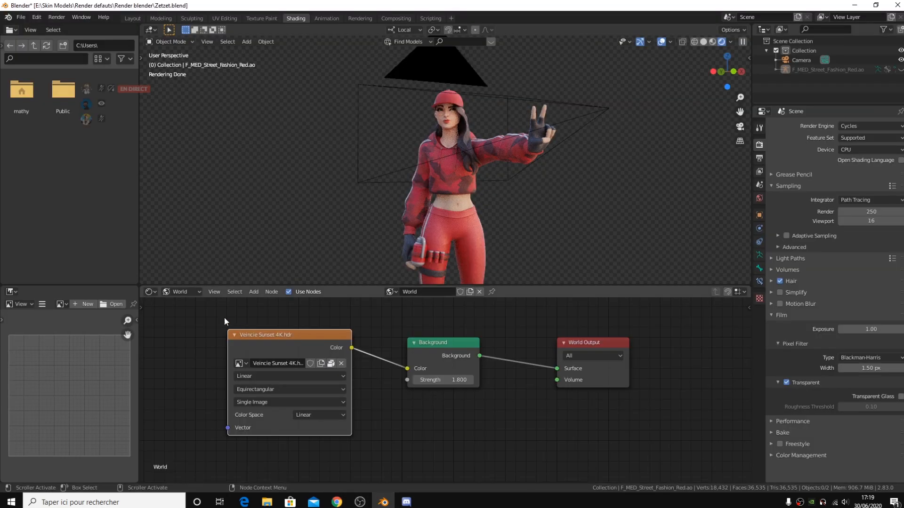
scroll(371, 358, up, 3)
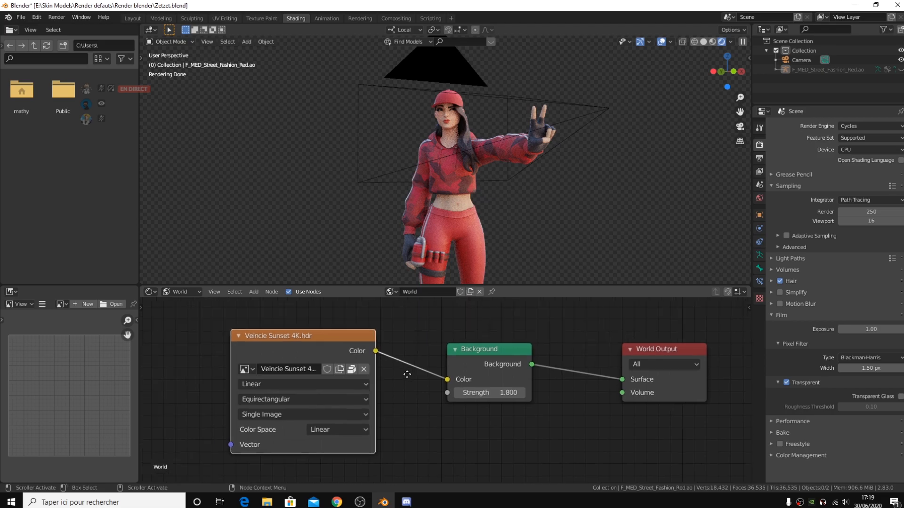
middle_drag(339, 347, 322, 349)
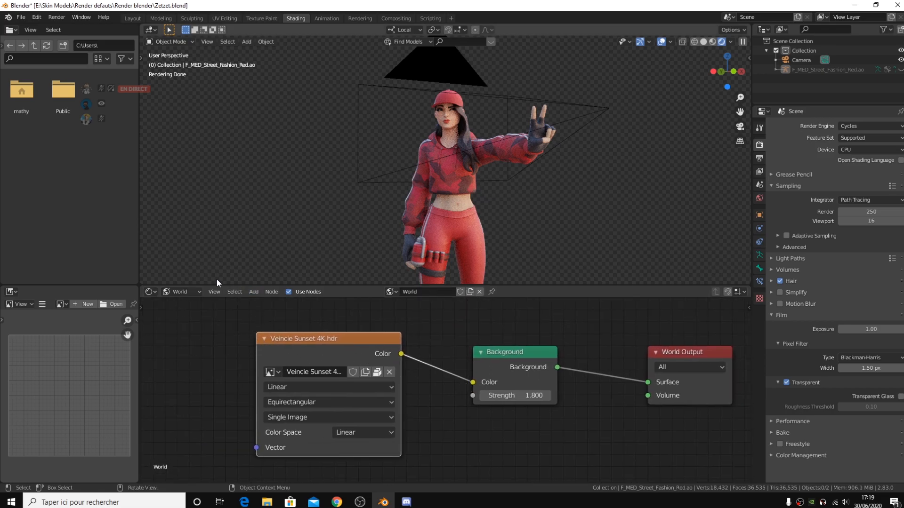
click(193, 292)
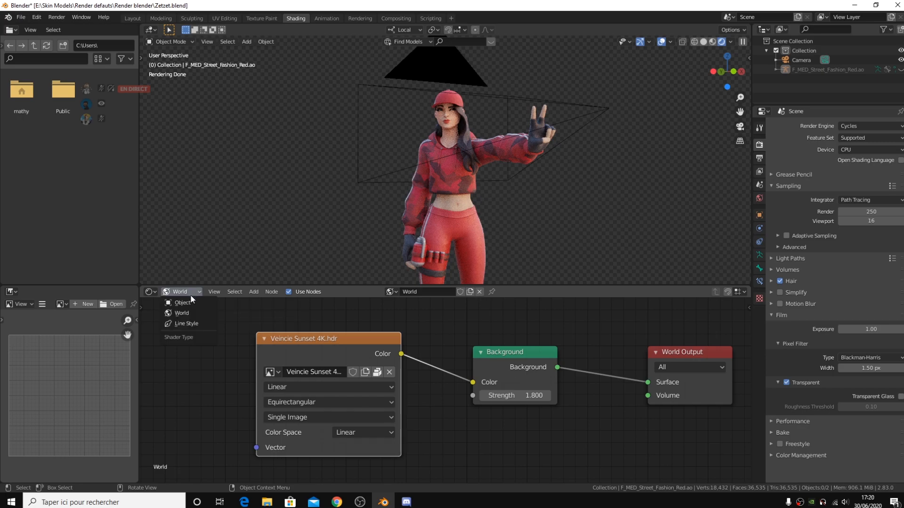
click(189, 300)
click(132, 18)
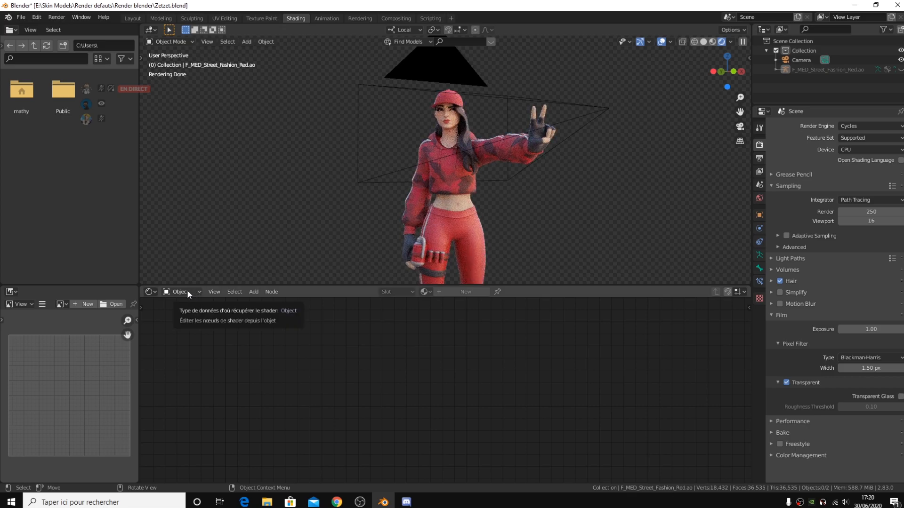
Show the World shader nodes and delete the existing Veincie Sunset 4K.hdr texture node.
click(188, 292)
click(186, 314)
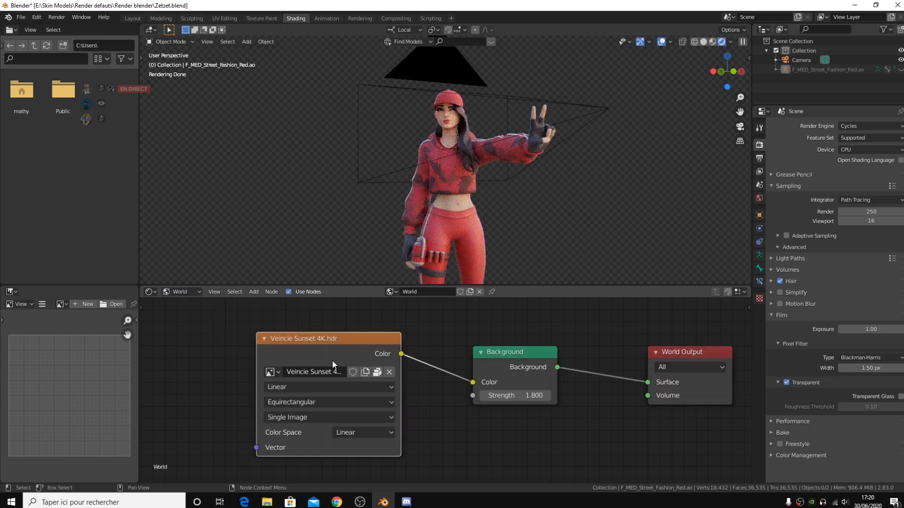
right_click(325, 348)
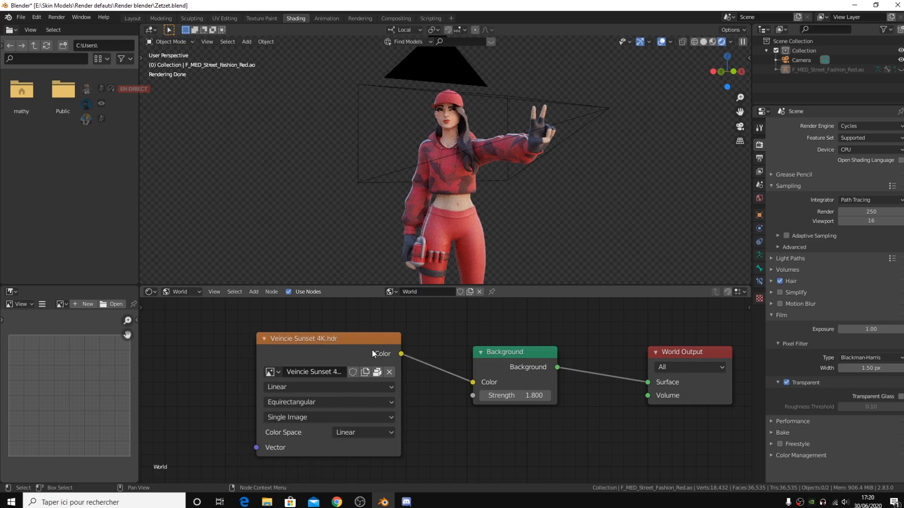
right_click(372, 350)
click(324, 370)
Add an Environment Texture node to the World shader and connect its Color output to the Background node's Color.
click(253, 292)
click(258, 304)
text(environment)
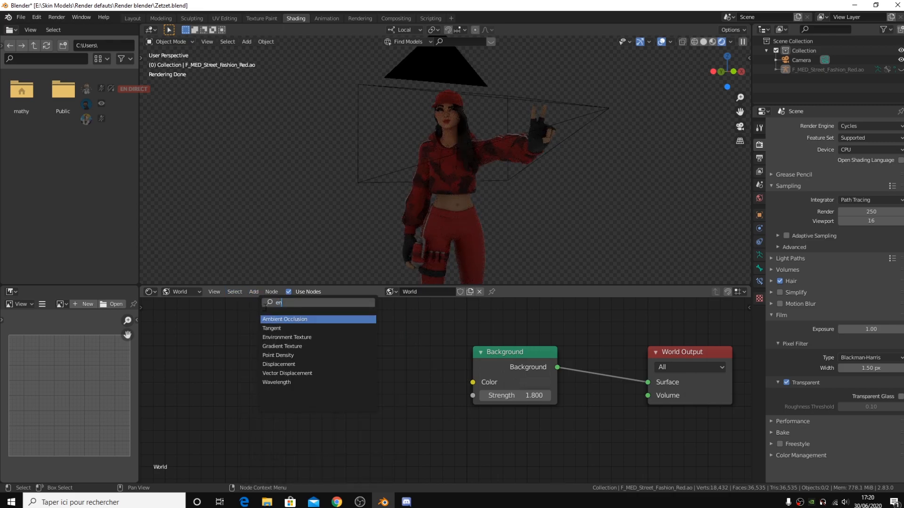
key(Return)
click(279, 352)
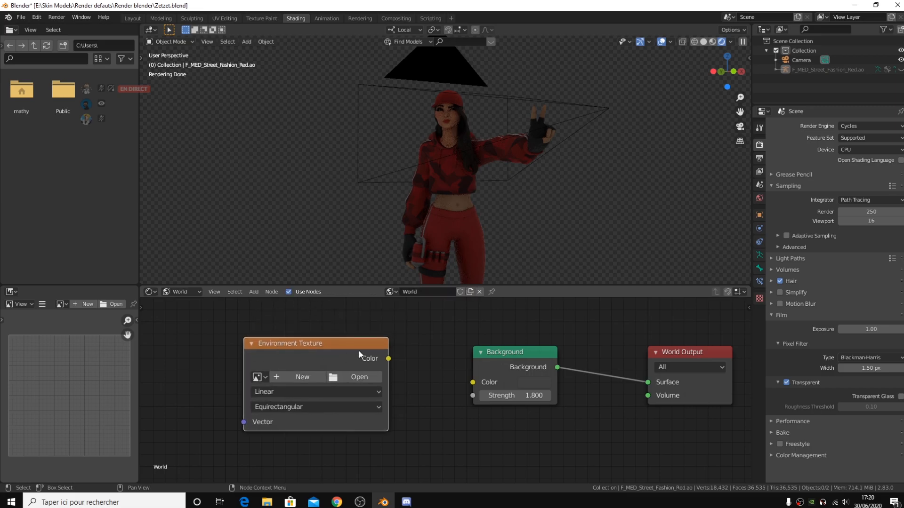
drag(389, 358, 470, 387)
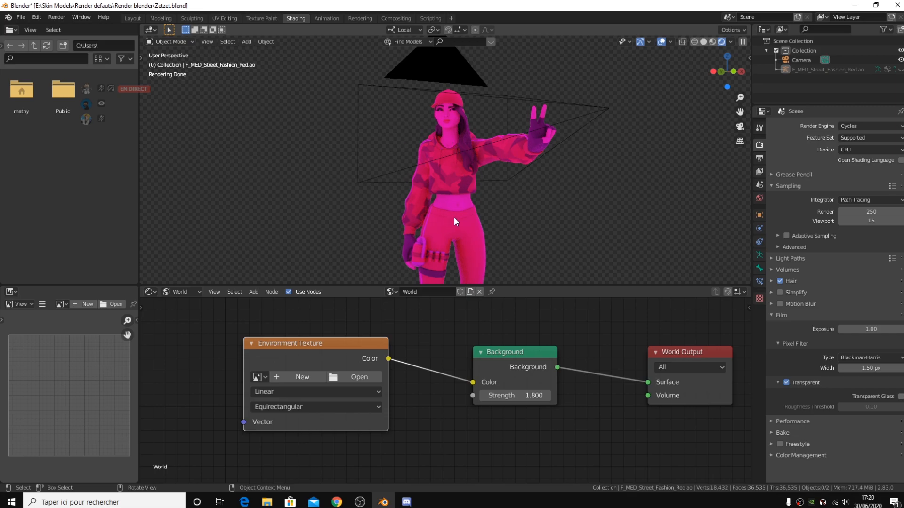
Load spiaggia_di_mondello_4k.hdr from the Downloads folder into the Environment Texture node.
click(349, 377)
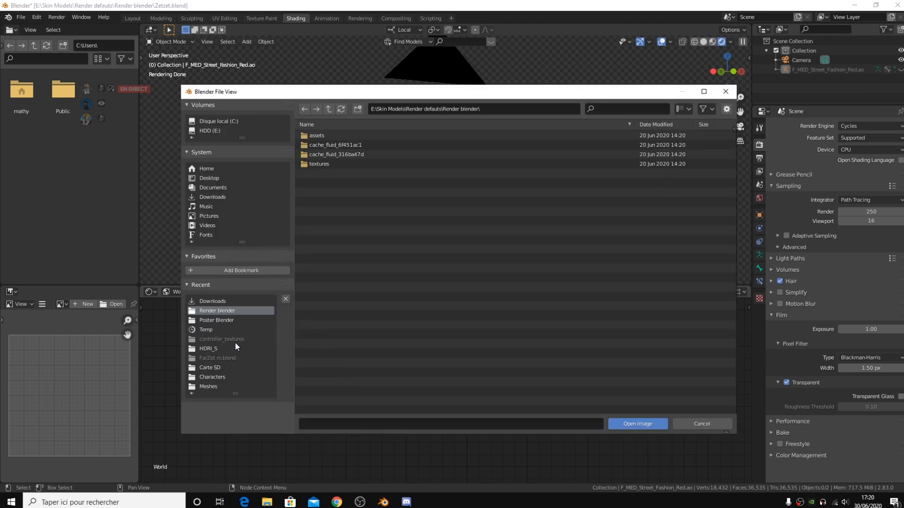
click(220, 349)
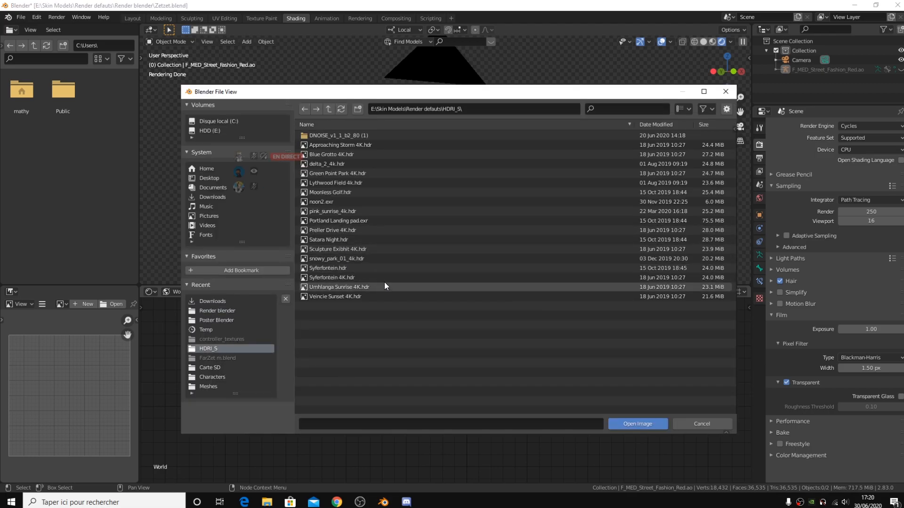
click(217, 198)
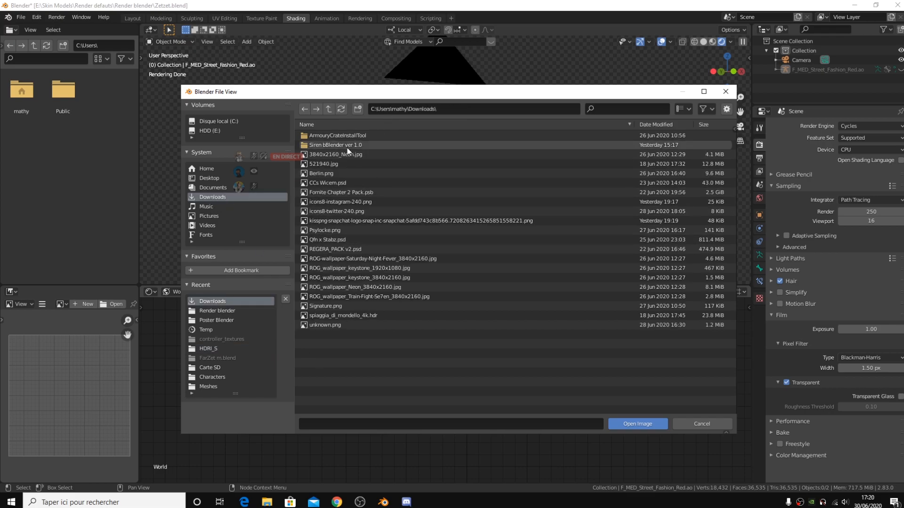
click(216, 349)
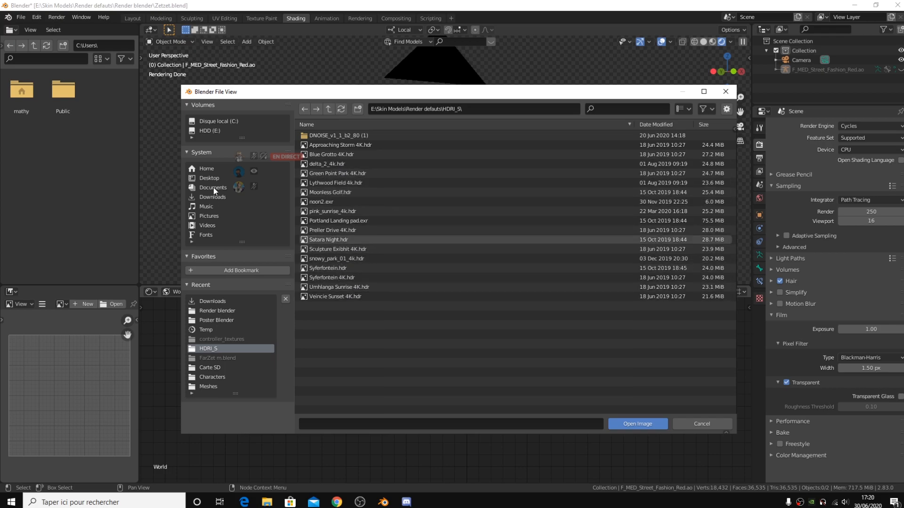
click(224, 199)
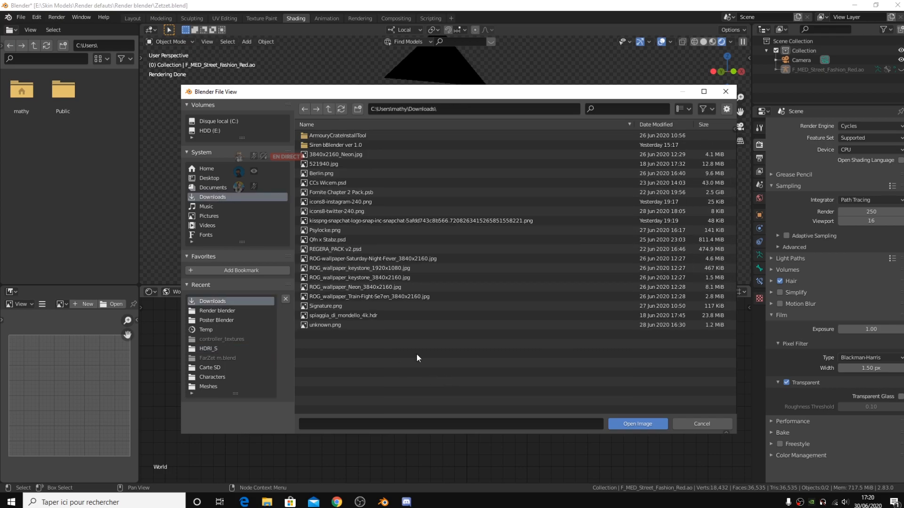
click(352, 317)
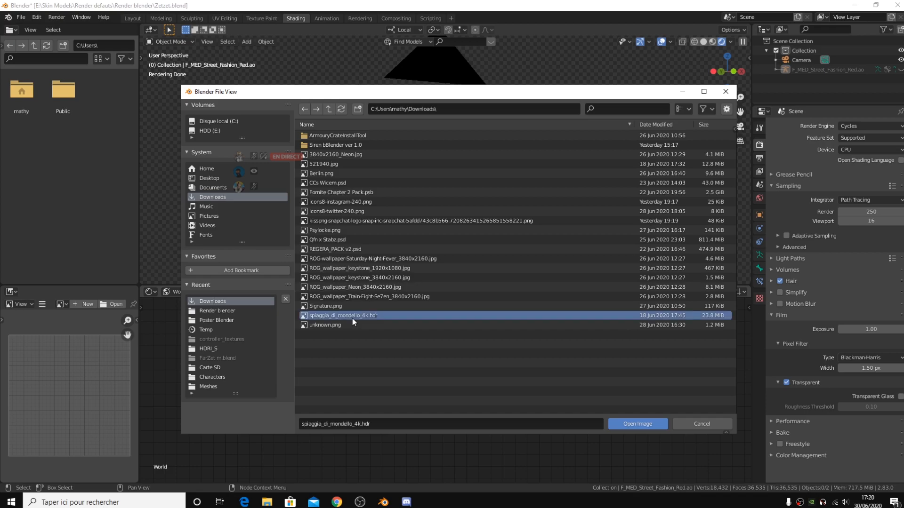
click(612, 426)
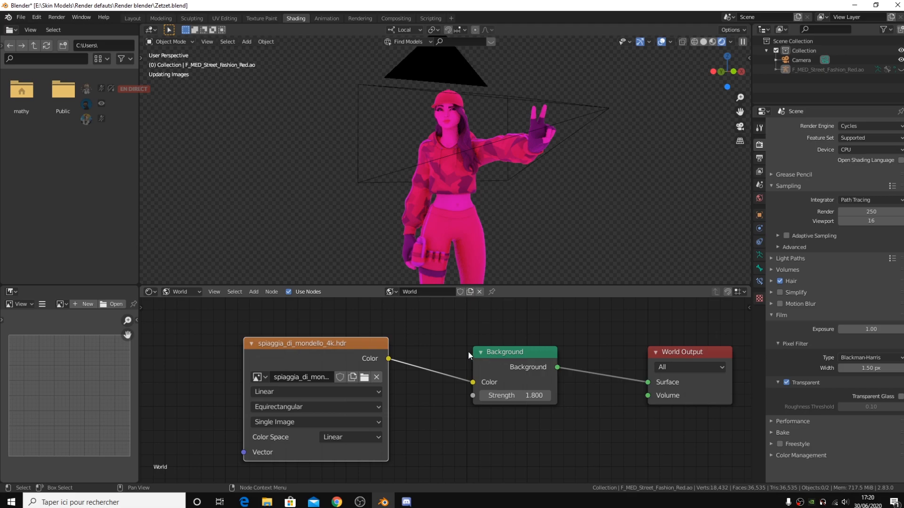
Check the new HDRI lighting through the camera, using rendered shading in the Layout workspace.
middle_drag(572, 322, 525, 327)
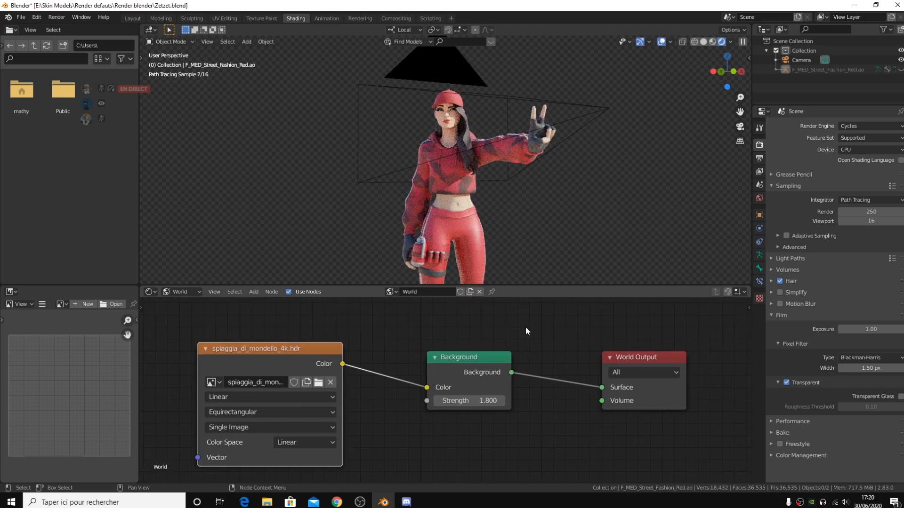
click(740, 127)
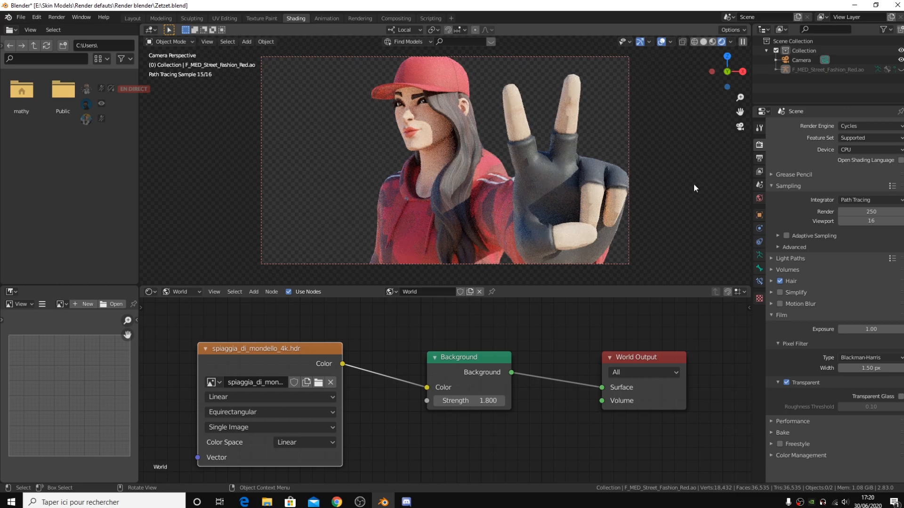
click(125, 17)
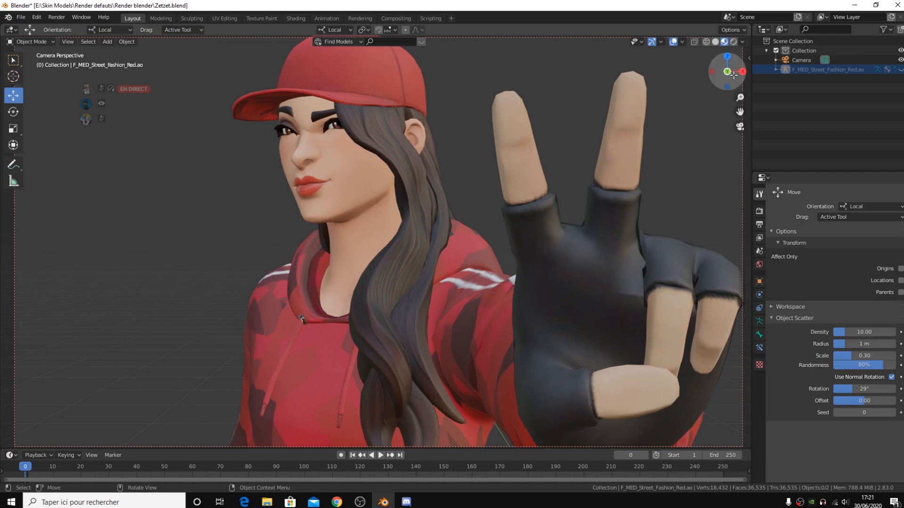
click(733, 42)
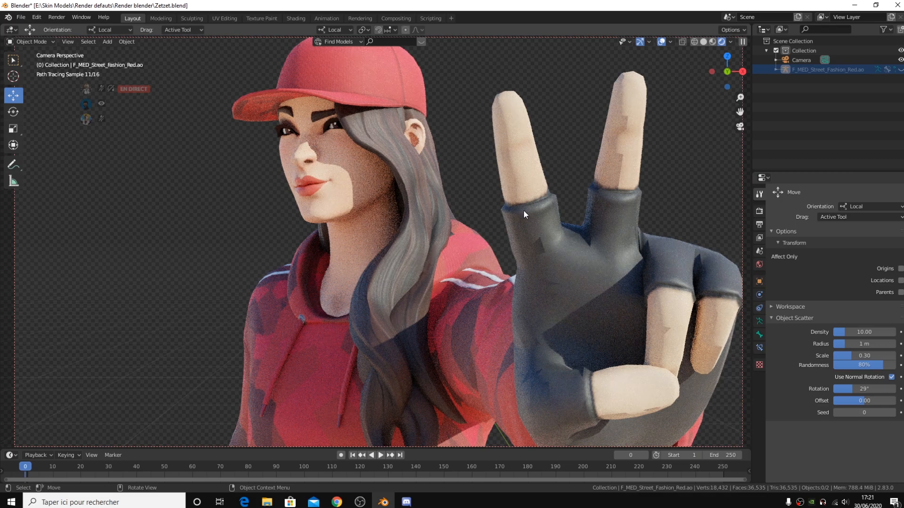
click(740, 127)
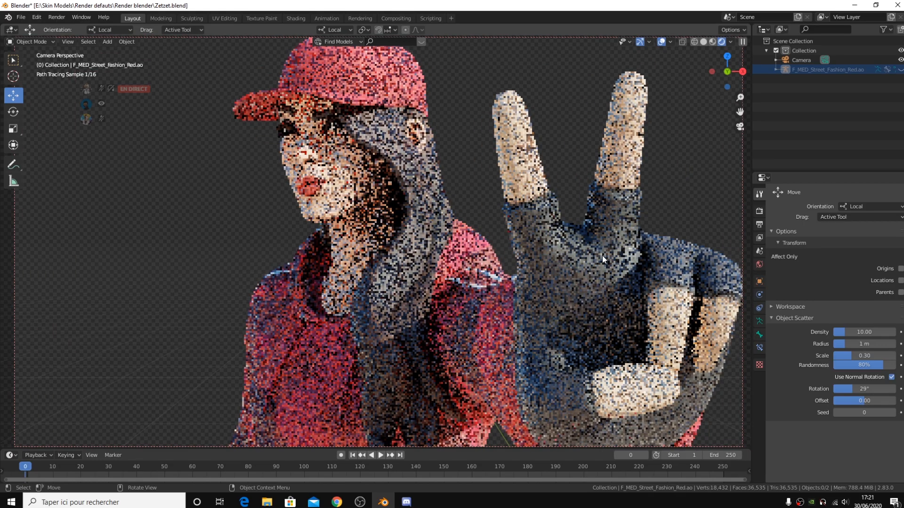
click(613, 211)
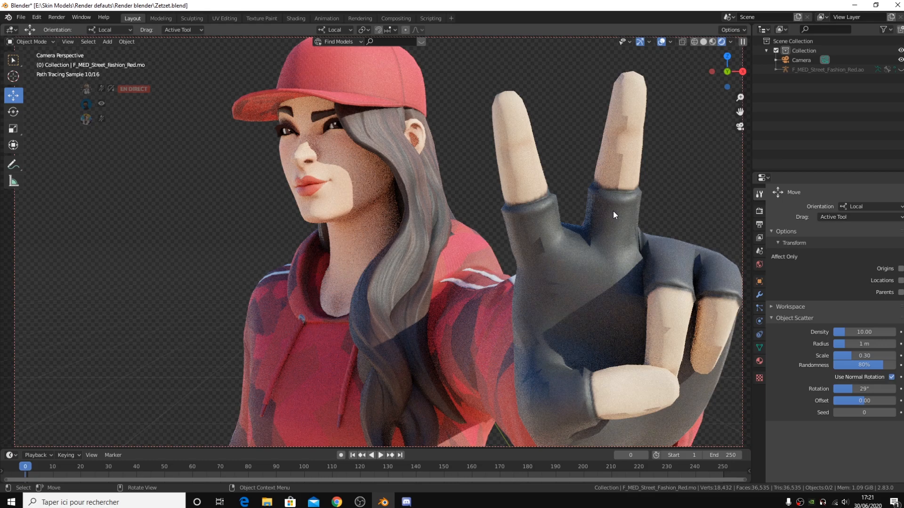
Select the Camera and enable Depth of Field in its camera settings.
click(802, 60)
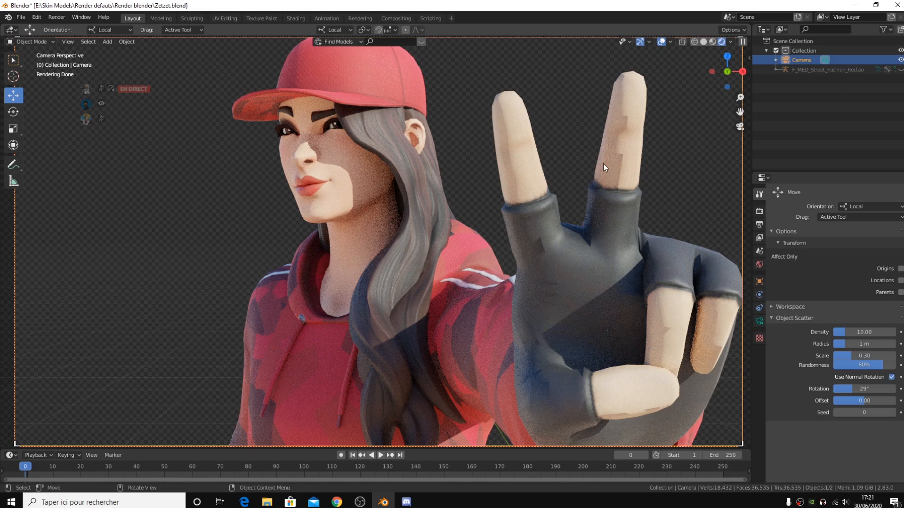
click(759, 322)
click(780, 358)
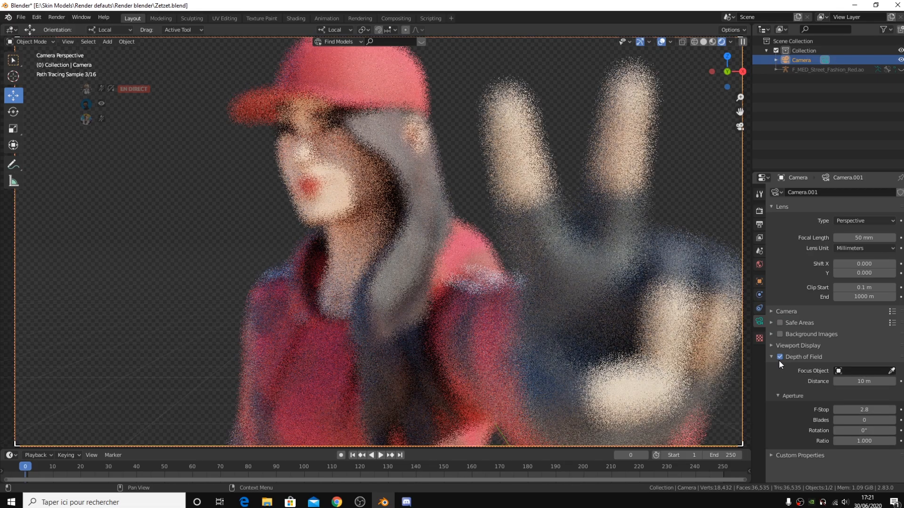
Try depth-of-field focus distances from 0.84 m to 122 m, and reset the distance to its default.
drag(861, 381, 872, 381)
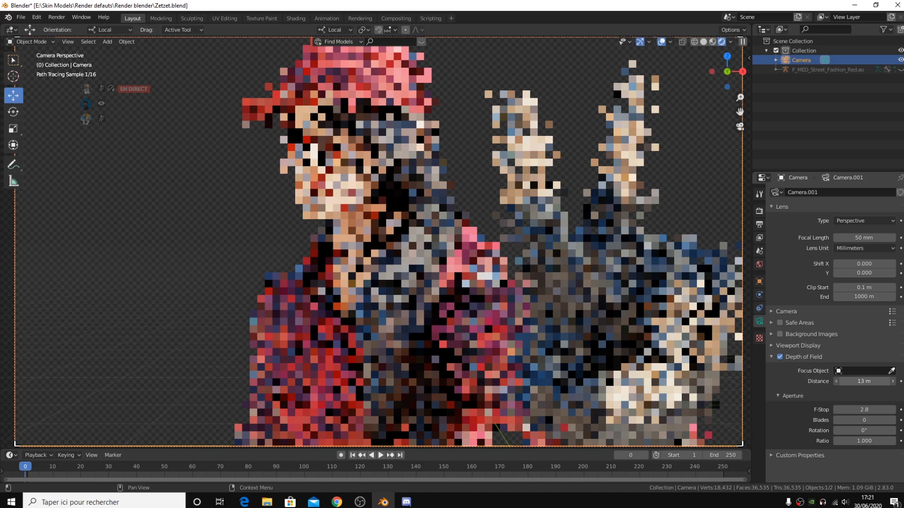
drag(872, 381, 832, 381)
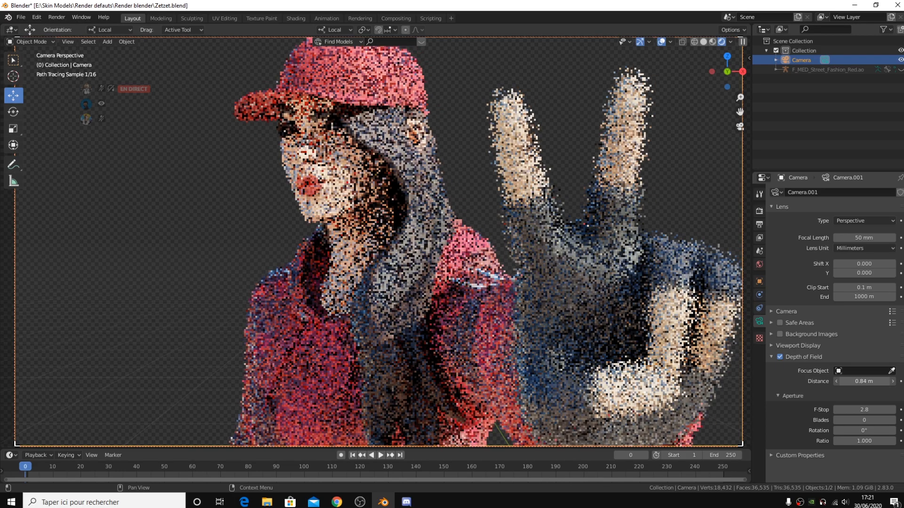
drag(832, 381, 901, 402)
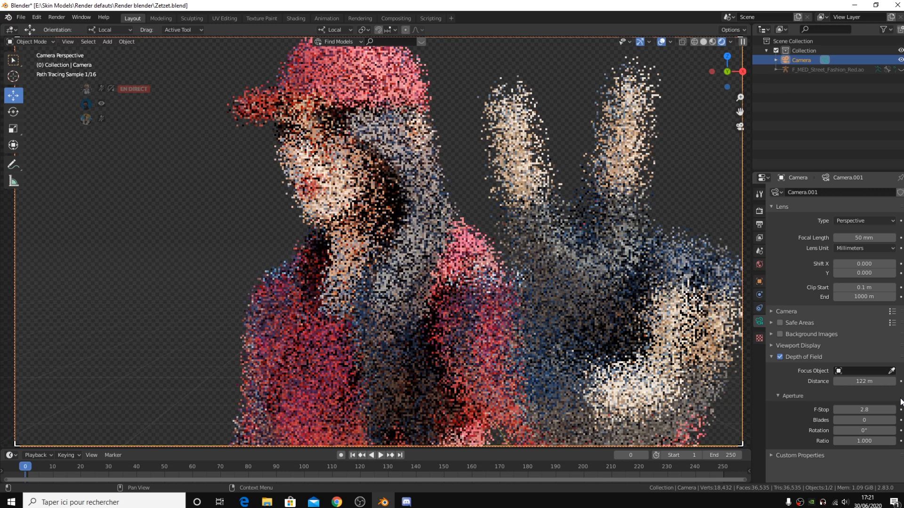
key(BackSpace)
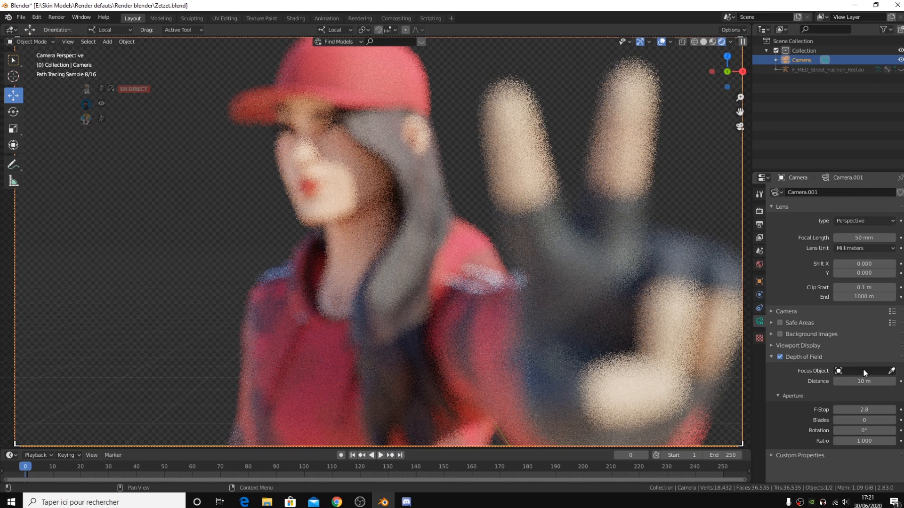
Pick the character mesh as the camera's focus object and set the aperture F-Stop to 6.9.
key(e)
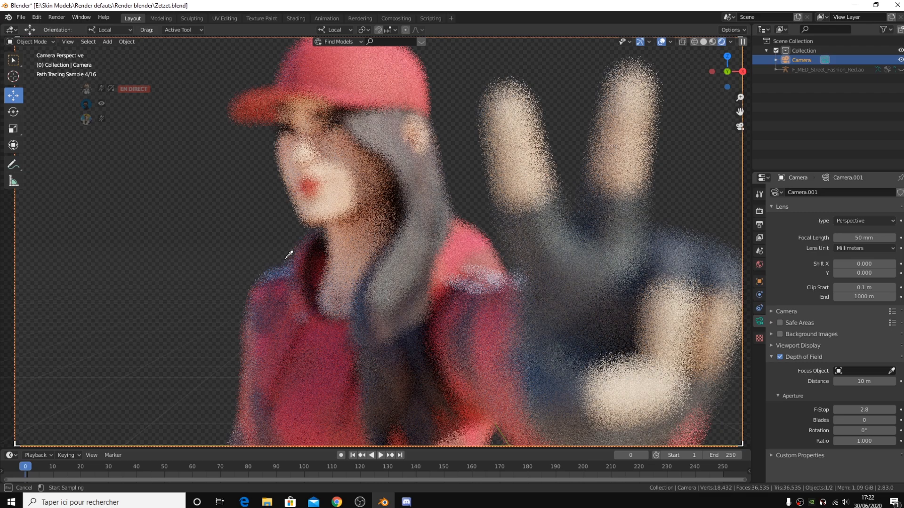
click(286, 258)
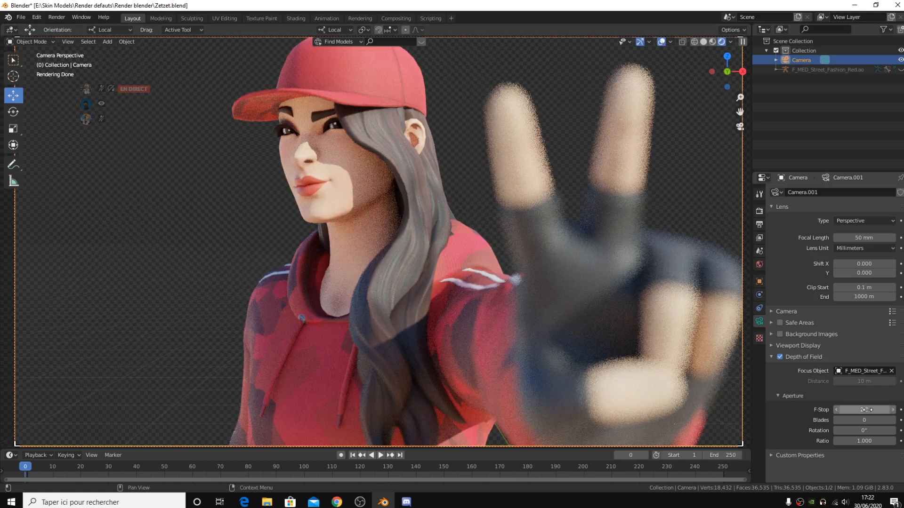
drag(864, 410, 901, 410)
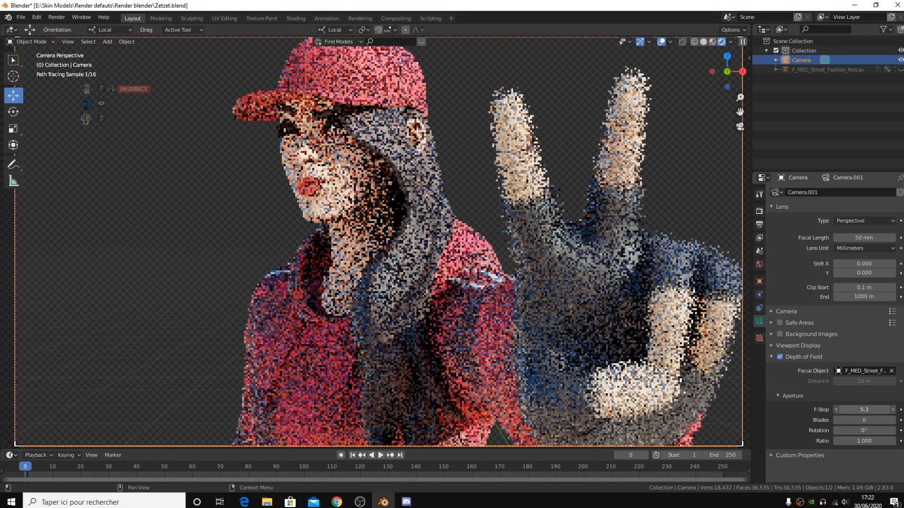
drag(864, 409, 887, 410)
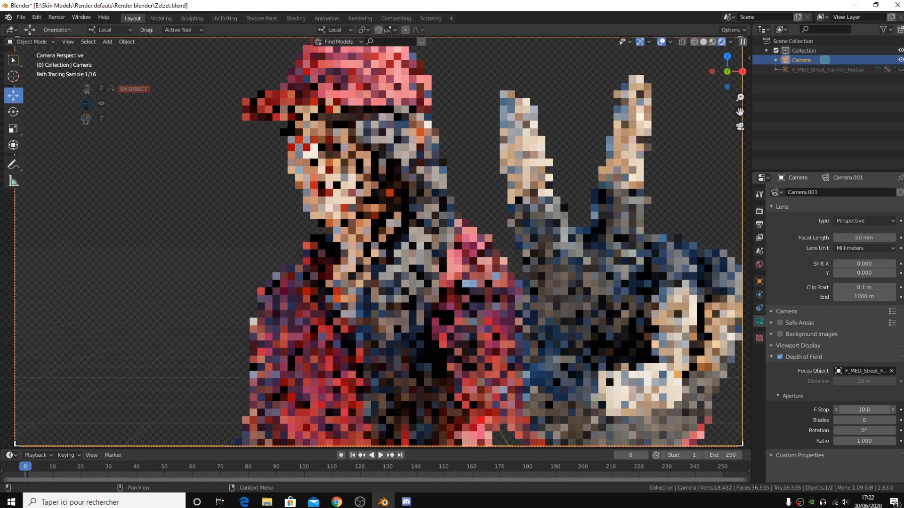
drag(886, 409, 866, 412)
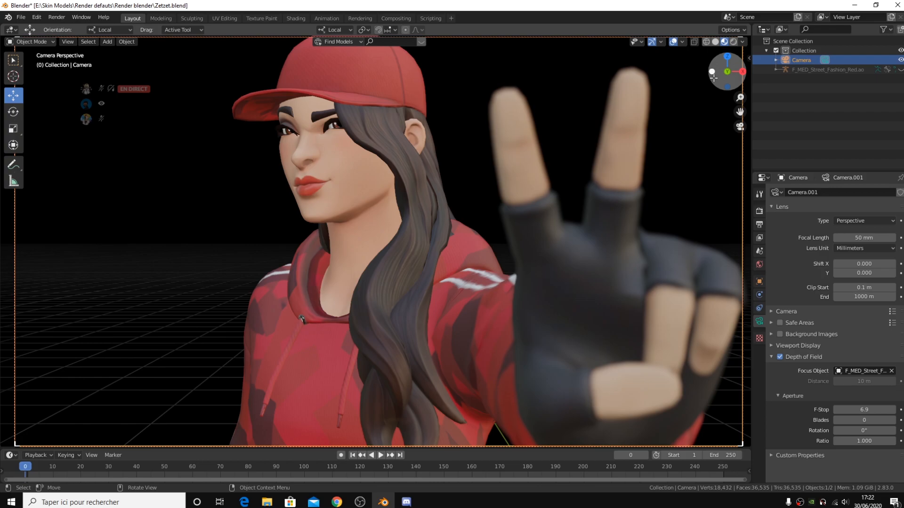
Leave the camera view and set the Cycles render devices to OptiX in the System preferences.
click(740, 127)
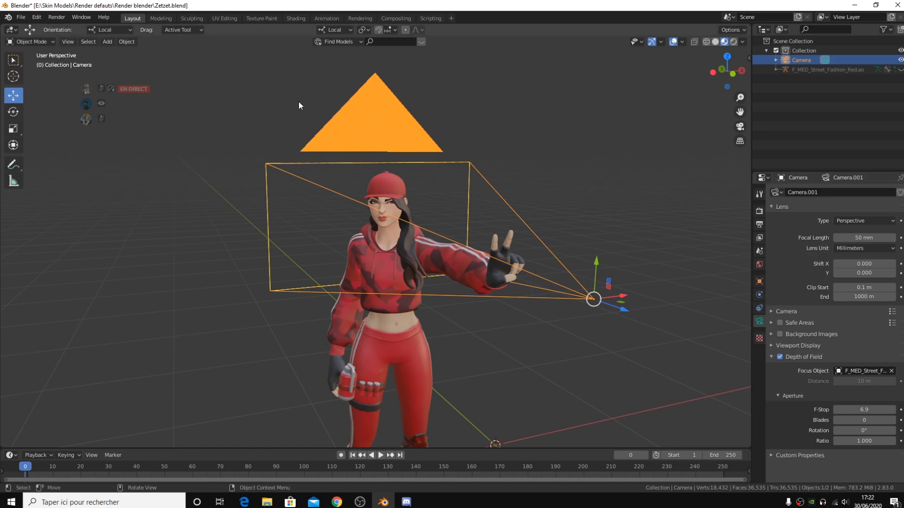
click(25, 18)
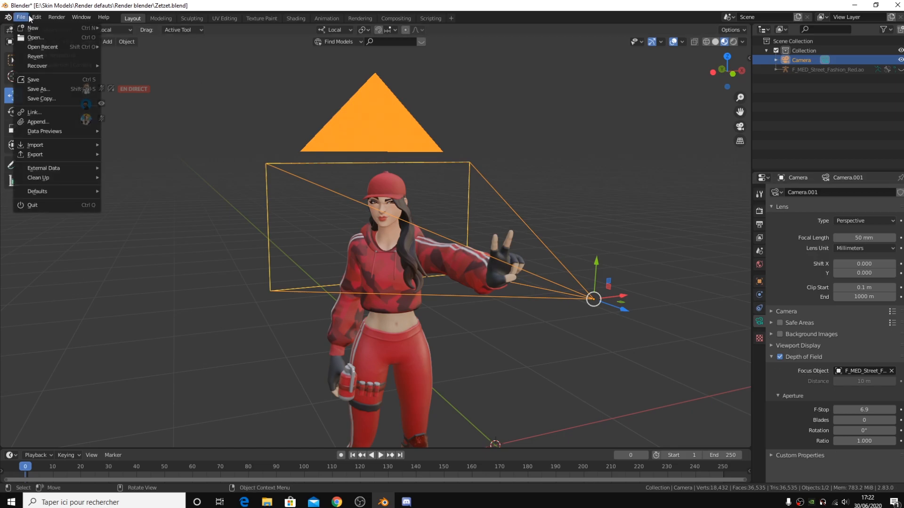
mouse_move(36, 17)
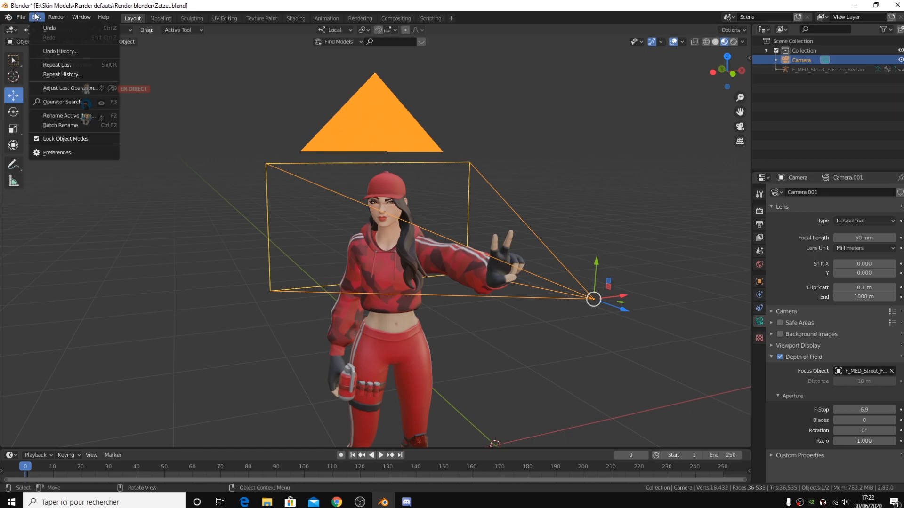
click(59, 152)
drag(96, 37, 179, 32)
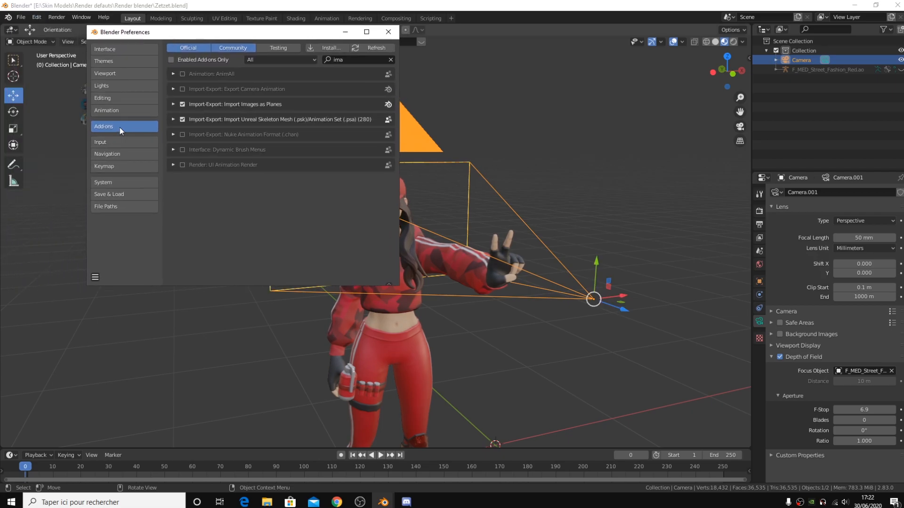
click(118, 180)
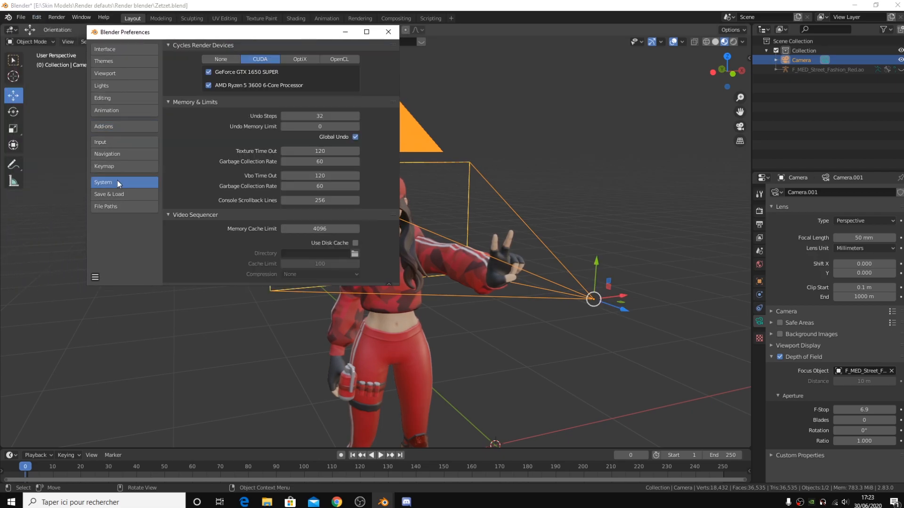
click(292, 59)
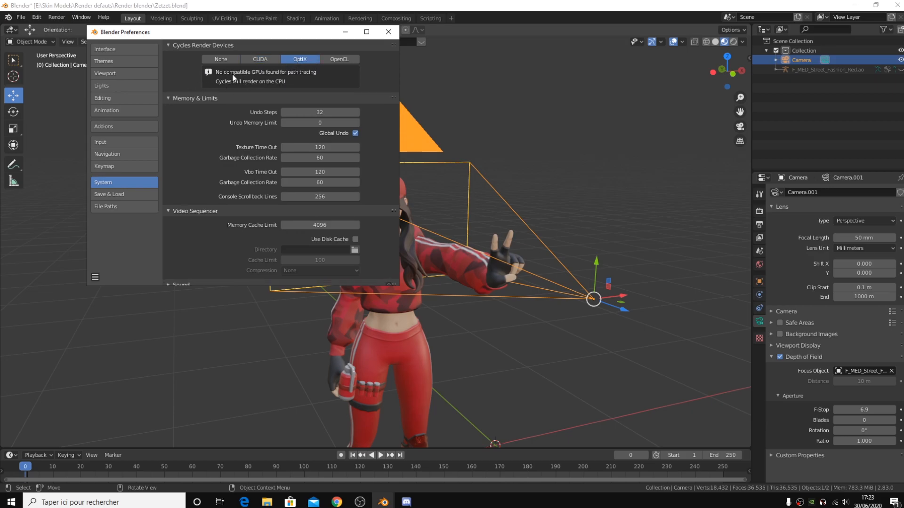
Close the preferences and save the scene under the new file name ZetFar Test.blend.
drag(342, 37, 328, 44)
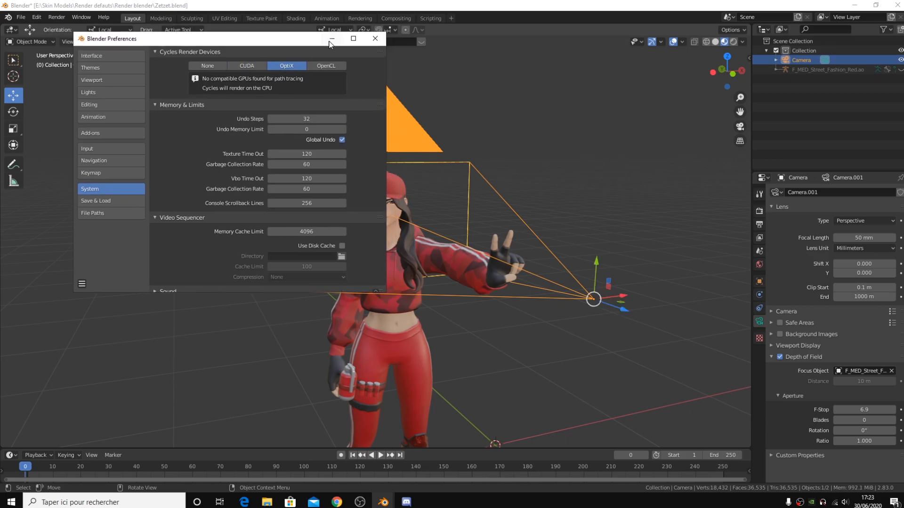
click(376, 39)
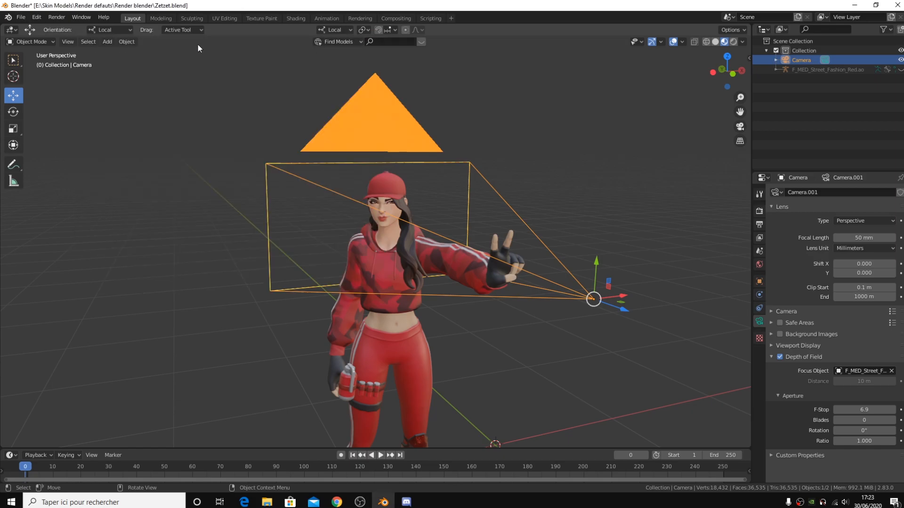
click(21, 17)
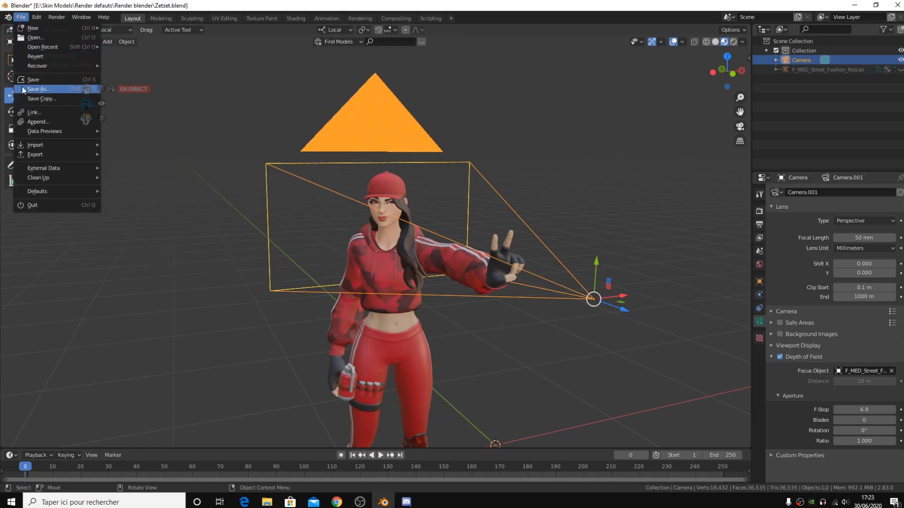
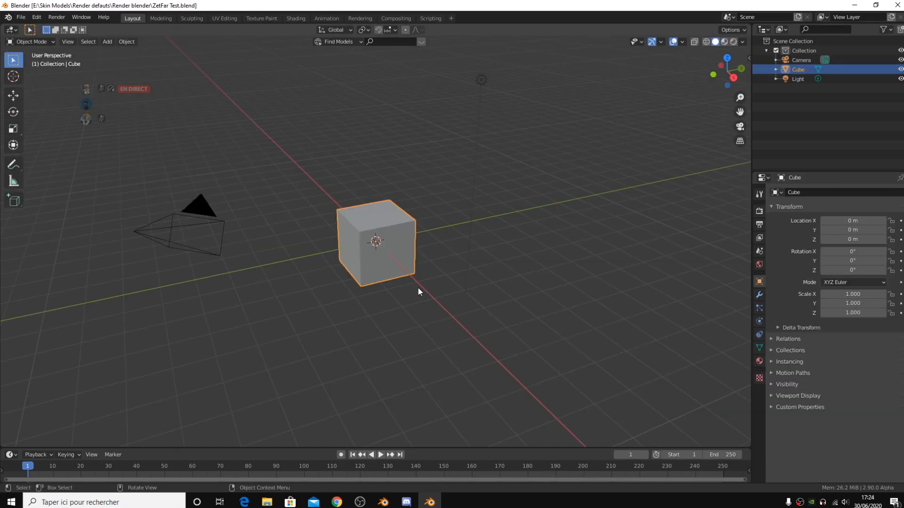
View the ZetFar Test scene through the camera and set the Cycles render device to GPU Compute.
middle_drag(576, 311, 728, 130)
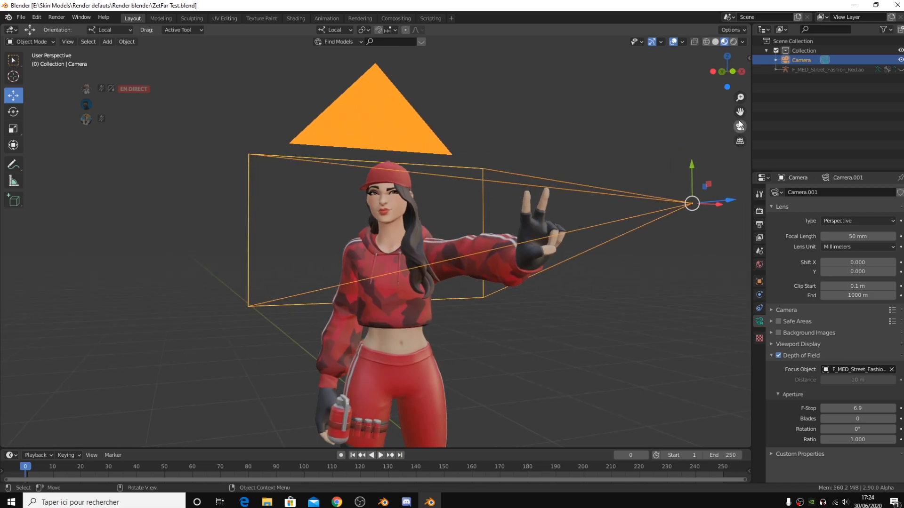
click(740, 126)
click(759, 211)
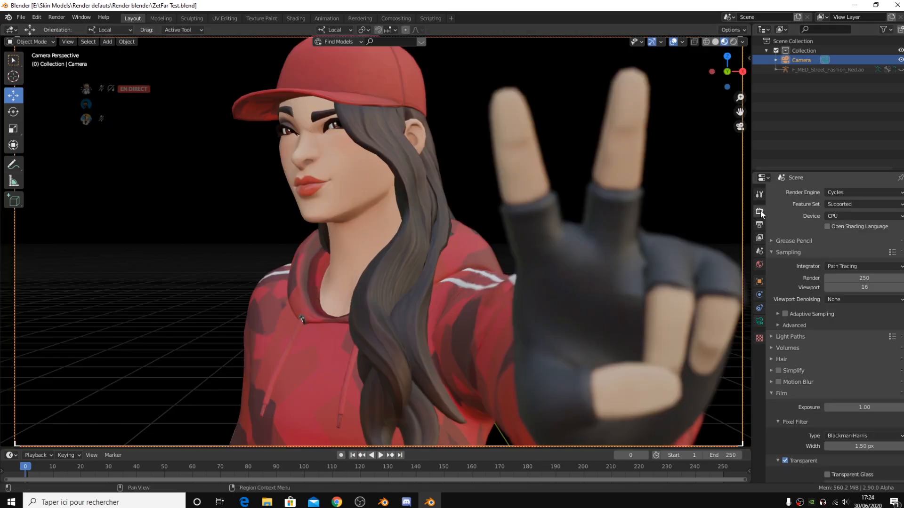
click(836, 218)
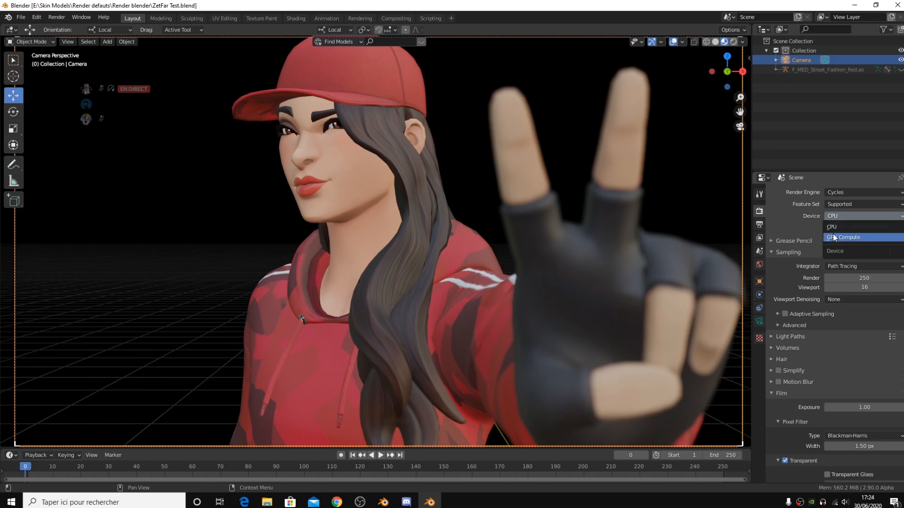
click(834, 236)
click(800, 231)
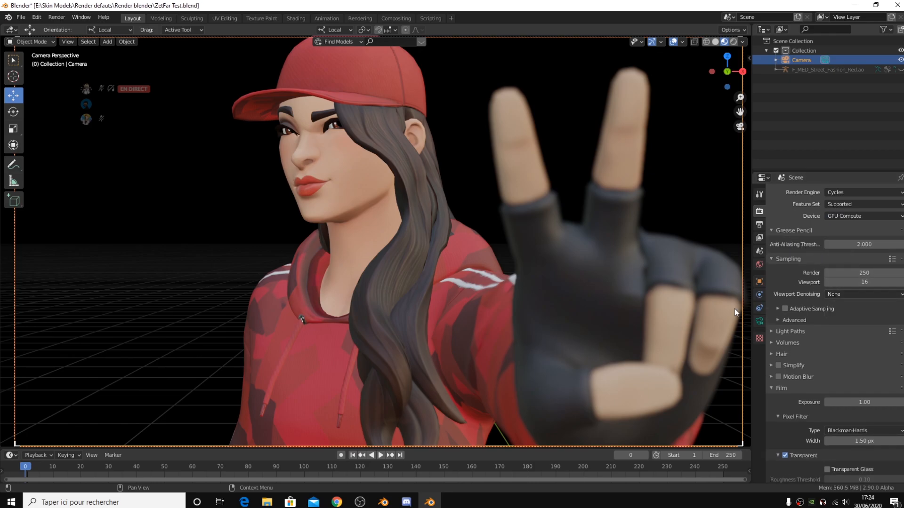
Check the CUDA devices in the System preferences, and set the Cycles render devices to OptiX with the GeForce GTX 1650 SUPER.
click(35, 18)
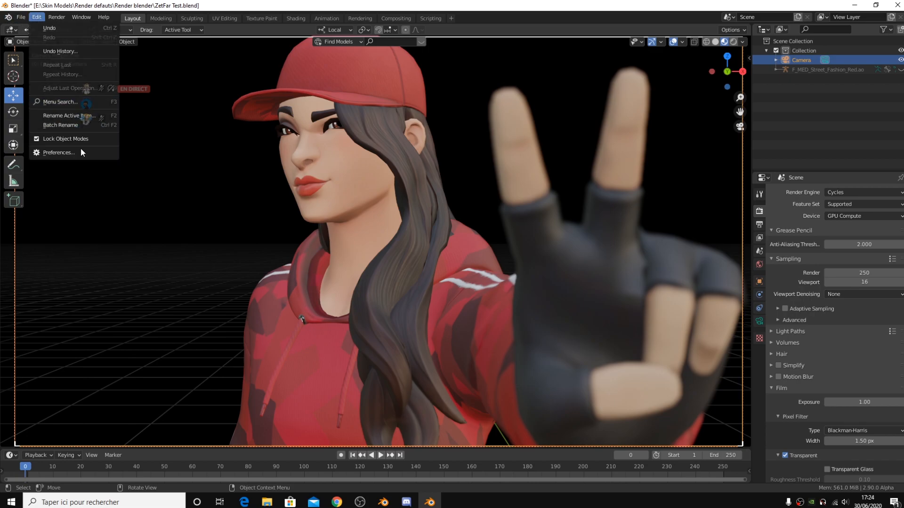
click(81, 152)
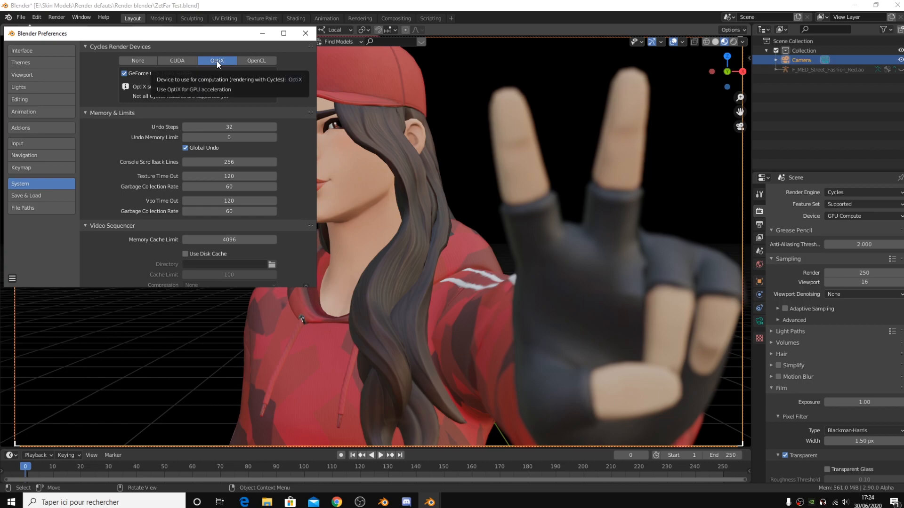
click(179, 60)
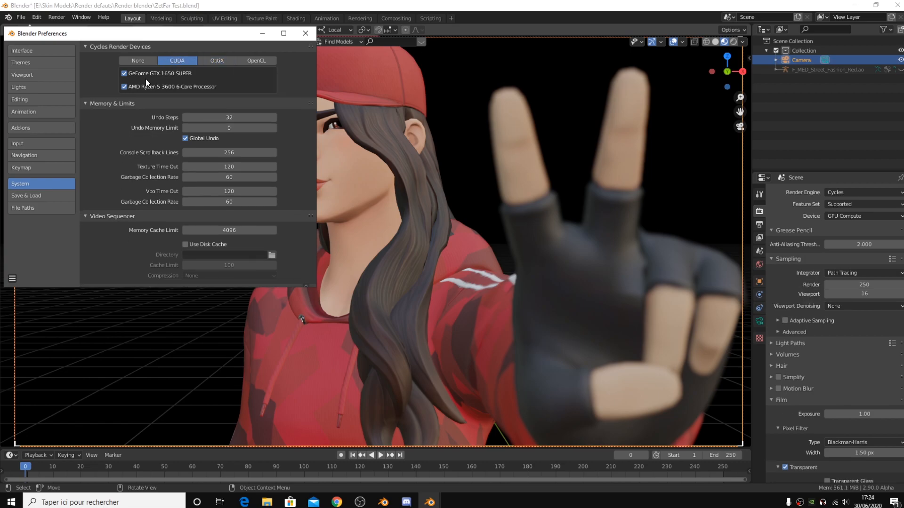
click(217, 60)
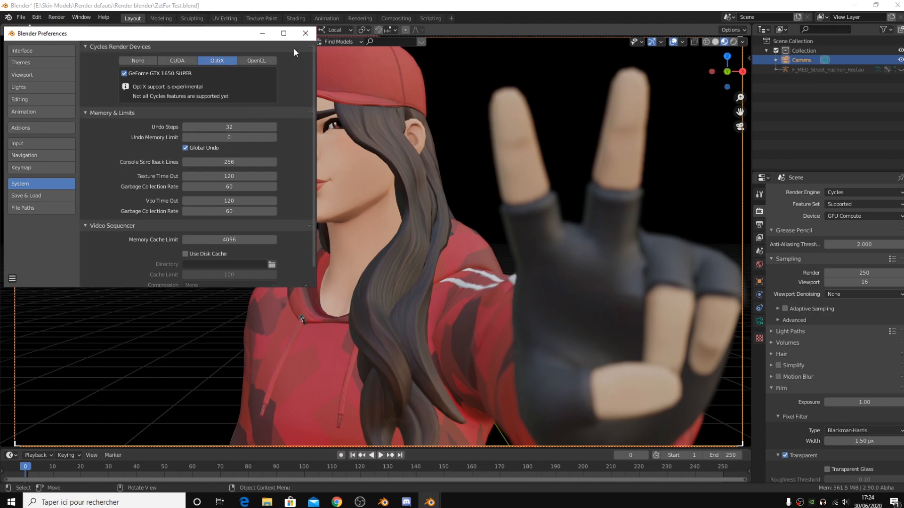
click(305, 33)
Set Viewport Denoising to OptiX AI-Accelerated and enable Adaptive Sampling.
click(843, 295)
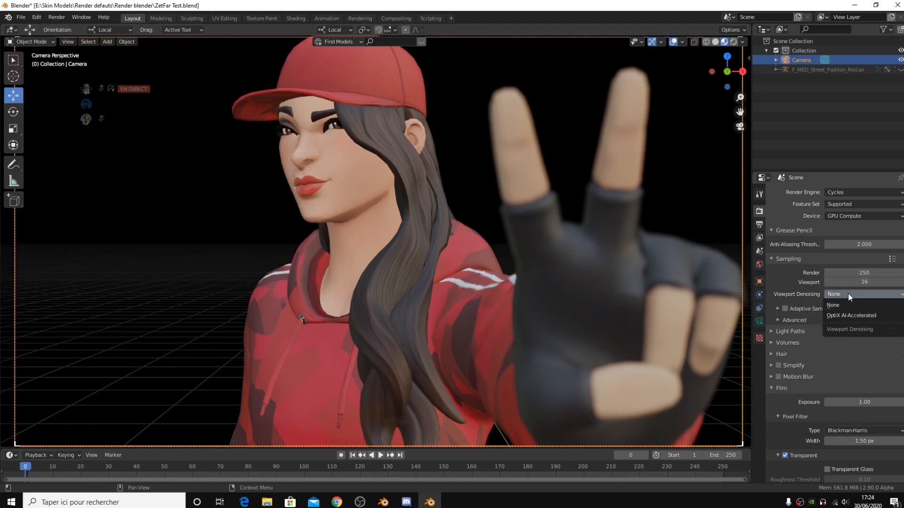
click(841, 320)
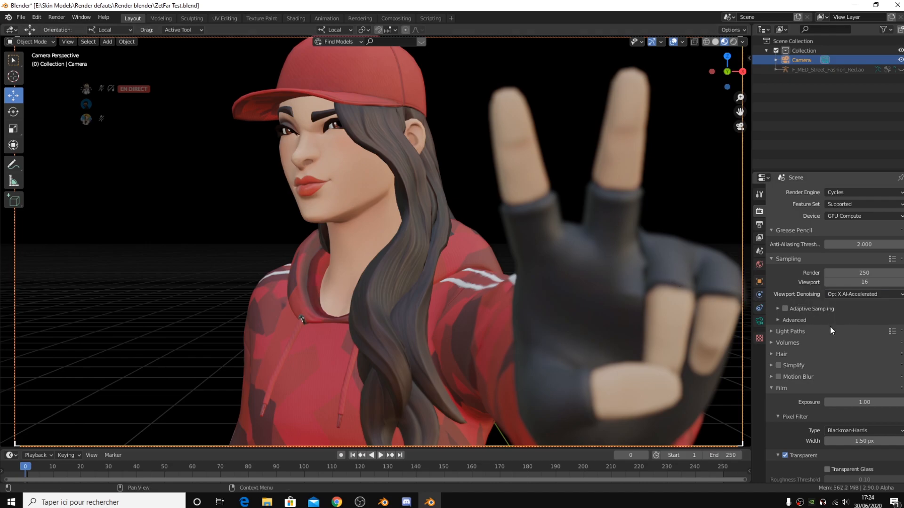
scroll(807, 318, down, 1)
click(779, 289)
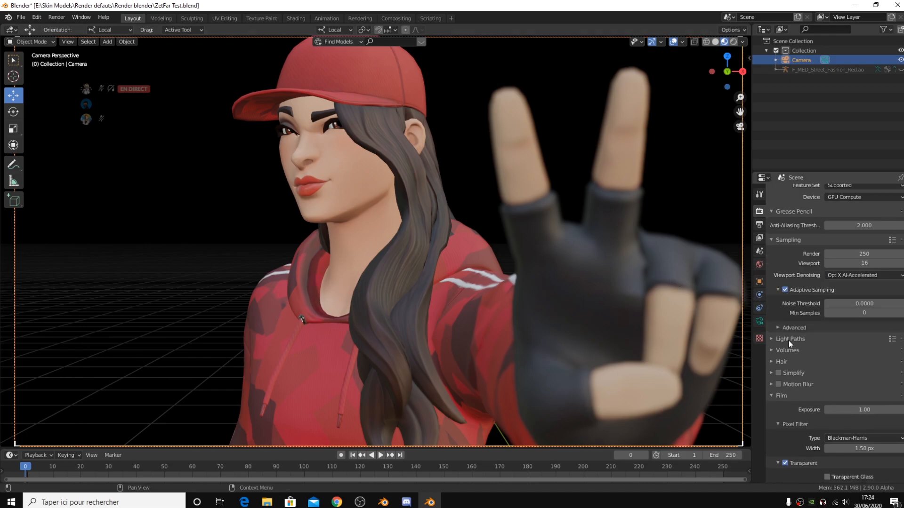
Enable Square Samples in the advanced sampling settings.
click(792, 327)
scroll(792, 327, down, 2)
click(829, 329)
scroll(828, 331, up, 3)
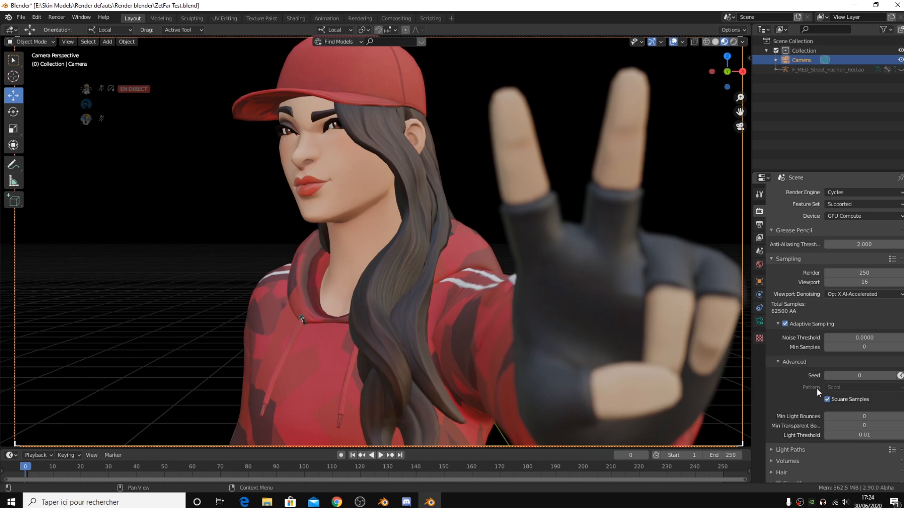
Set the samples to 35 for render and 0 for viewport, and toggle Square Samples off and on again.
drag(866, 283, 833, 273)
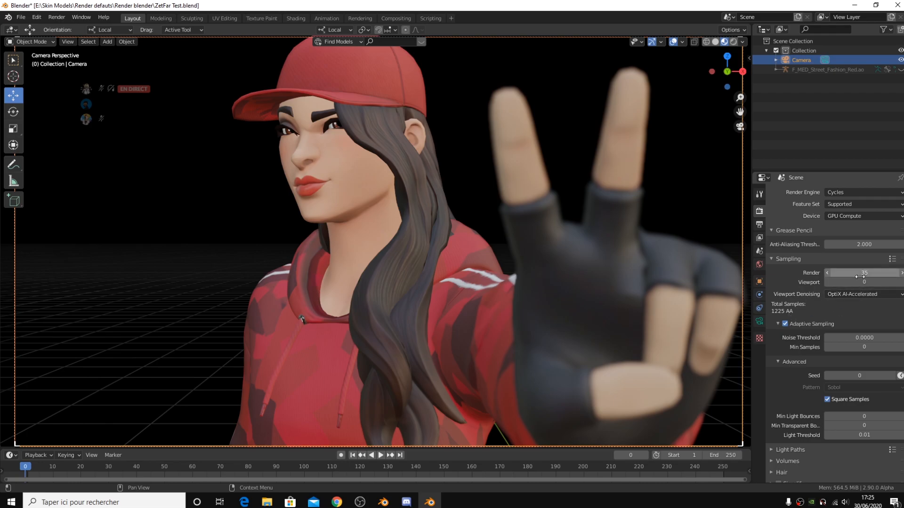
scroll(847, 306, down, 3)
scroll(828, 342, up, 3)
click(826, 402)
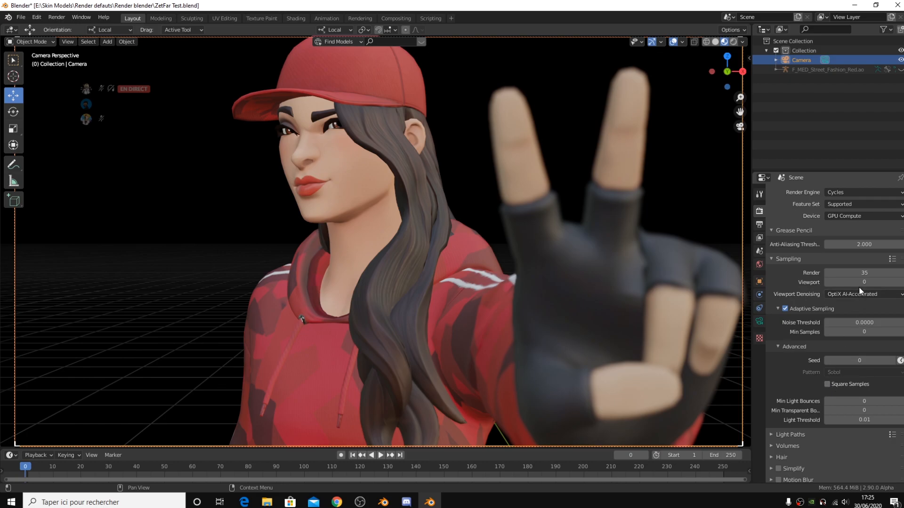
click(828, 383)
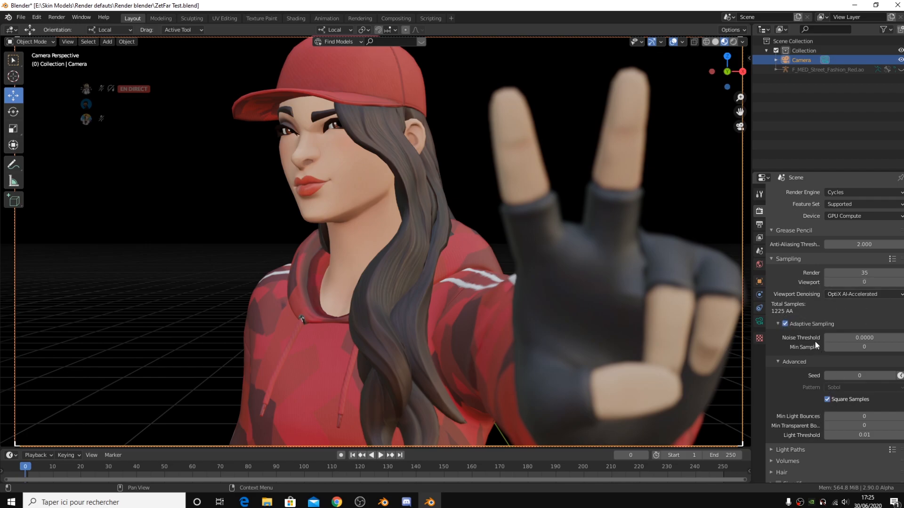
Reselect OptiX AI-Accelerated viewport denoising and toggle the film's Transparent option off and on again.
scroll(815, 342, down, 5)
scroll(815, 339, up, 3)
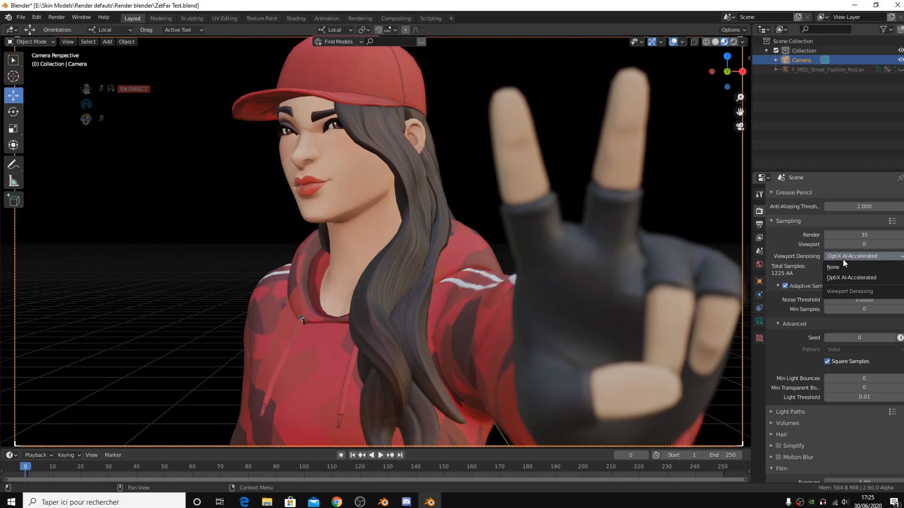
click(843, 259)
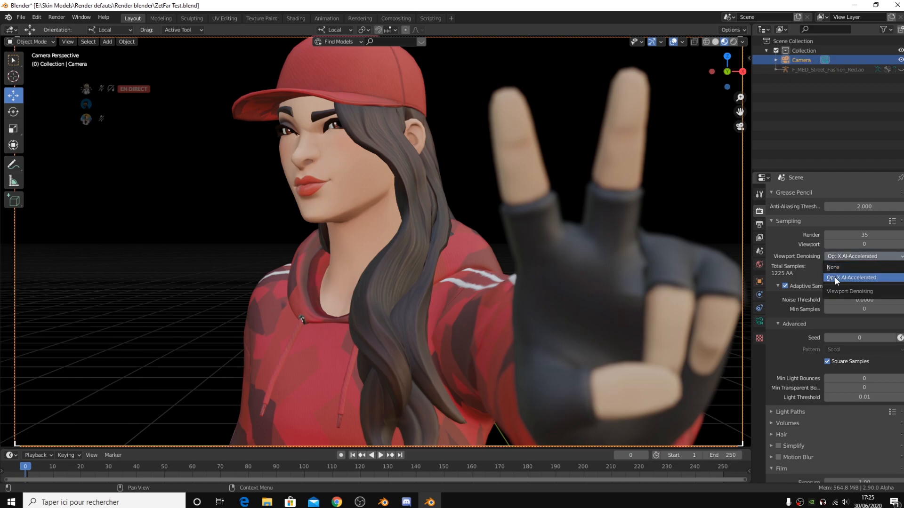
click(840, 279)
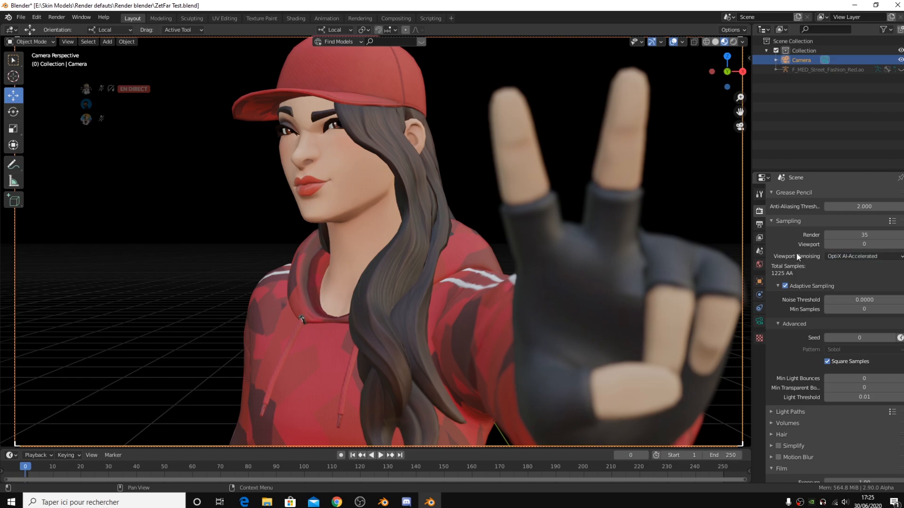
scroll(818, 408, down, 8)
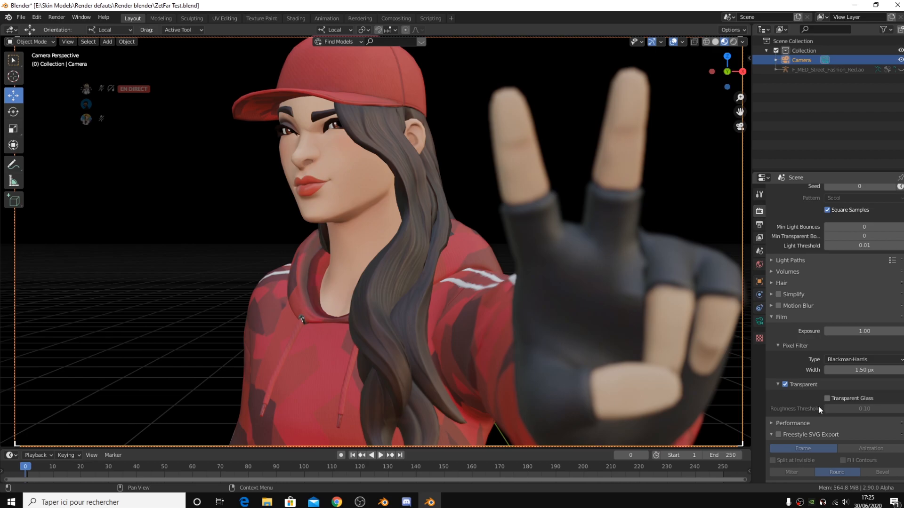
click(785, 383)
click(785, 384)
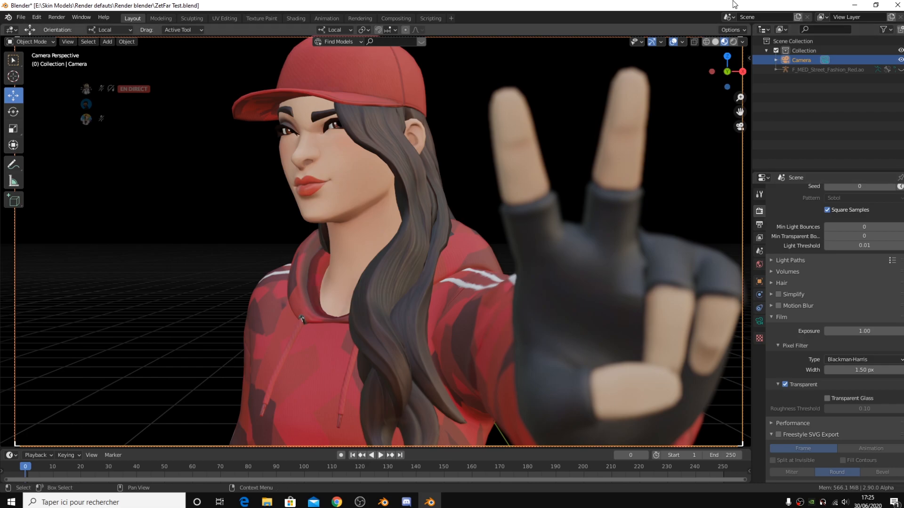
Set Viewport Denoising to None and switch the viewport to rendered shading.
scroll(821, 292, up, 6)
scroll(850, 273, up, 4)
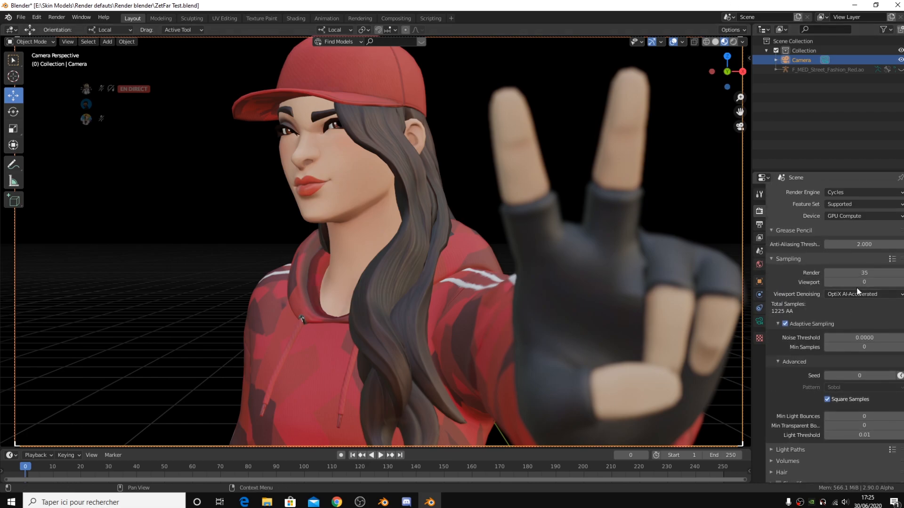
click(851, 292)
click(852, 302)
scroll(851, 301, down, 4)
scroll(851, 301, down, 1)
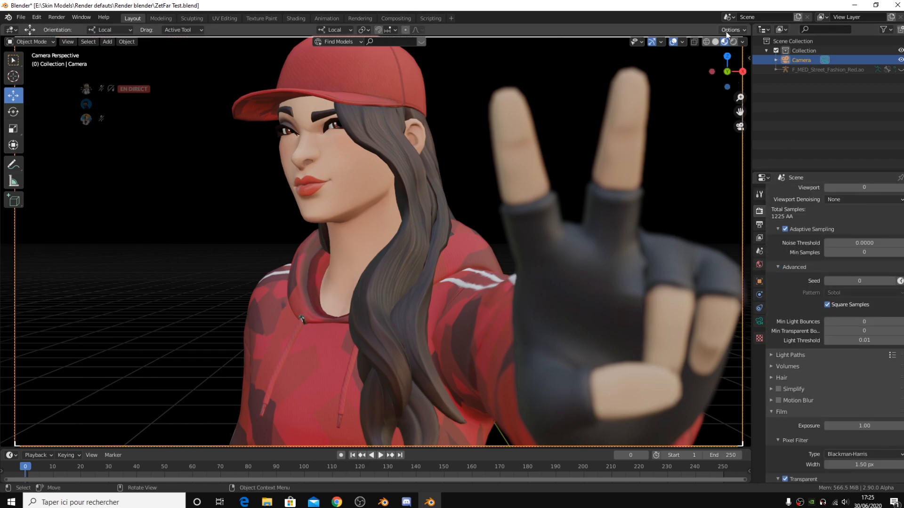
click(733, 42)
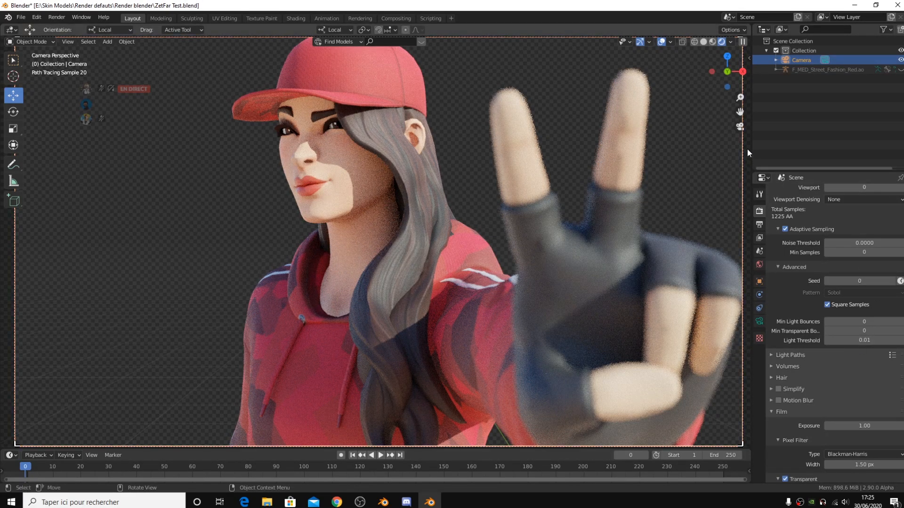
Set Viewport Denoising back to OptiX AI-Accelerated and review the remaining render settings.
click(857, 199)
click(852, 223)
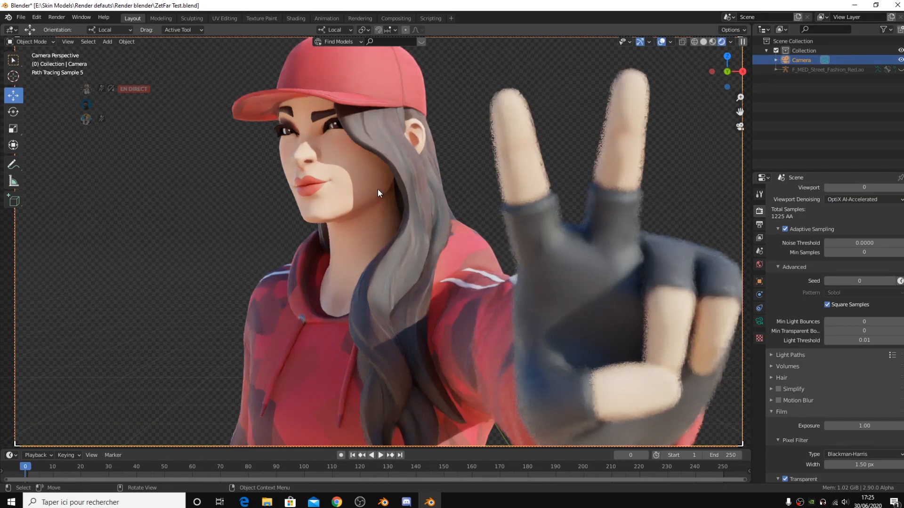
scroll(892, 342, down, 8)
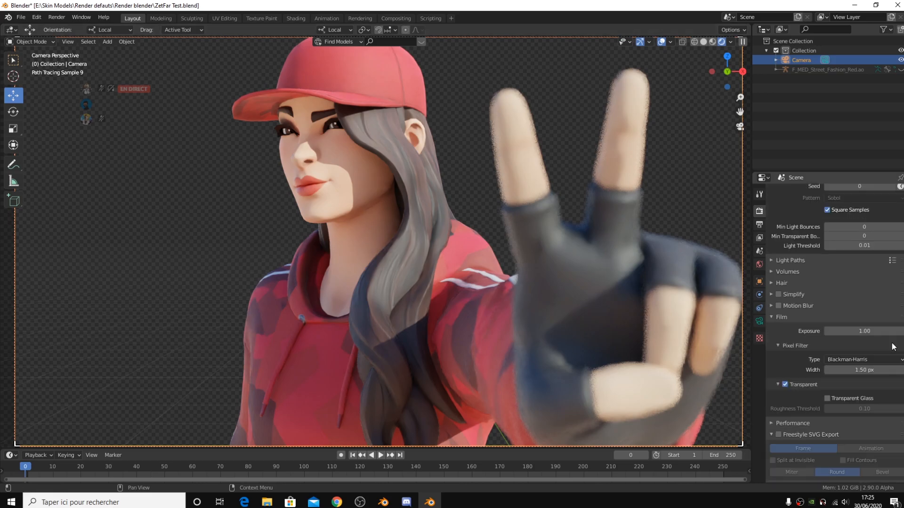
scroll(835, 335, up, 5)
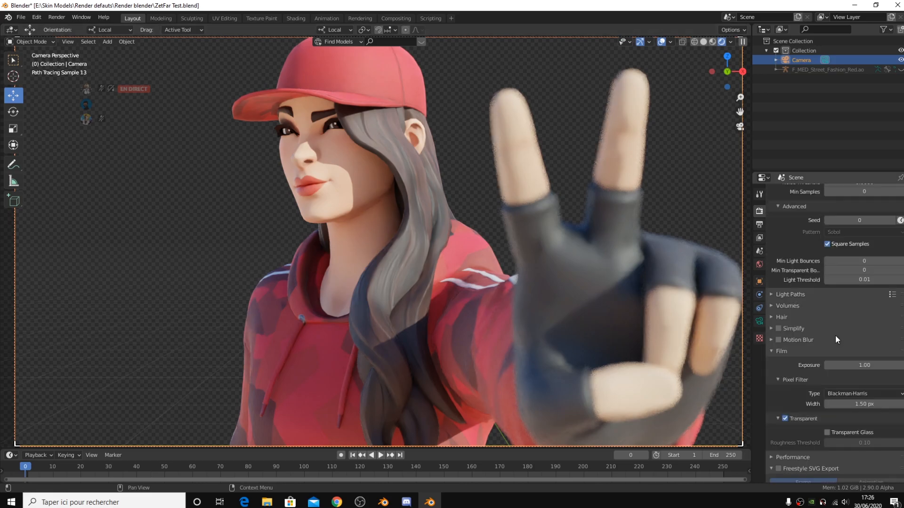
Set the PNG output's color depth to 16 and expand the post-processing options.
click(759, 224)
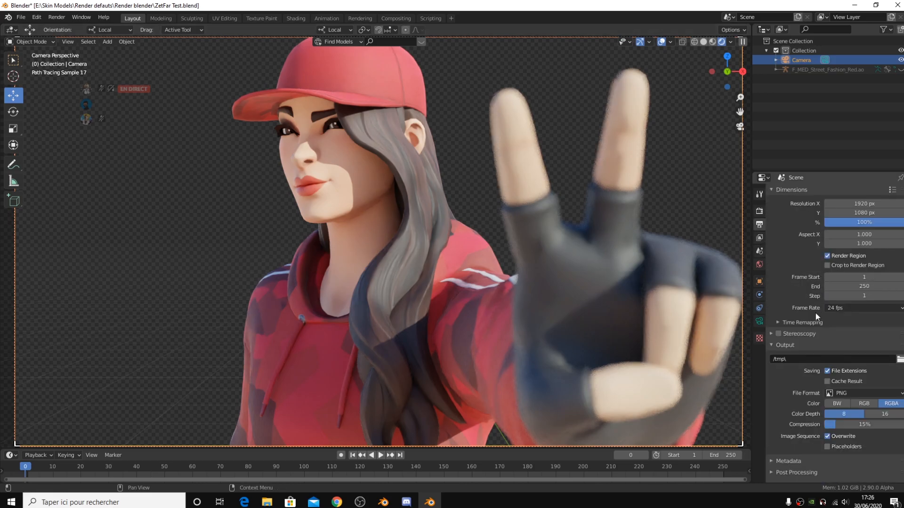
click(879, 414)
click(809, 473)
scroll(808, 424, down, 2)
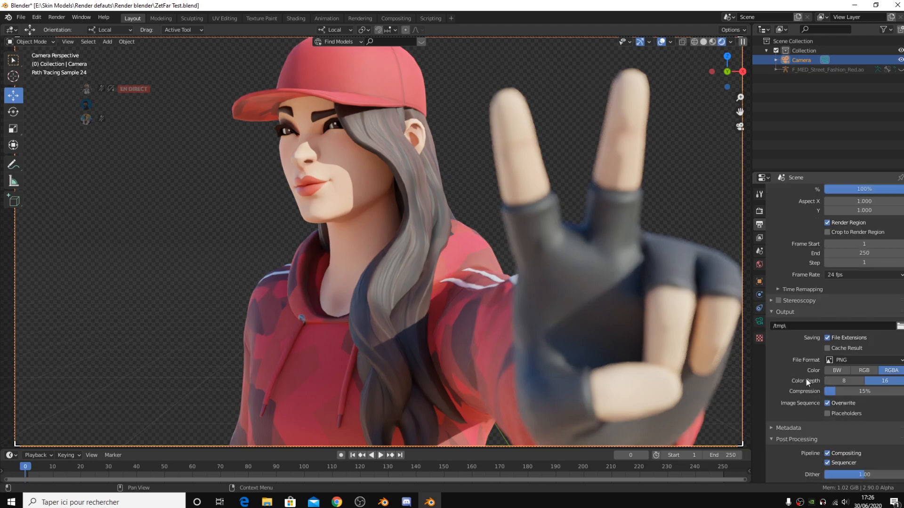
Enable OptiX AI-Accelerated denoising for the view layer, using Color + Albedo as the input passes.
click(760, 237)
scroll(828, 330, down, 15)
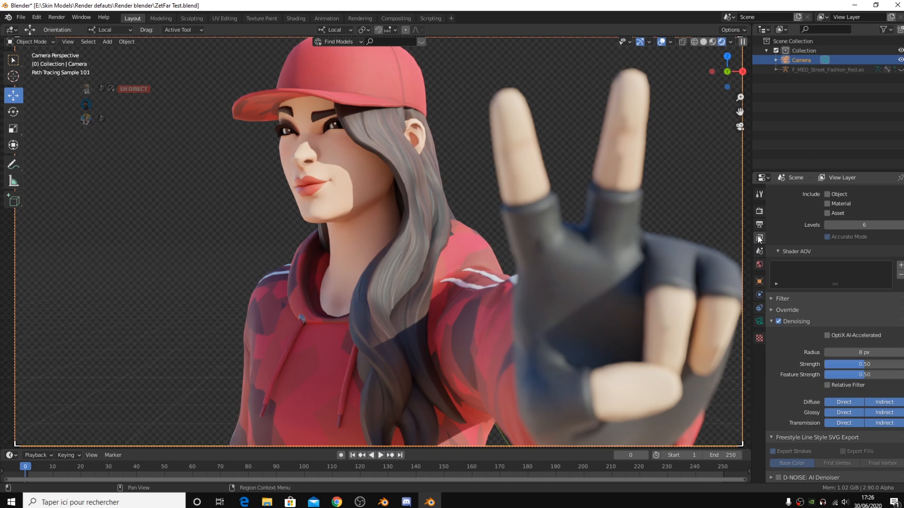
click(829, 338)
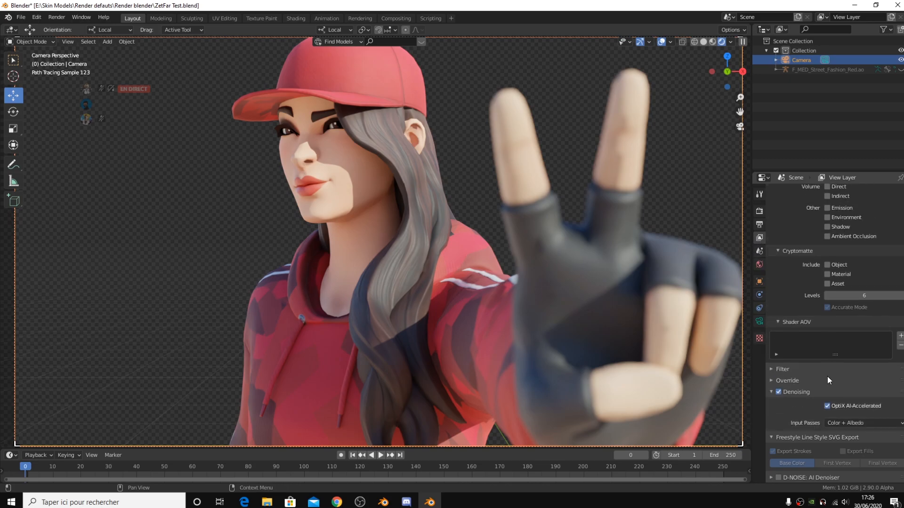
click(865, 425)
scroll(825, 371, up, 5)
scroll(823, 396, down, 5)
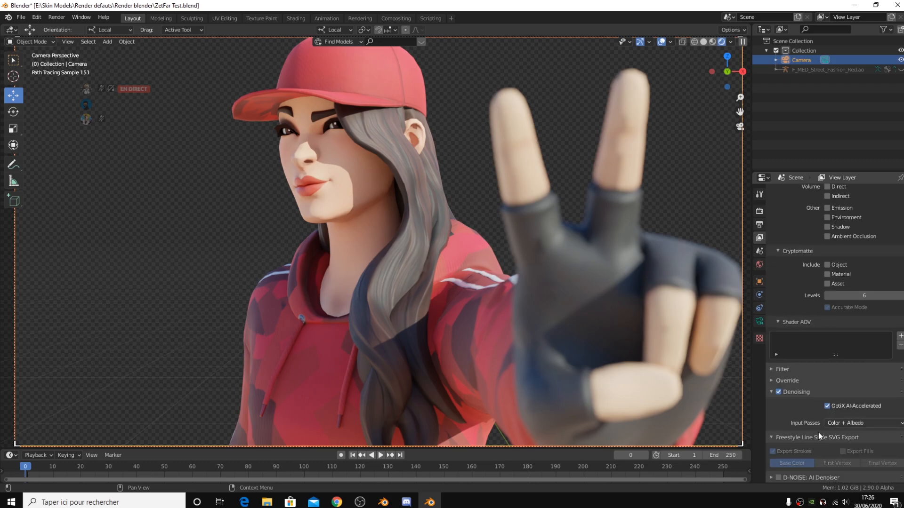
Enable D-NOISE: AI Denoiser with HDR training and extra passes, and set the D-NOISE Blend to 0.55.
click(773, 477)
click(843, 463)
drag(843, 474, 880, 475)
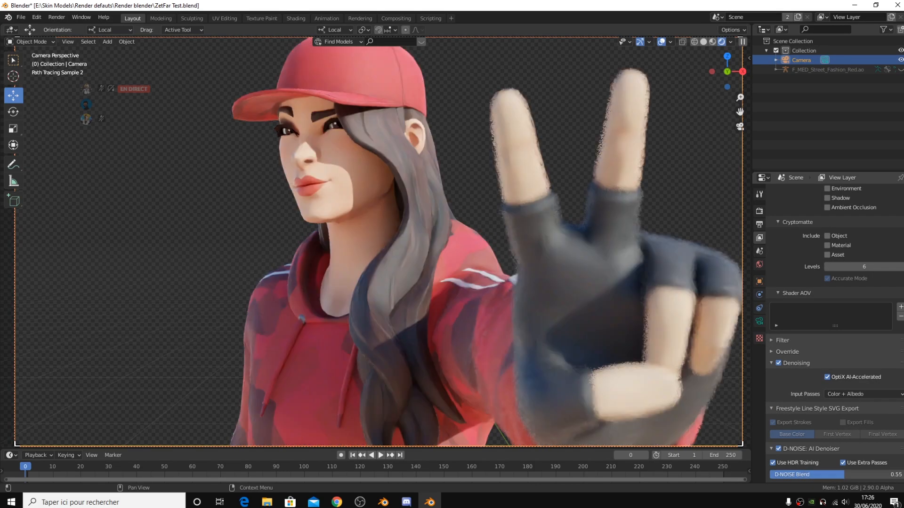
Try a horizontal render resolution of 480 px and restore it to 1920 px.
scroll(860, 370, up, 15)
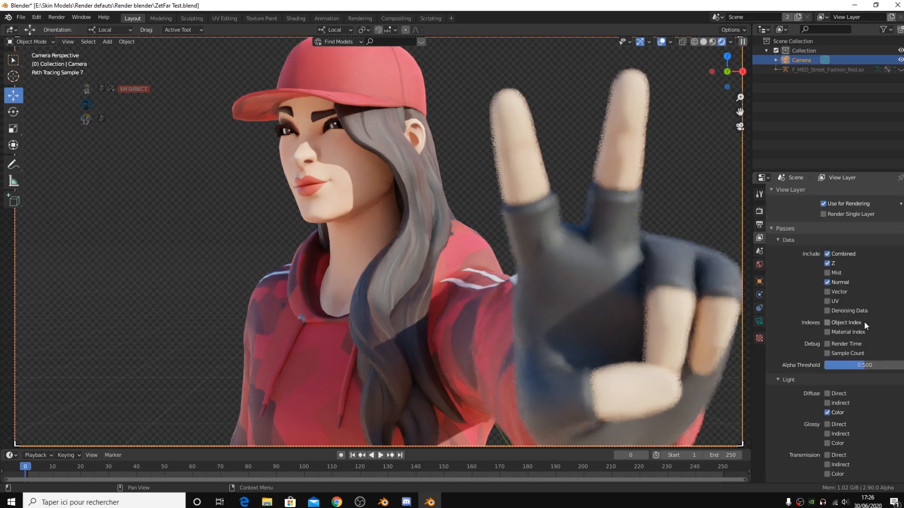
click(759, 264)
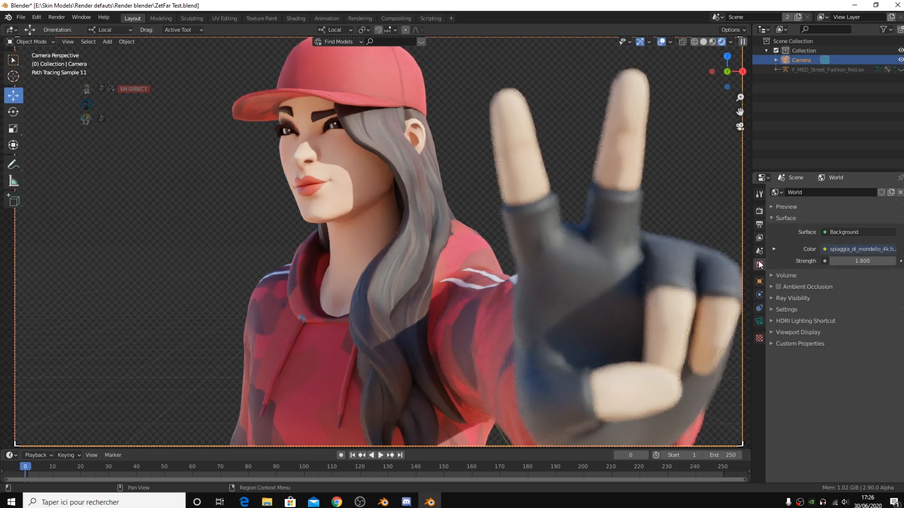
click(758, 225)
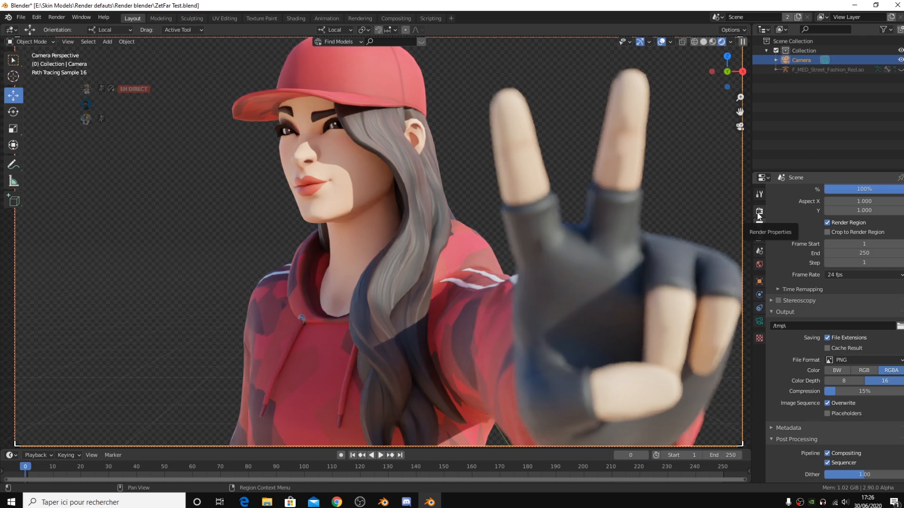
scroll(792, 249, up, 2)
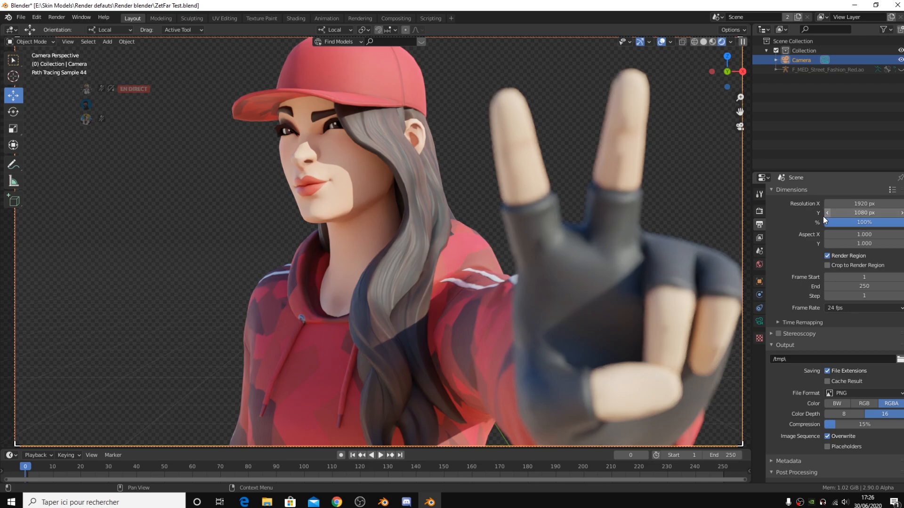
drag(861, 203, 183, 203)
click(867, 203)
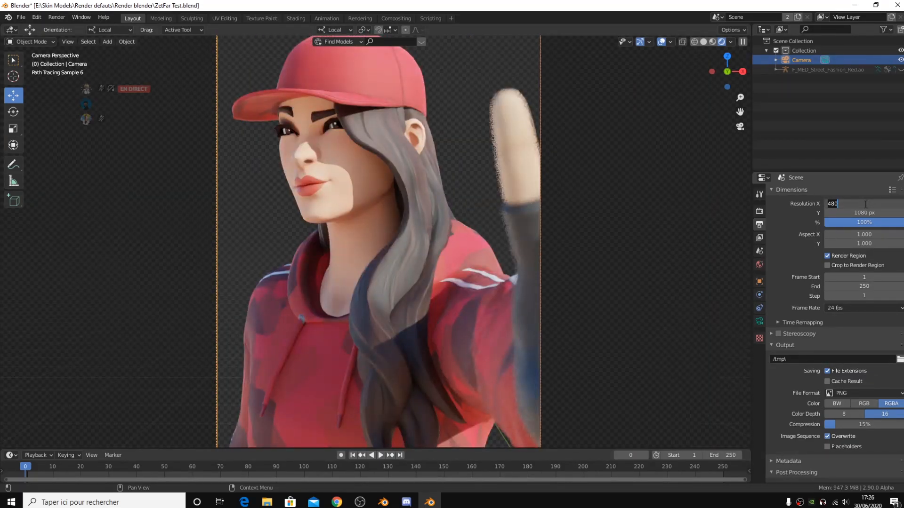
text(10)
key(BackSpace)
text(920)
key(Return)
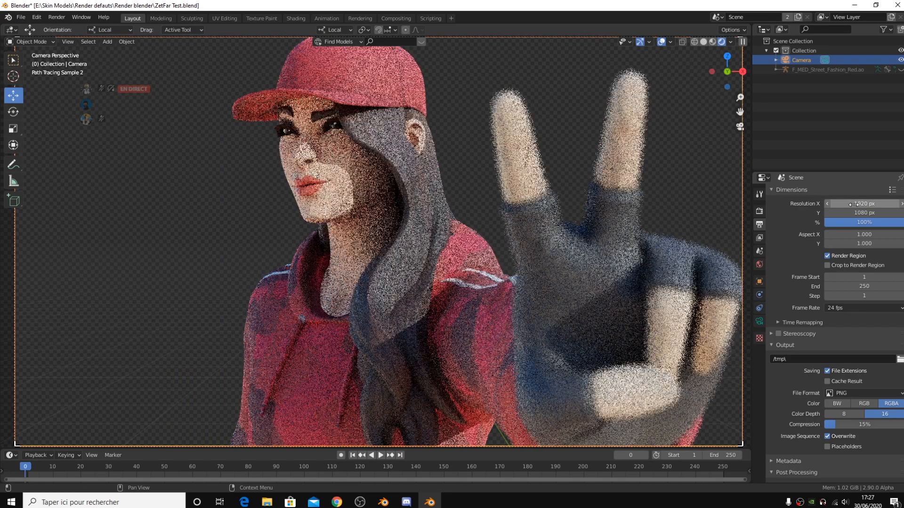
Turn off Render Region to view the area outside the camera frame, and turn it back on.
click(827, 256)
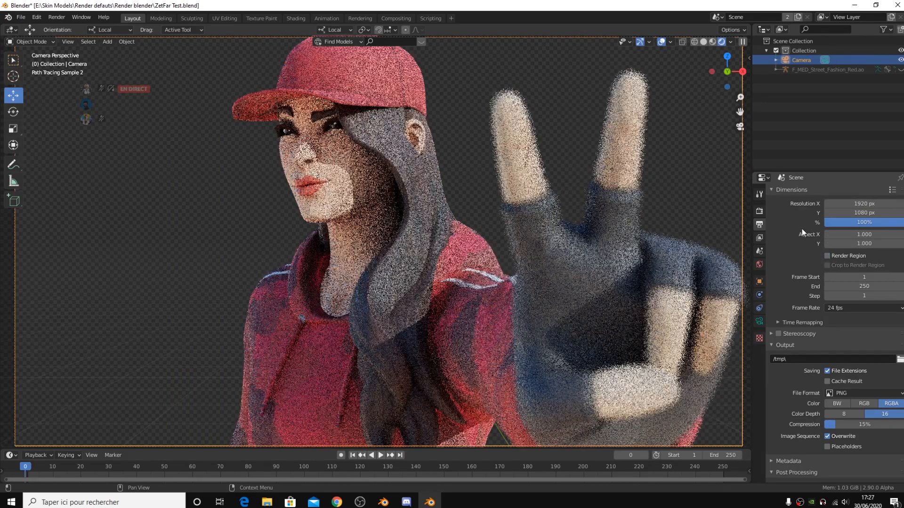
scroll(706, 188, down, 4)
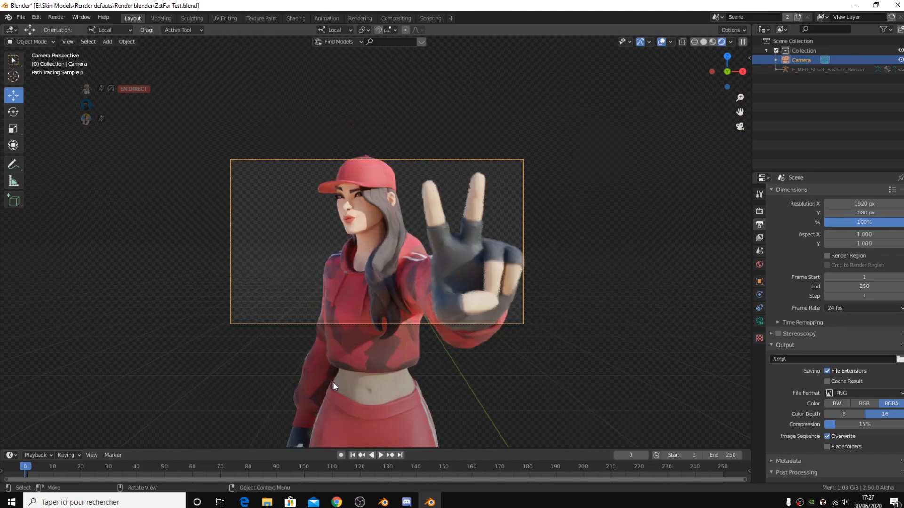
click(827, 255)
scroll(295, 211, up, 1)
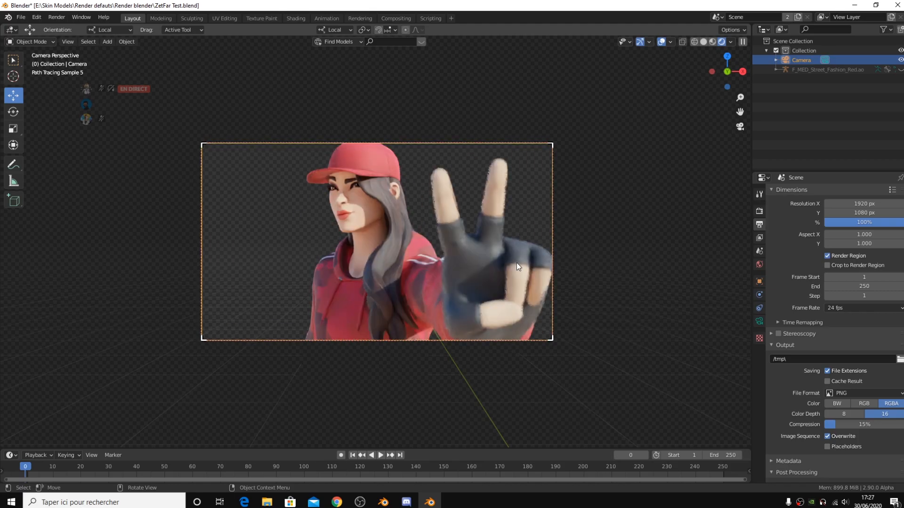
scroll(516, 263, up, 1)
scroll(516, 263, up, 1)
scroll(518, 263, up, 1)
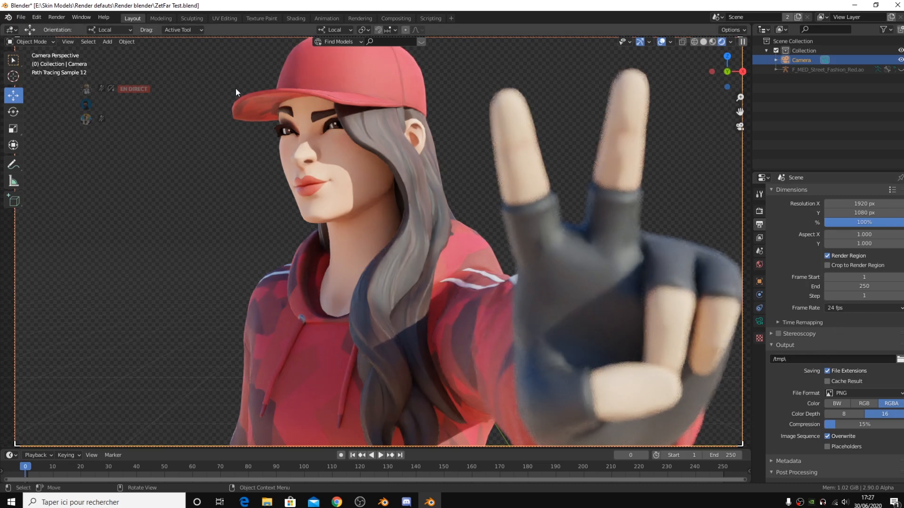
scroll(795, 377, down, 1)
scroll(770, 303, up, 1)
Review the view layer's passes and the Cycles sampling settings.
click(759, 237)
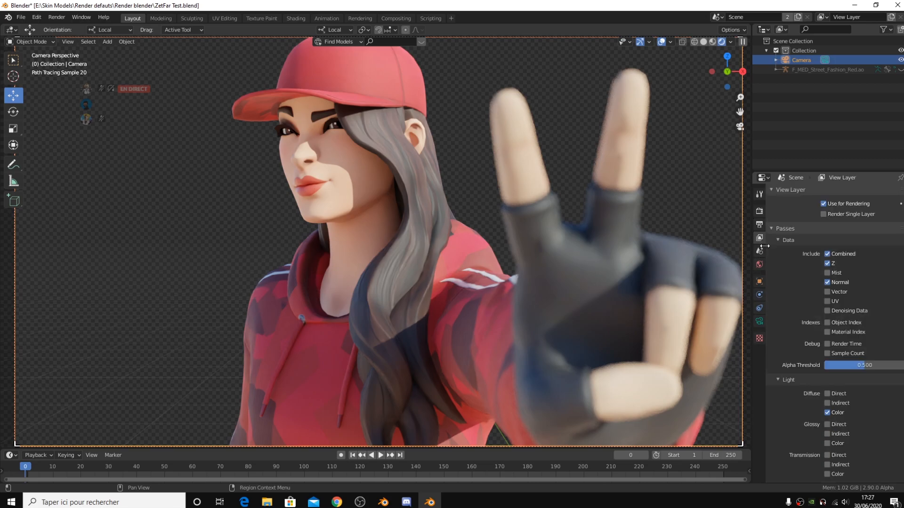
scroll(794, 291, down, 5)
scroll(793, 284, up, 5)
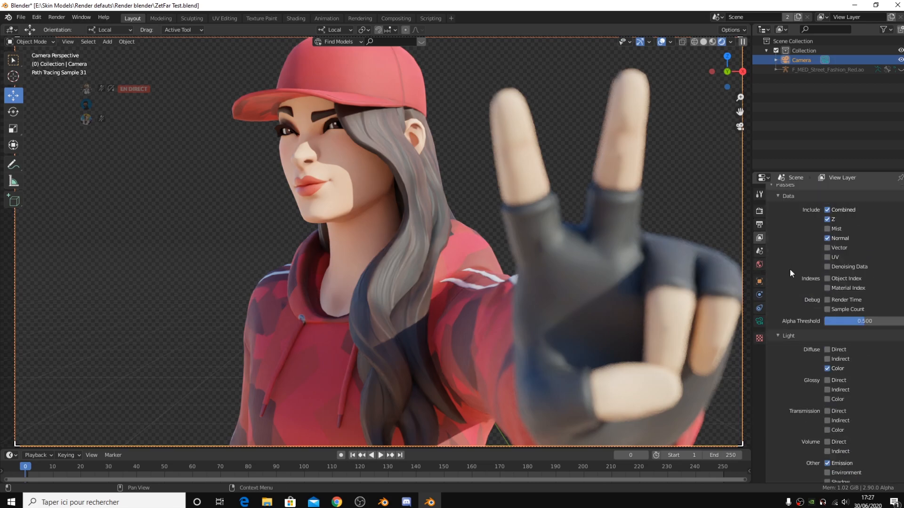
click(759, 212)
scroll(824, 254, up, 2)
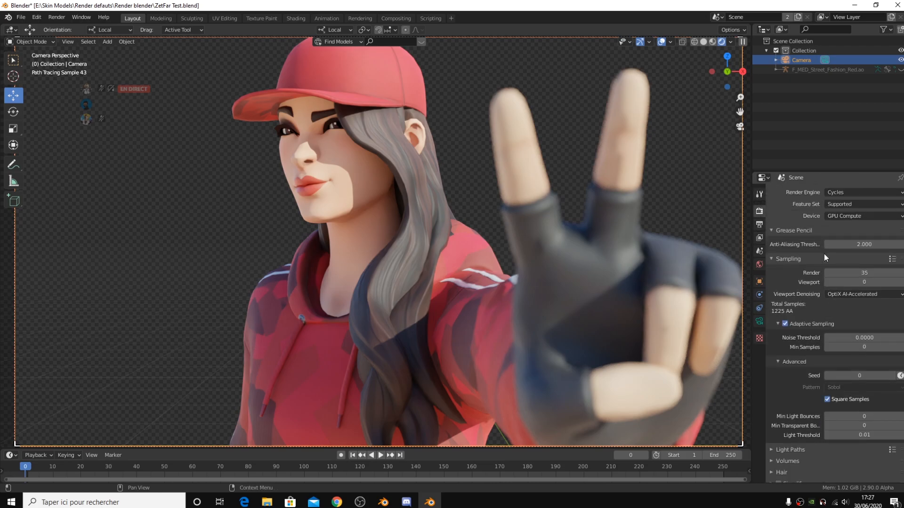
scroll(832, 257, up, 2)
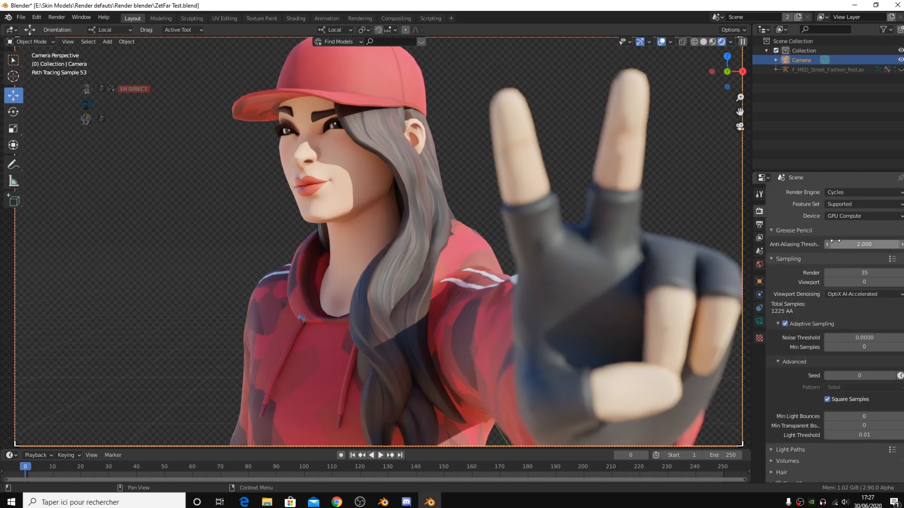
Check the available Cycles render devices and keep GPU Compute.
click(841, 216)
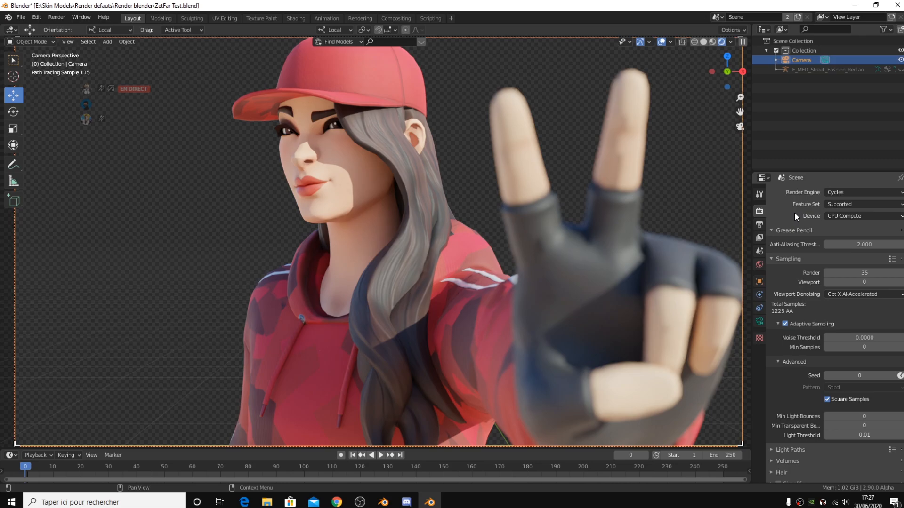
click(831, 216)
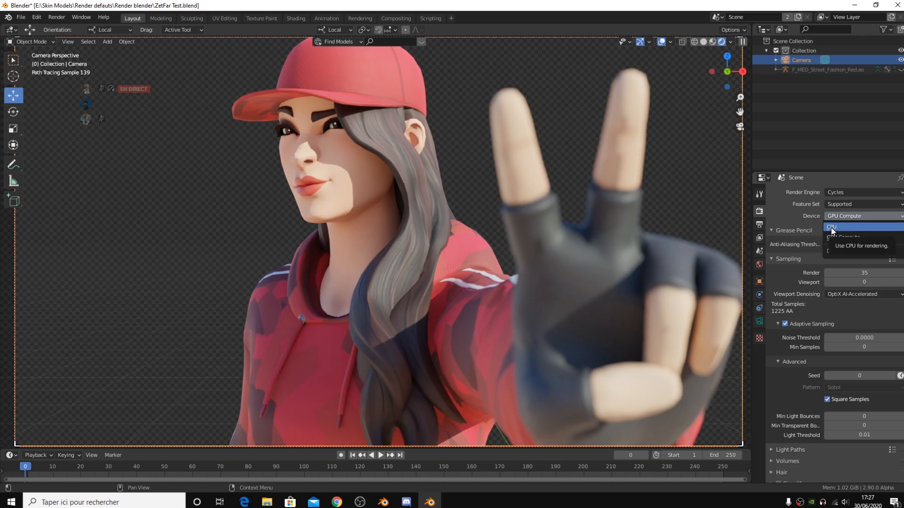
click(831, 227)
scroll(796, 230, down, 8)
scroll(815, 238, up, 8)
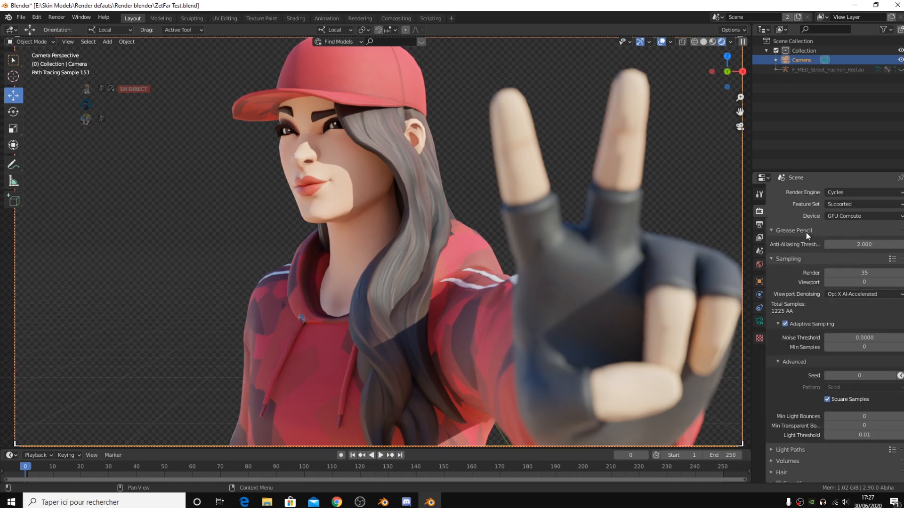
Go through the Film settings and expand the Performance settings to examine the tile options.
scroll(782, 311, down, 6)
scroll(789, 313, down, 5)
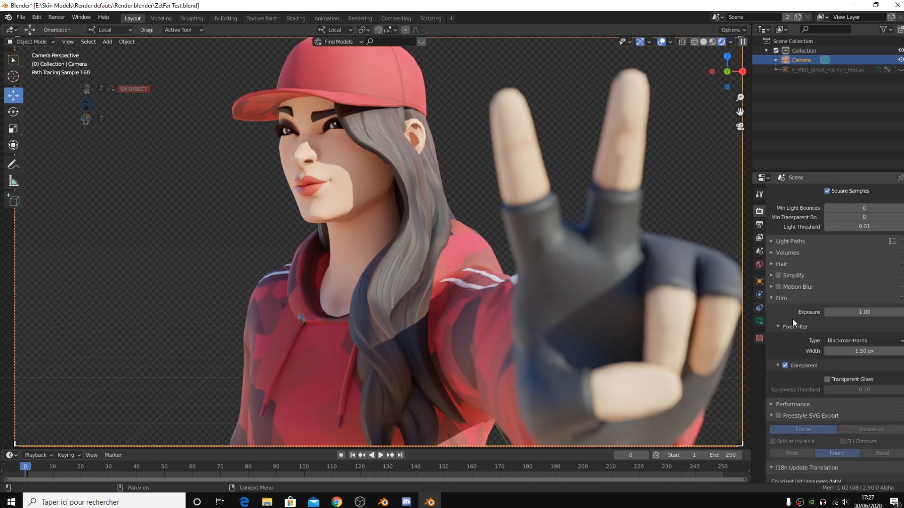
scroll(798, 327, up, 5)
scroll(802, 326, down, 3)
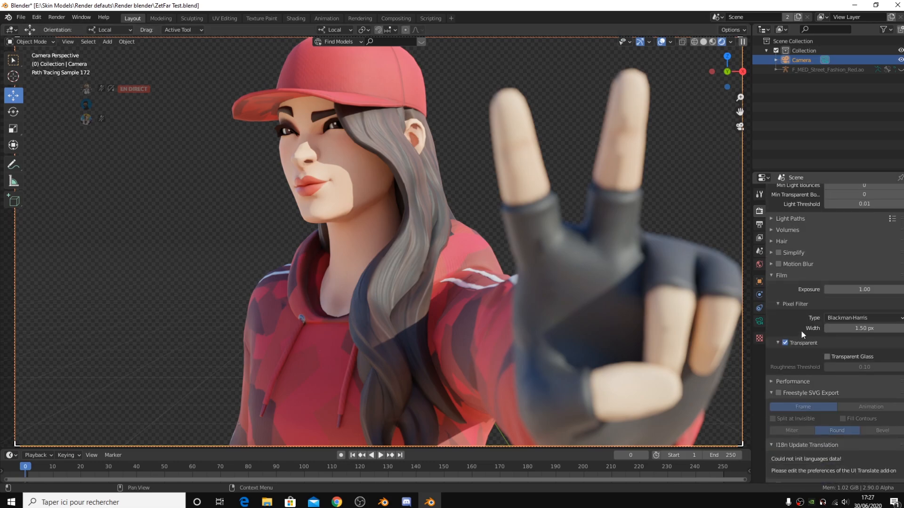
scroll(798, 348, down, 4)
click(794, 368)
scroll(798, 354, down, 8)
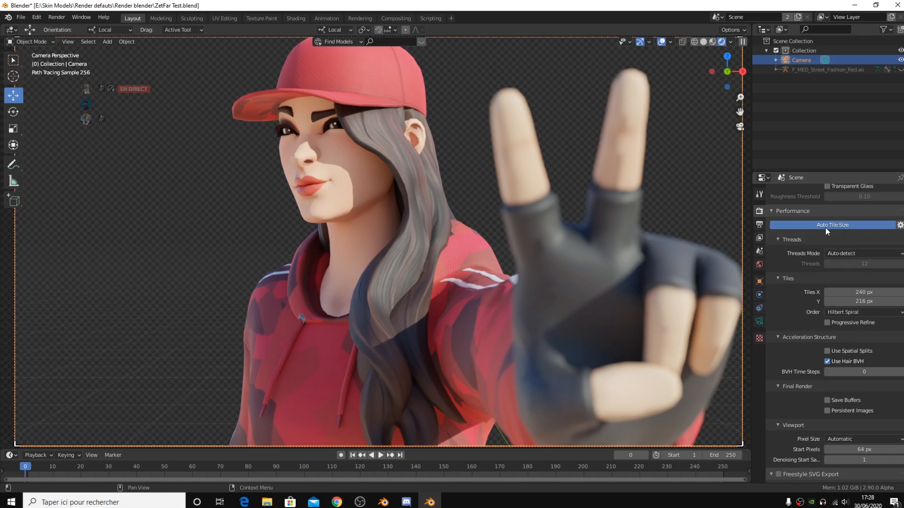
Search the add-ons in Preferences for "au" to locate Auto Tile Size, and close the preferences.
click(36, 17)
click(60, 152)
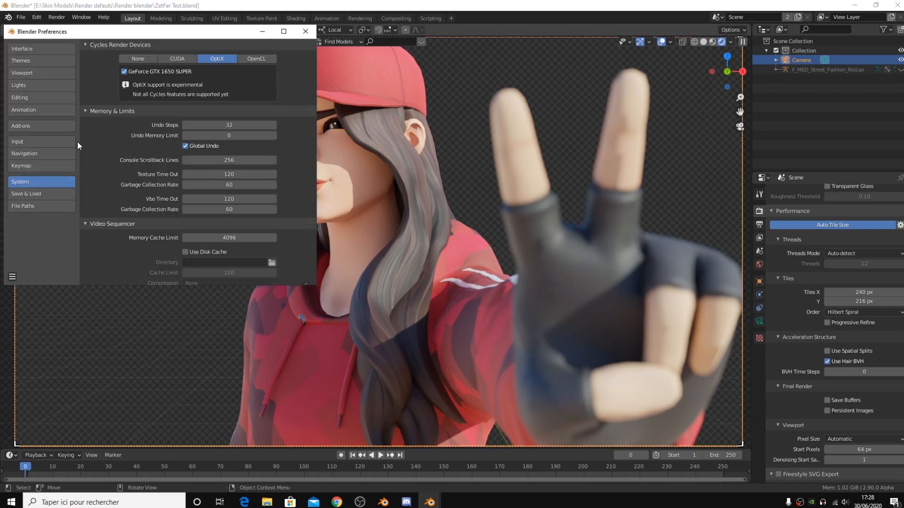
drag(57, 35, 178, 60)
click(140, 150)
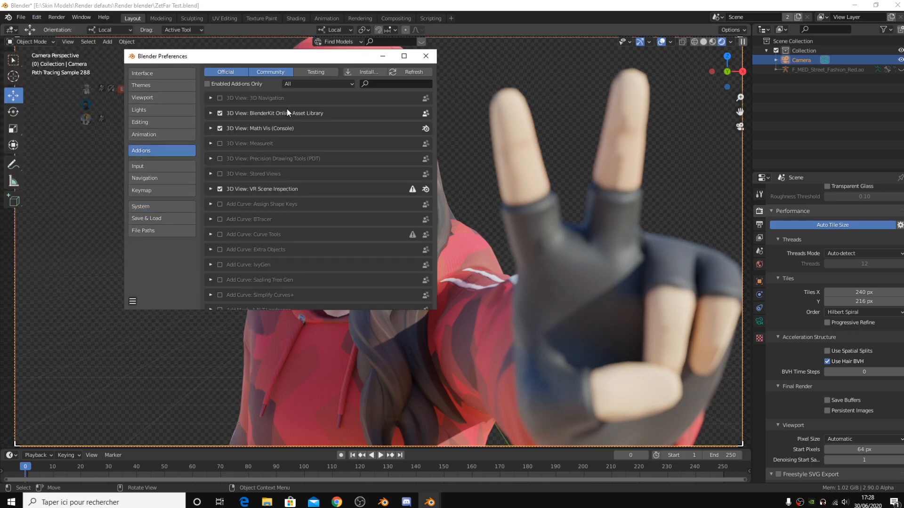
click(376, 85)
text(au)
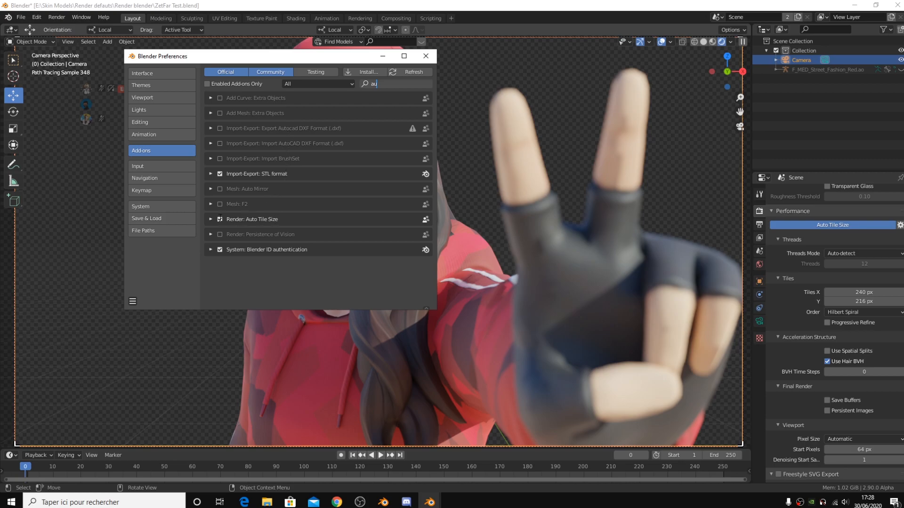
click(426, 56)
Toggle Auto Tile Size off and back on in the Performance settings.
double_click(821, 224)
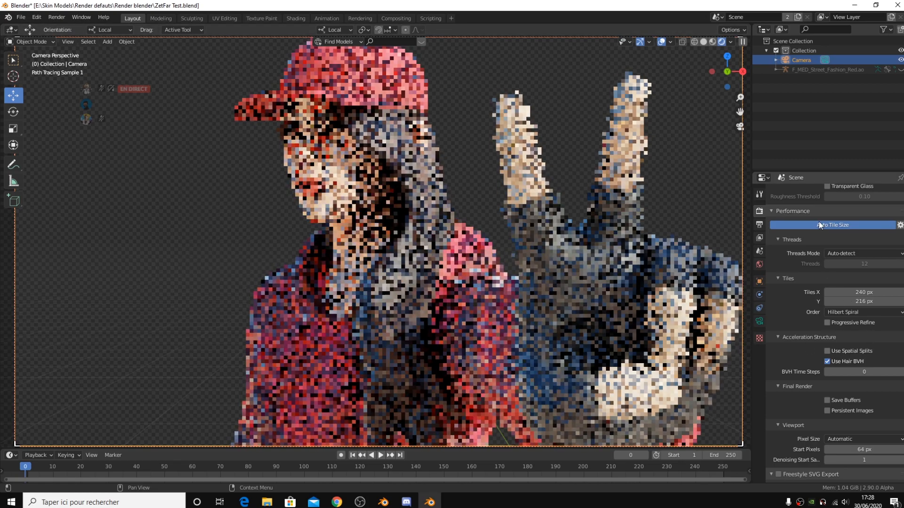
scroll(829, 306, down, 2)
scroll(818, 333, up, 6)
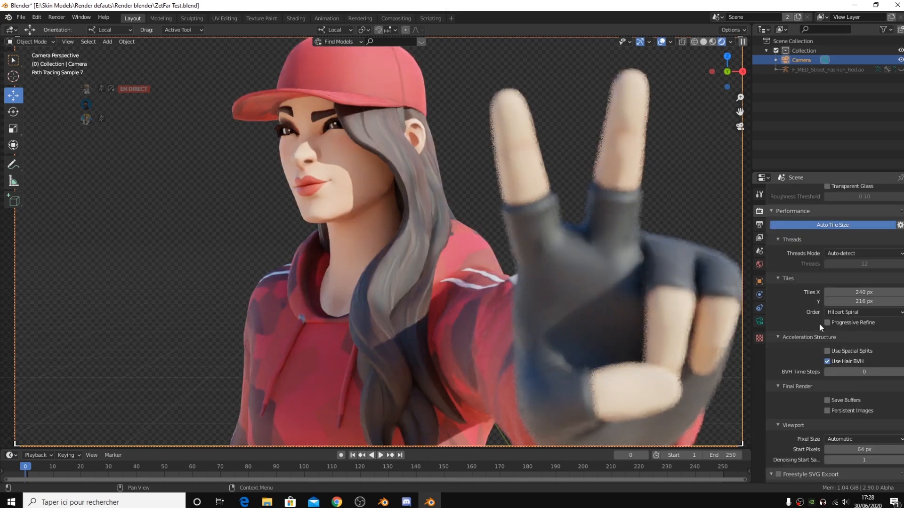
Switch the viewport to solid shading and try other render sample counts, leaving Render samples at 35.
click(704, 43)
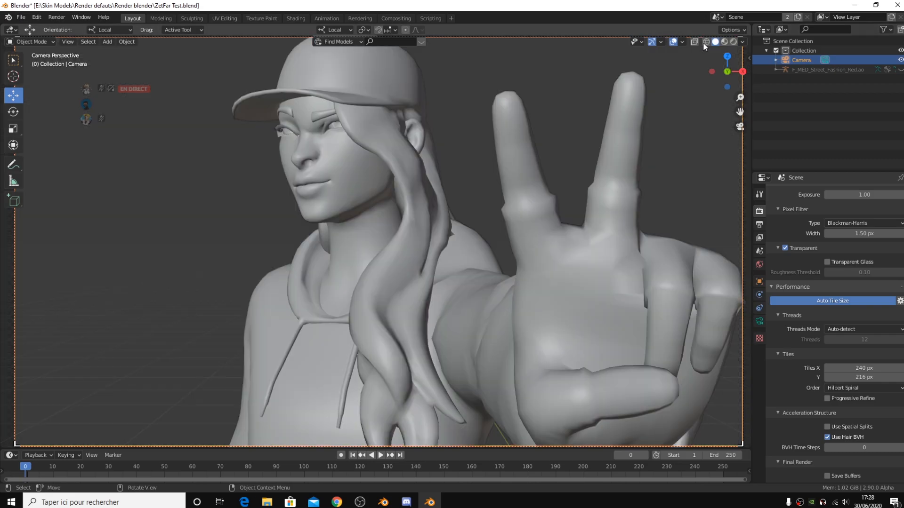
scroll(817, 250, up, 10)
scroll(820, 248, up, 5)
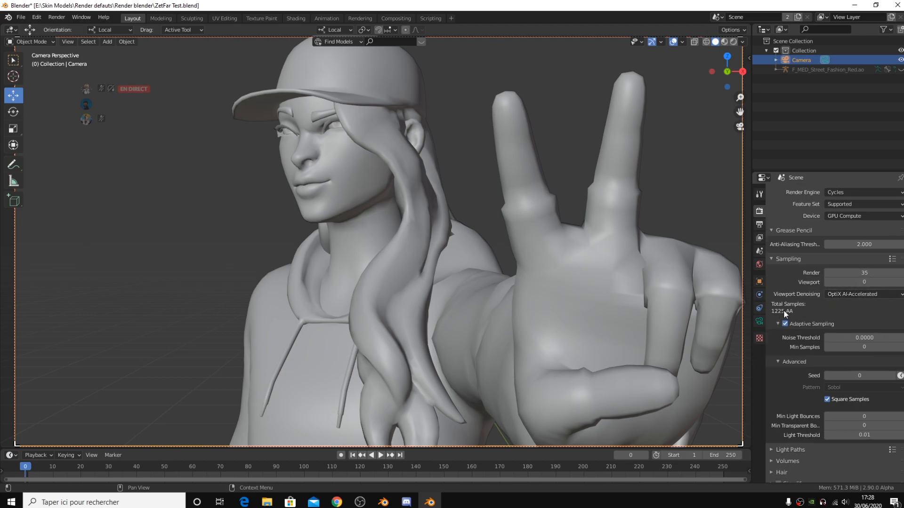
drag(865, 273, 846, 273)
drag(865, 273, 859, 273)
drag(864, 273, 892, 272)
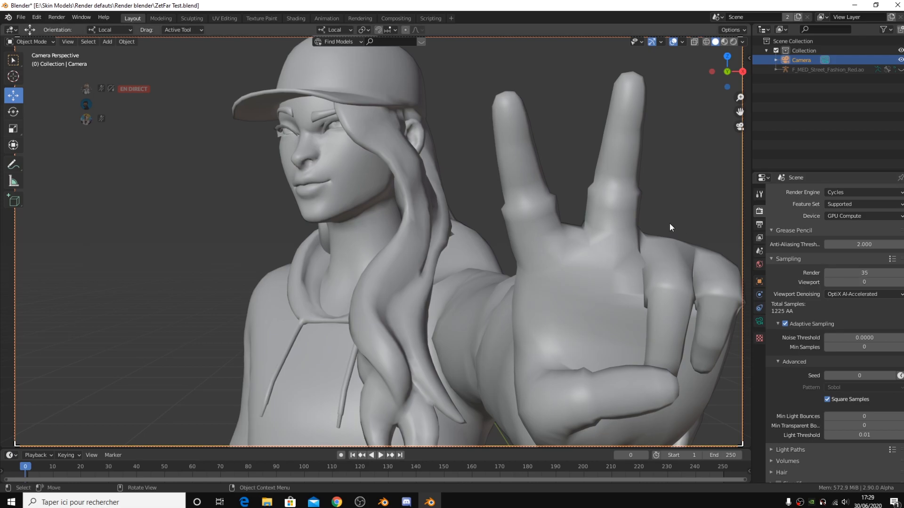
Render the camera view as a still image and maximize the render window.
click(56, 17)
click(83, 30)
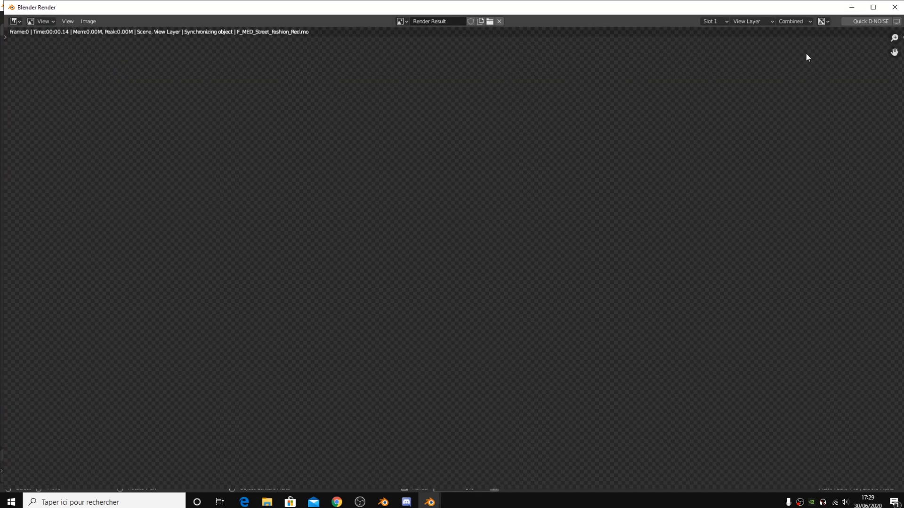
click(873, 8)
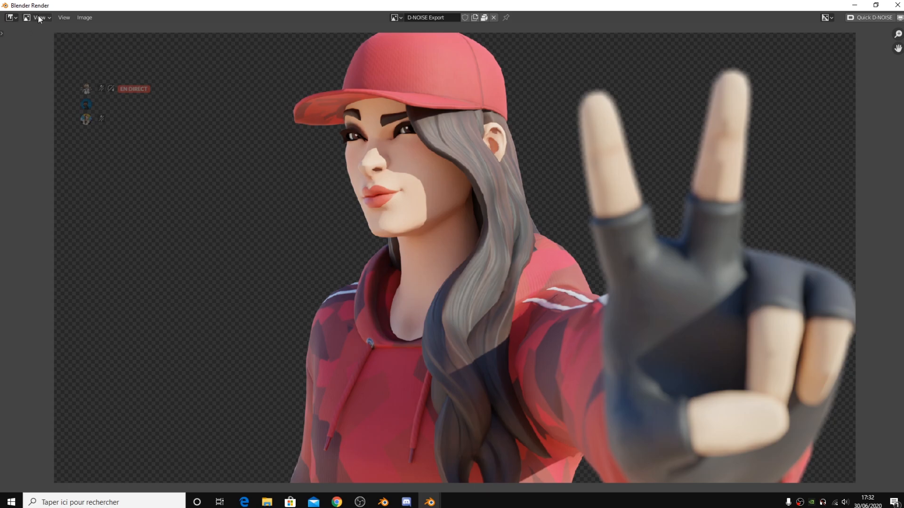
Start saving the rendered image as a new file and open the HDD (E:) drive in the file browser.
click(70, 17)
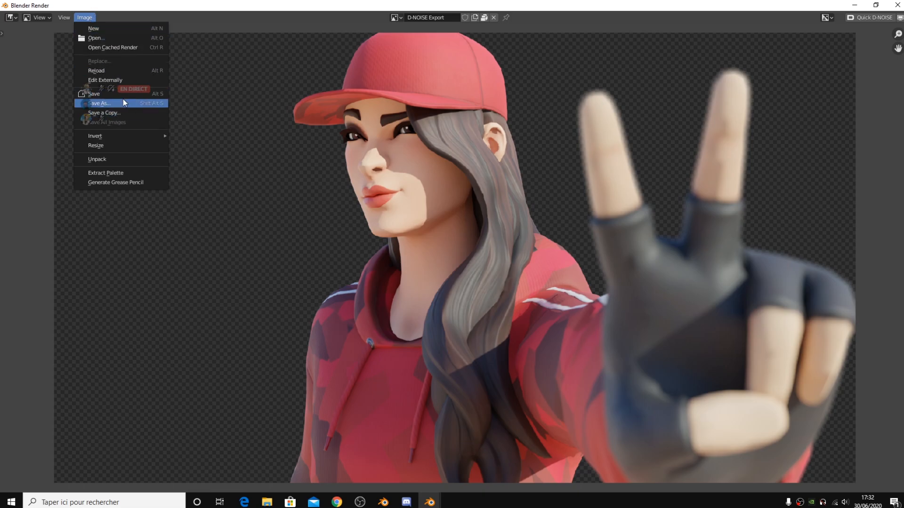
click(123, 102)
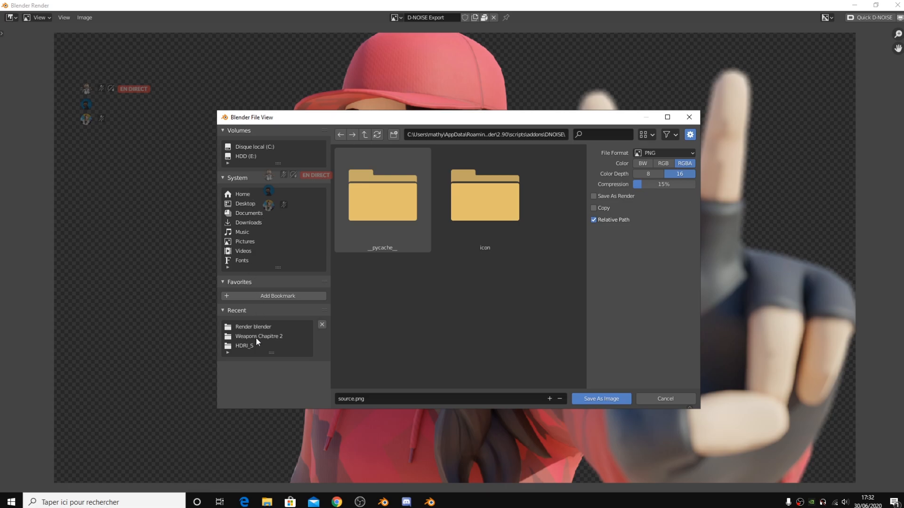
drag(325, 120, 331, 105)
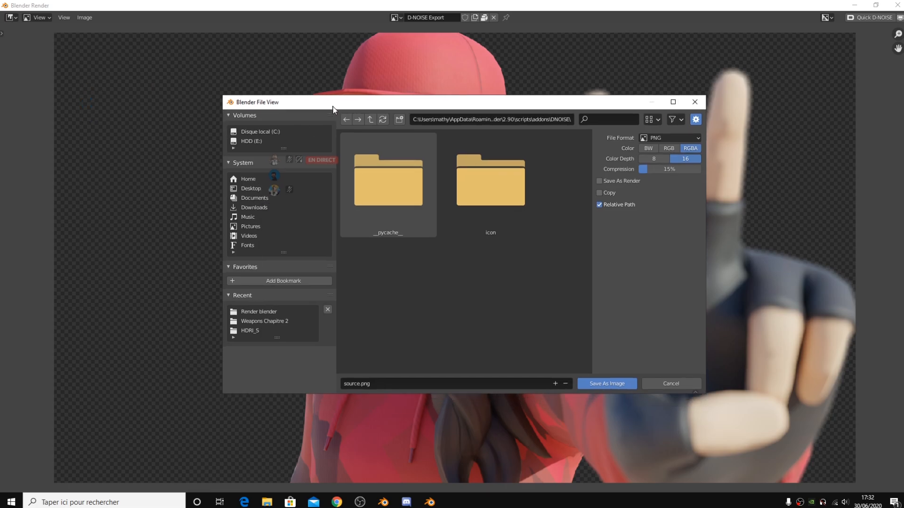
click(252, 141)
Find the Skin Models folder on the E: drive and open it as the save location.
scroll(415, 273, down, 10)
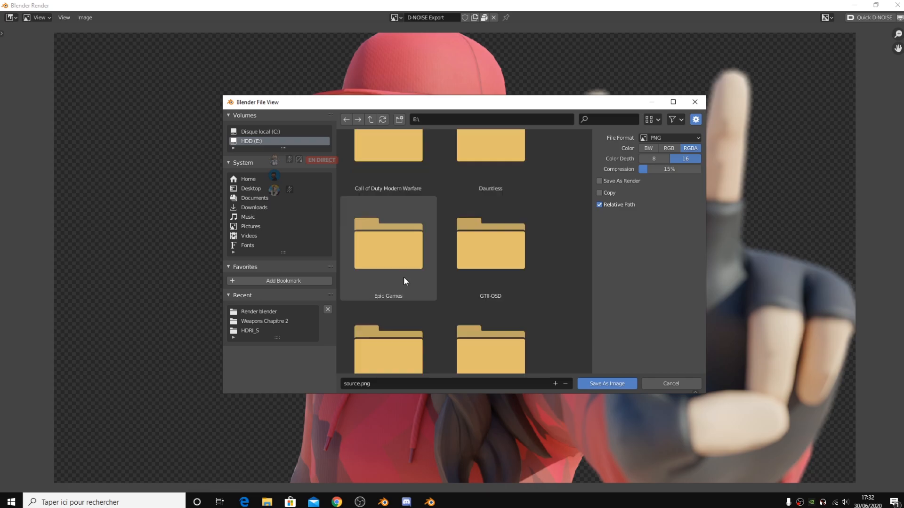
scroll(431, 274, down, 6)
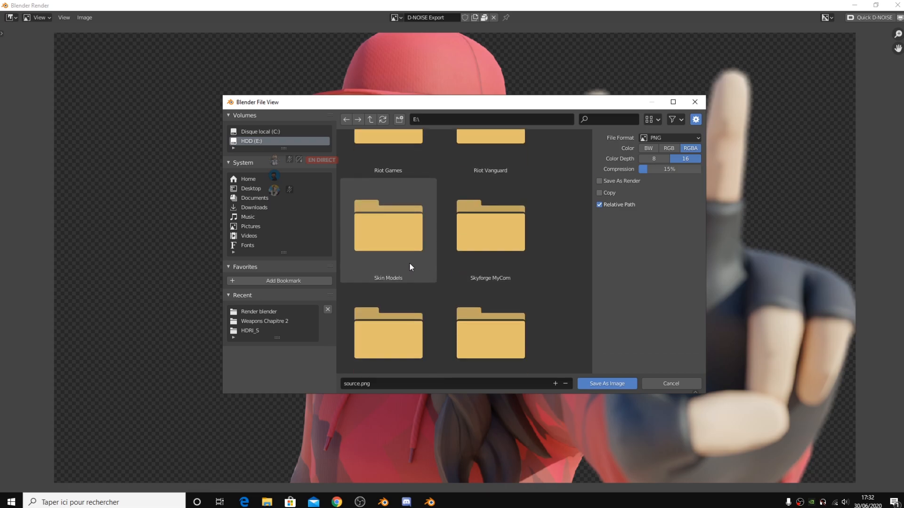
scroll(408, 262, up, 2)
scroll(406, 263, down, 3)
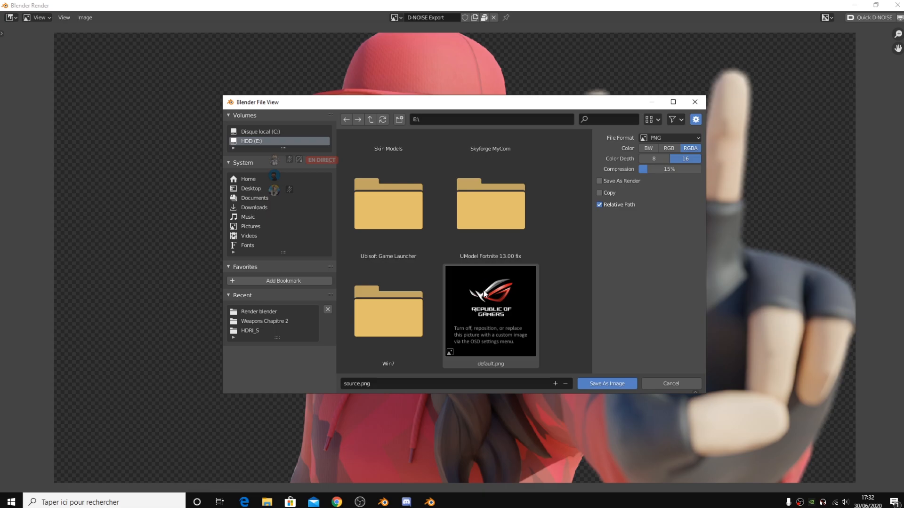
scroll(485, 287, up, 6)
scroll(486, 288, down, 4)
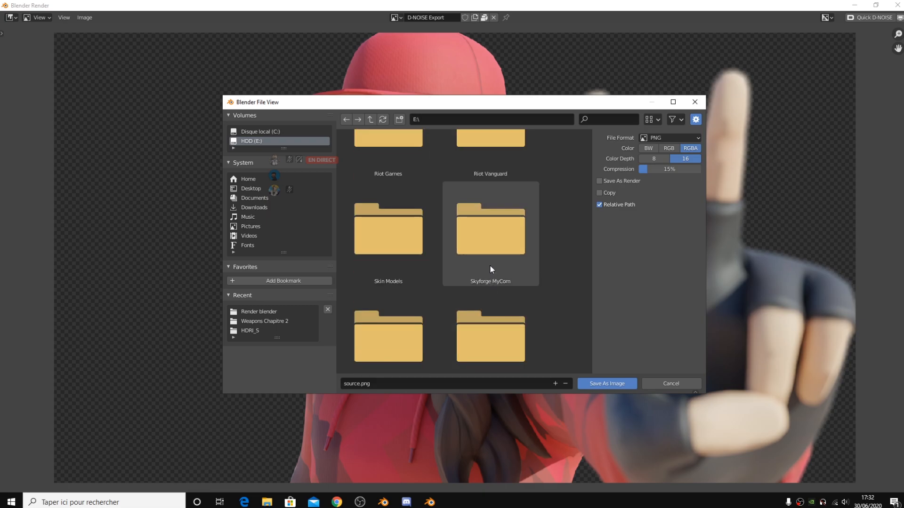
click(402, 197)
double_click(405, 221)
scroll(414, 256, down, 2)
scroll(463, 245, down, 3)
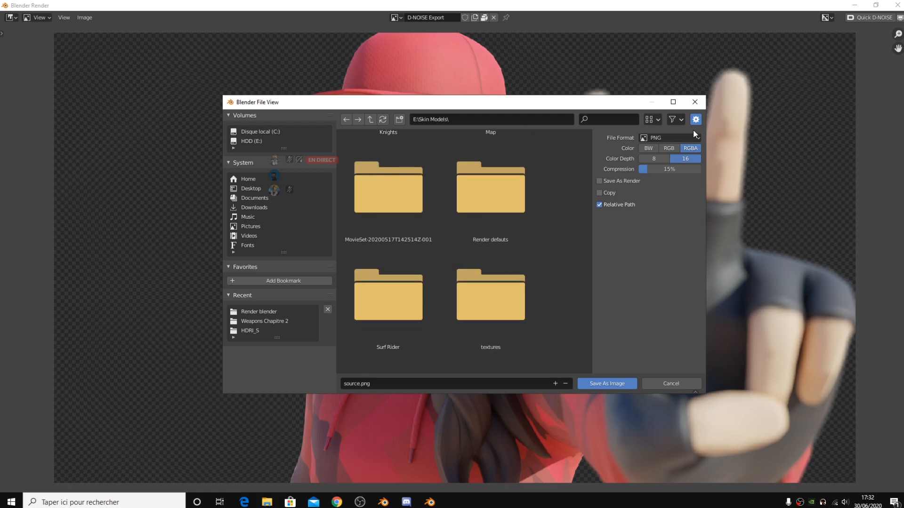
Maximize the file browser and go to the Carte SD > Poster Blender SFM > Poster Blender folder.
click(673, 102)
double_click(664, 219)
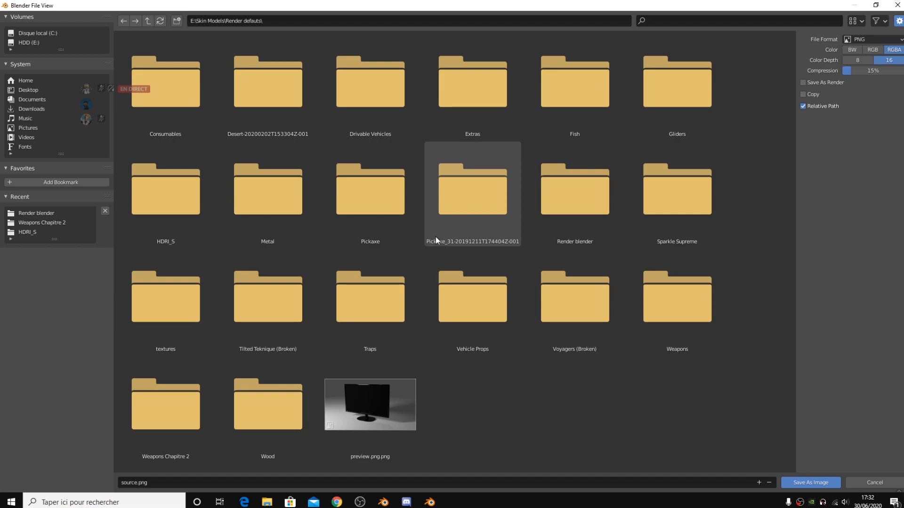
click(125, 22)
double_click(256, 95)
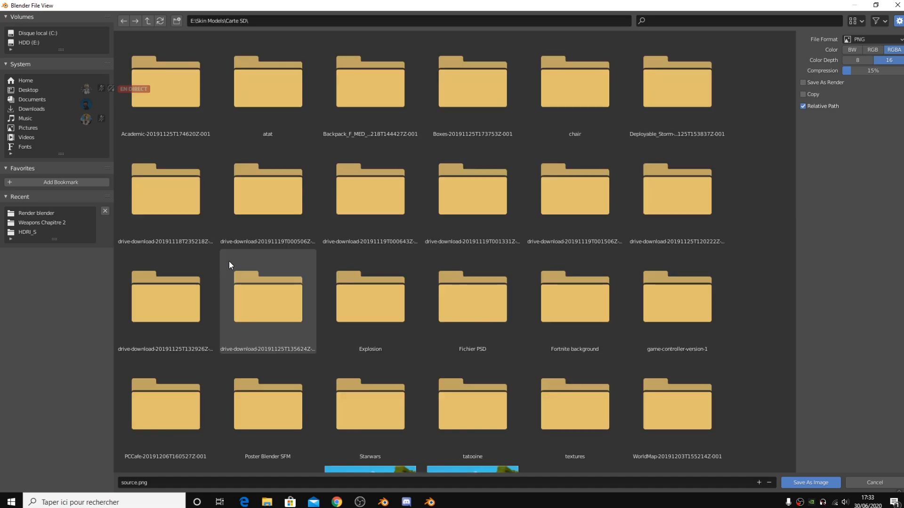
scroll(230, 263, down, 1)
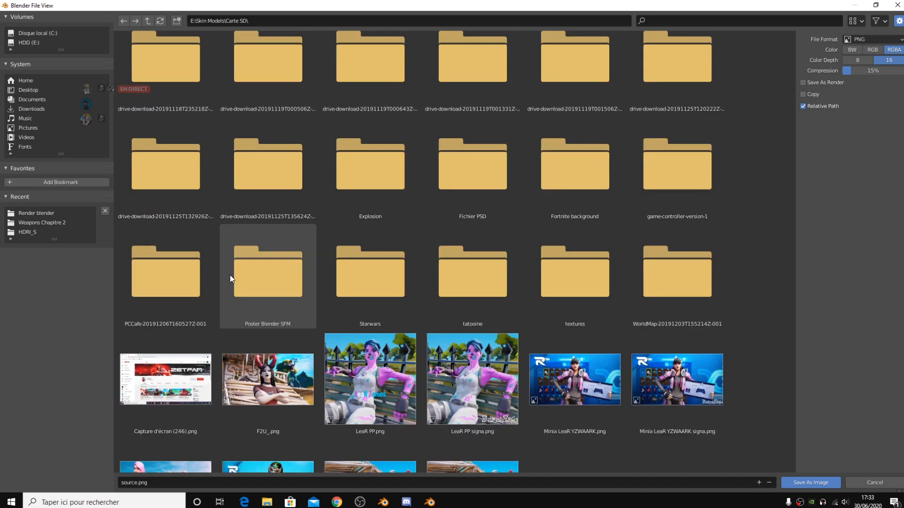
click(464, 202)
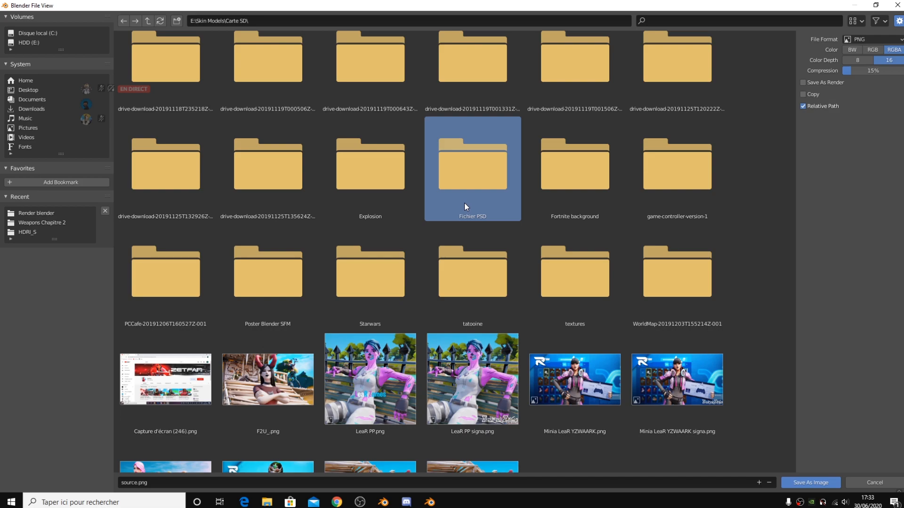
double_click(270, 304)
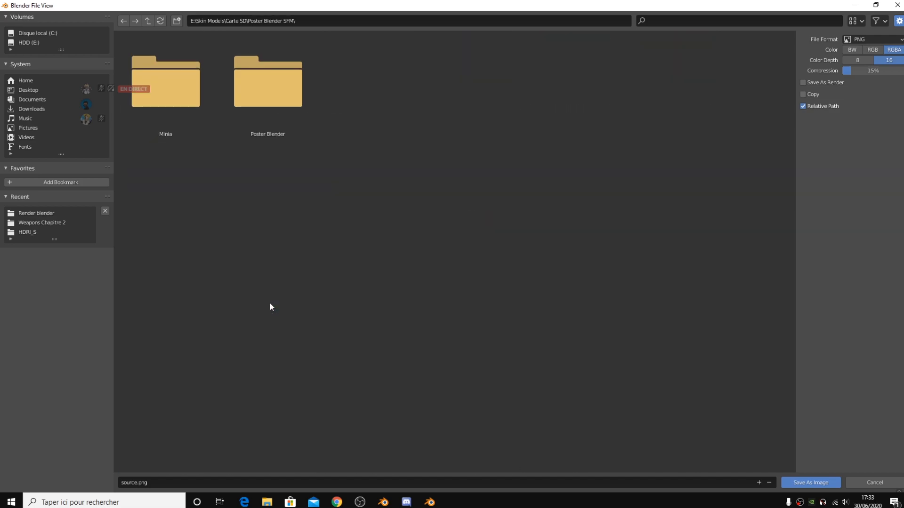
double_click(238, 103)
Look through the existing images in the Poster Blender folder down to the ZetFar series to check its numbering.
scroll(486, 341, down, 2)
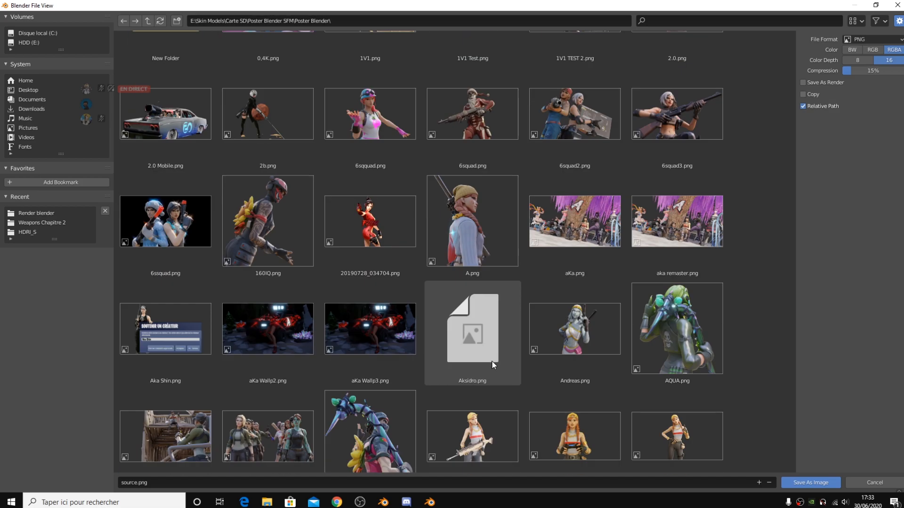
scroll(493, 365, down, 10)
scroll(497, 371, down, 15)
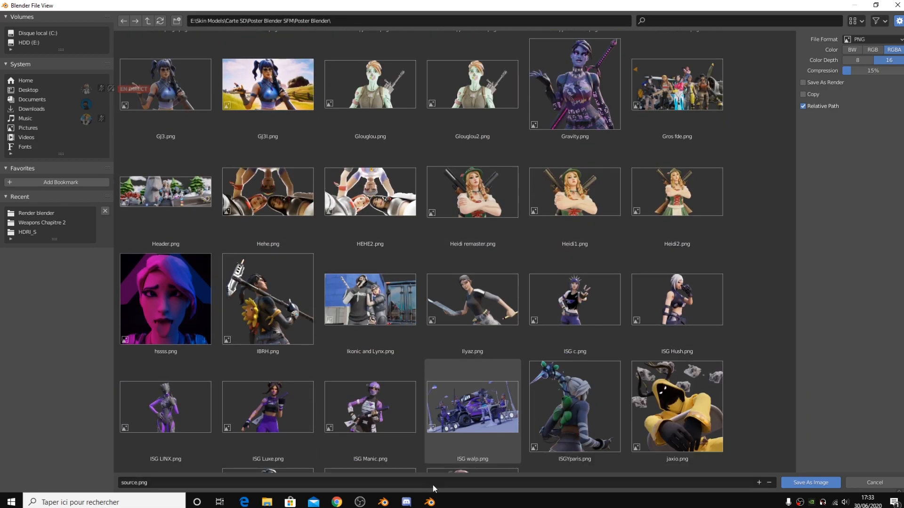
click(433, 485)
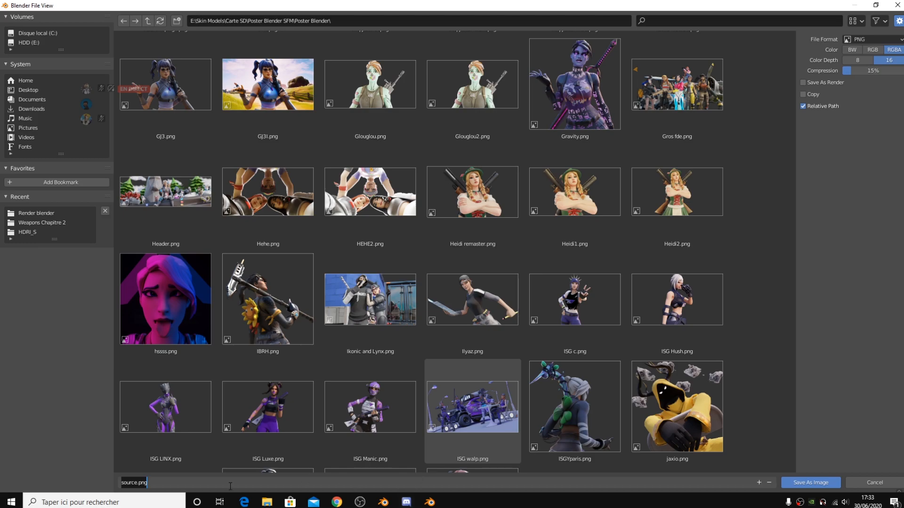
key(Return)
scroll(240, 437, down, 5)
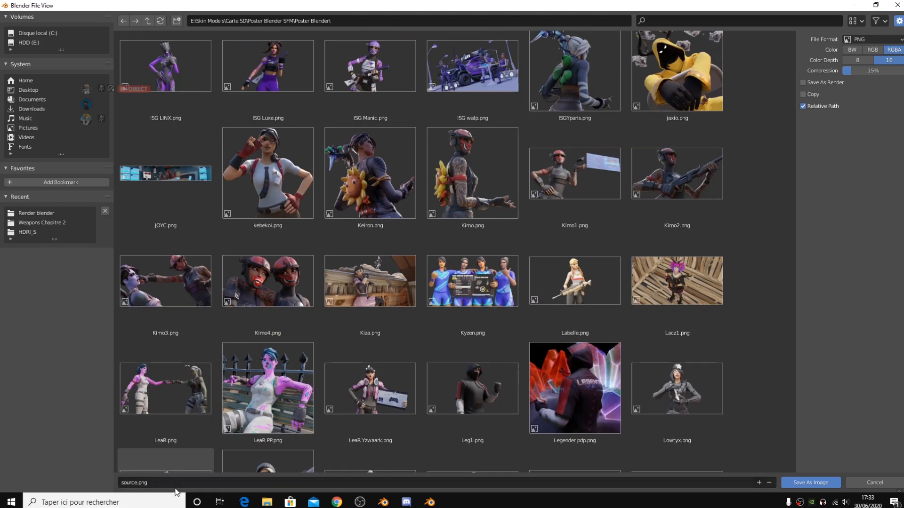
scroll(518, 330, down, 3)
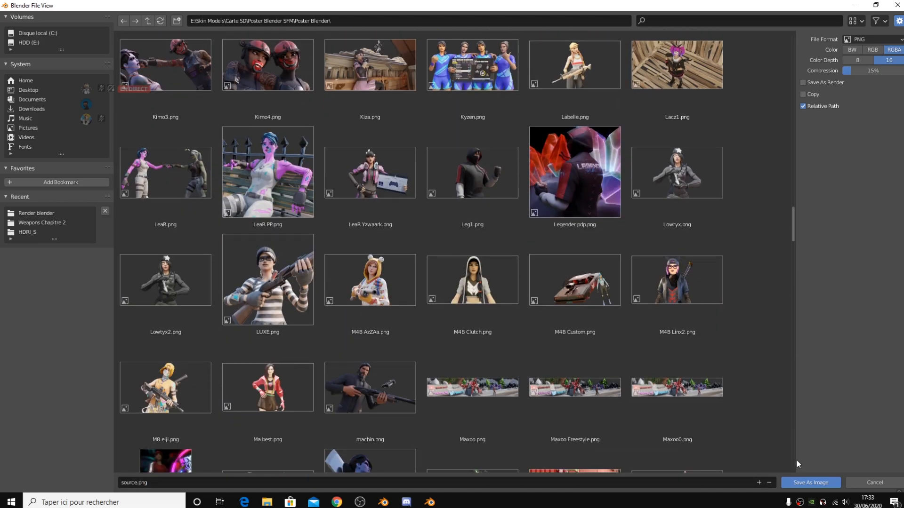
scroll(797, 461, down, 6)
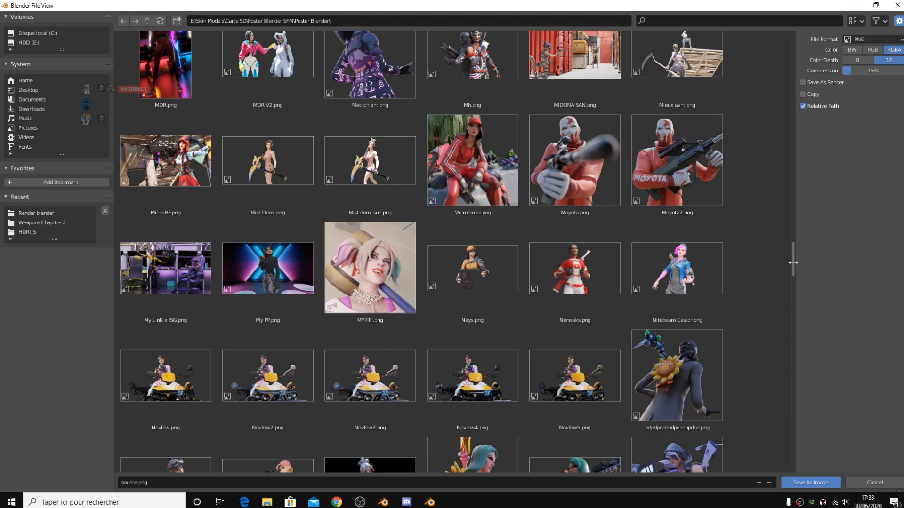
drag(793, 261, 793, 448)
scroll(772, 391, down, 1)
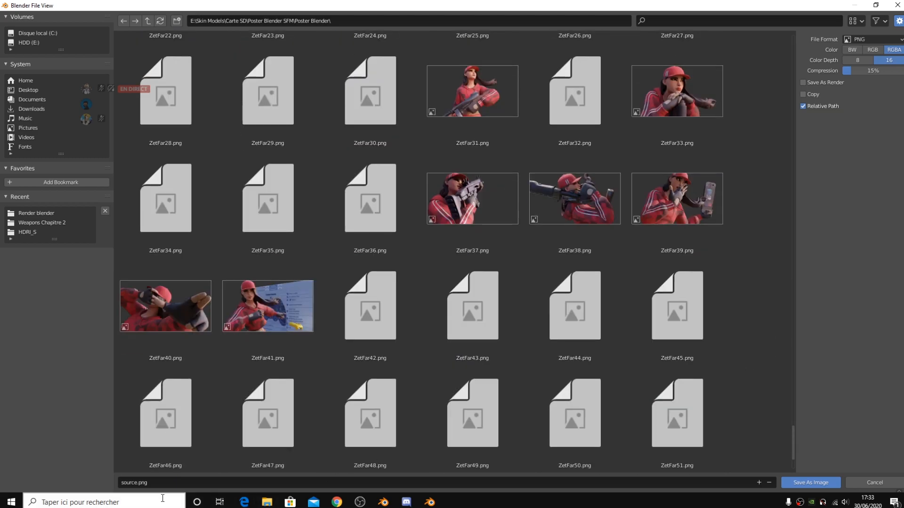
Name the image ZetFar58.png and save it as a PNG in the Poster Blender folder.
click(139, 480)
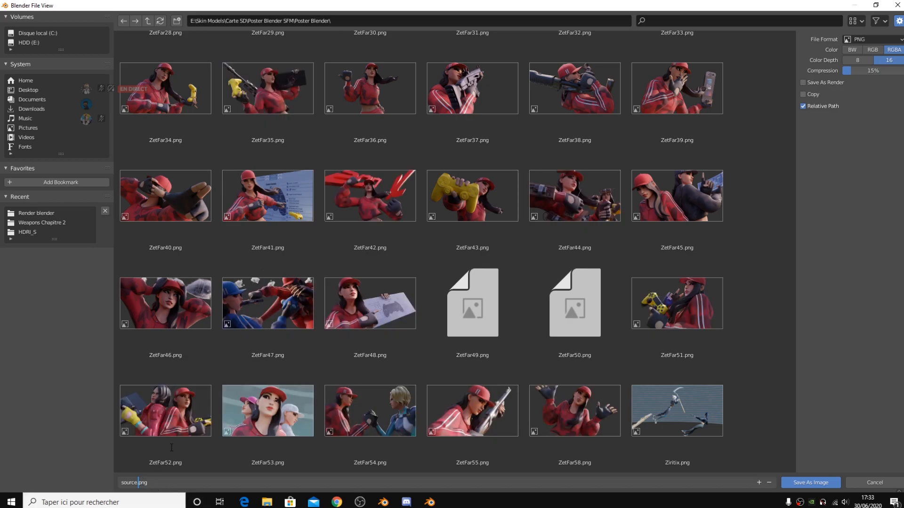
key(BackSpace)
key(BackSpace)
key(BackSpace)
key(BackSpace)
key(BackSpace)
key(BackSpace)
key(End)
key(Home)
text(ZetFar58)
click(828, 481)
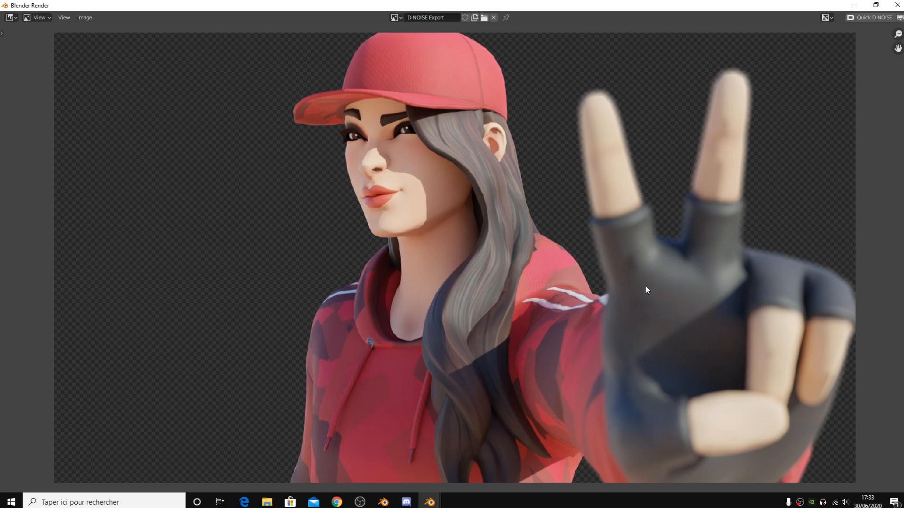
Minimize the render and Blender windows and launch Photoshop from the desktop.
click(854, 5)
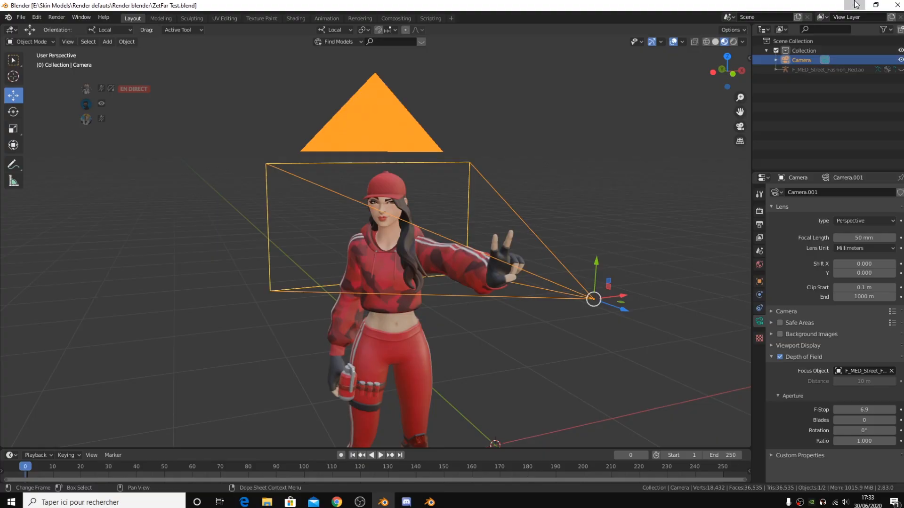
click(855, 5)
click(876, 4)
click(854, 5)
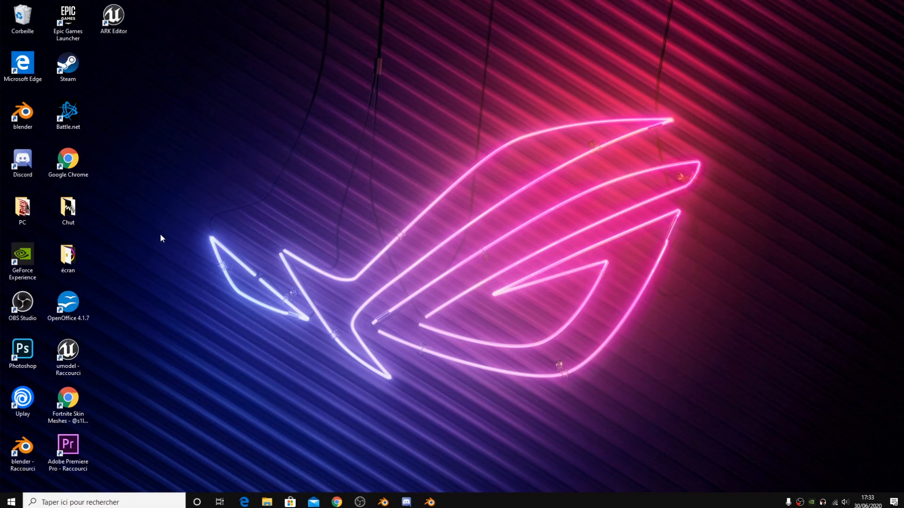
double_click(18, 349)
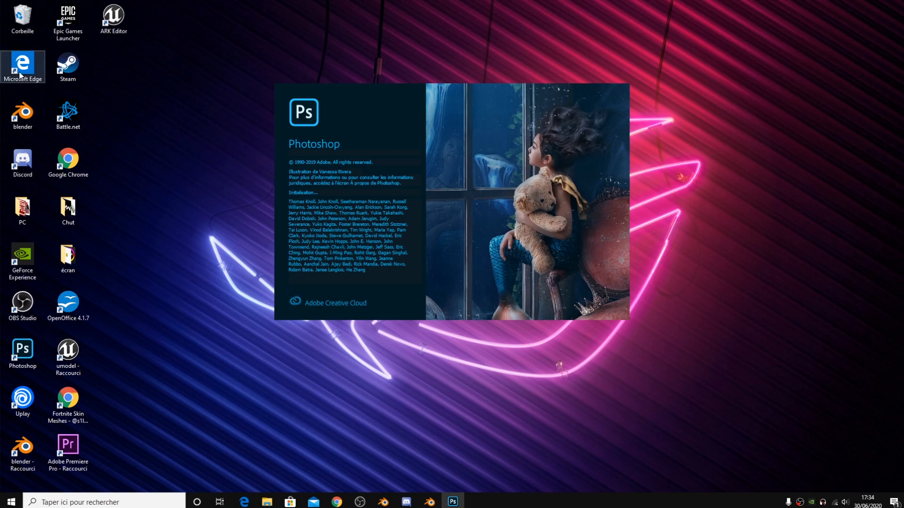
Empty the desktop's Recycle Bin and confirm the deletion.
right_click(23, 26)
click(49, 42)
click(491, 259)
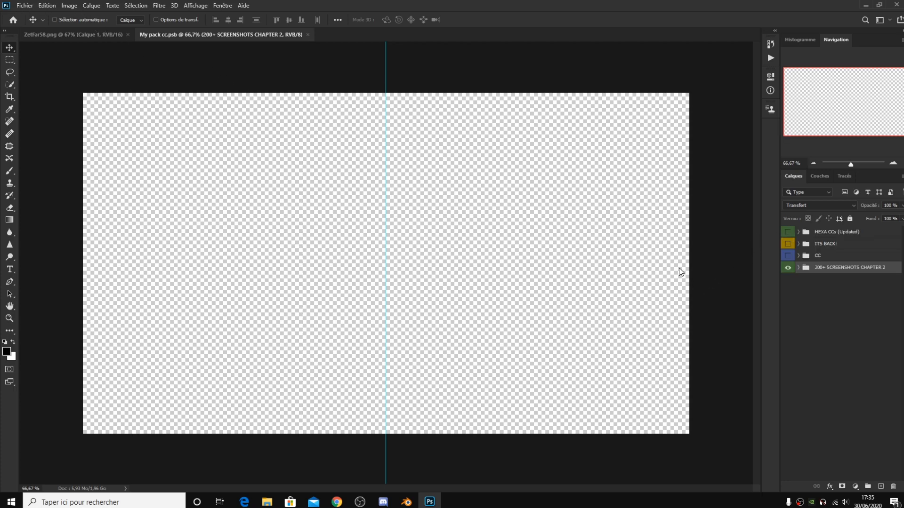
Start placing an embedded file in My pack cc.psb and browse to Carte SD > Poster Blender SFM > Poster Blender.
click(805, 280)
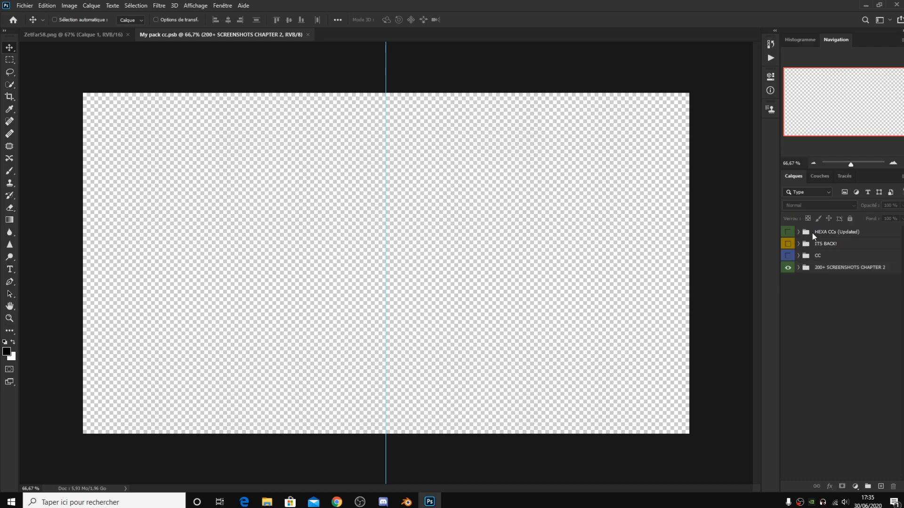
click(24, 6)
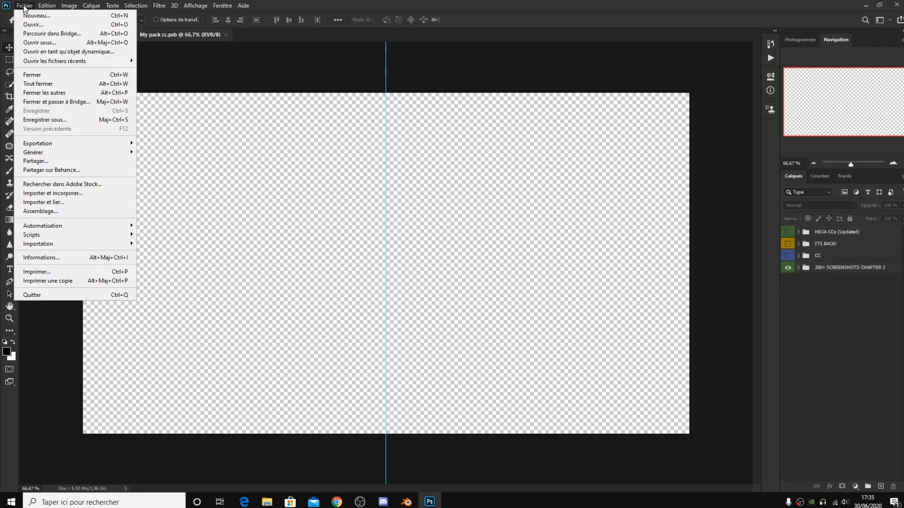
click(57, 194)
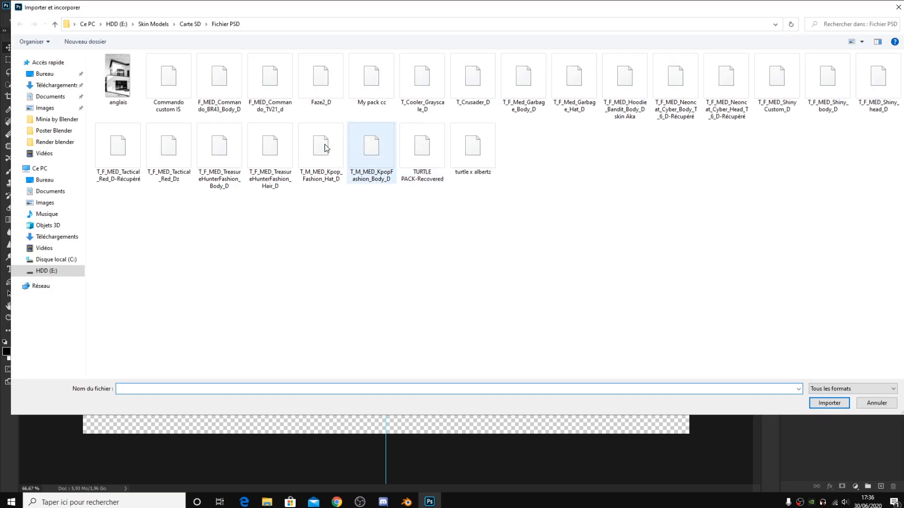
click(206, 24)
click(191, 24)
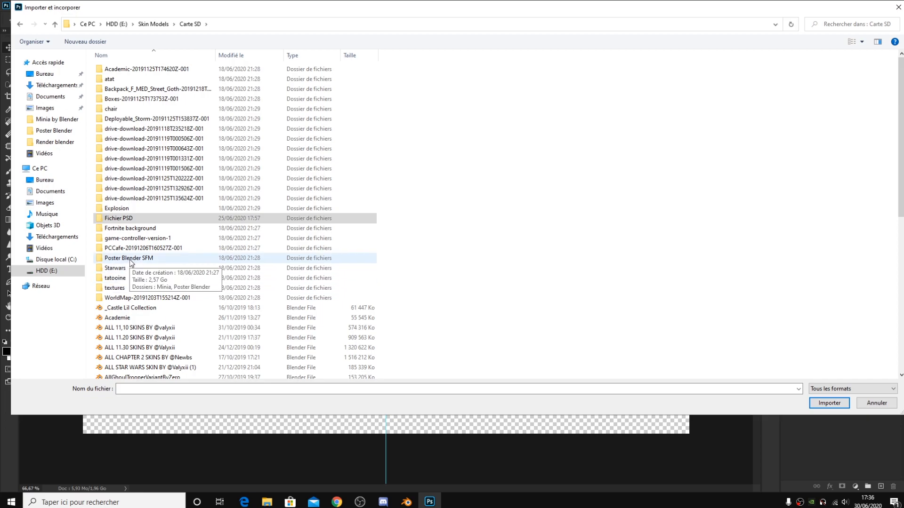
double_click(129, 259)
click(154, 80)
key(Return)
Place the ZetFar58 image at its default size and move its layer below the HEXA CCs (Updated) group.
scroll(150, 376, down, 20)
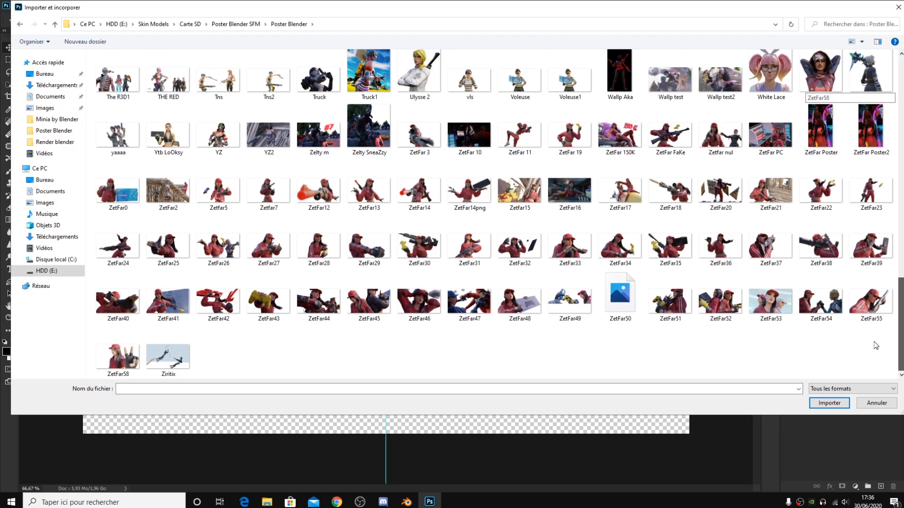
click(132, 368)
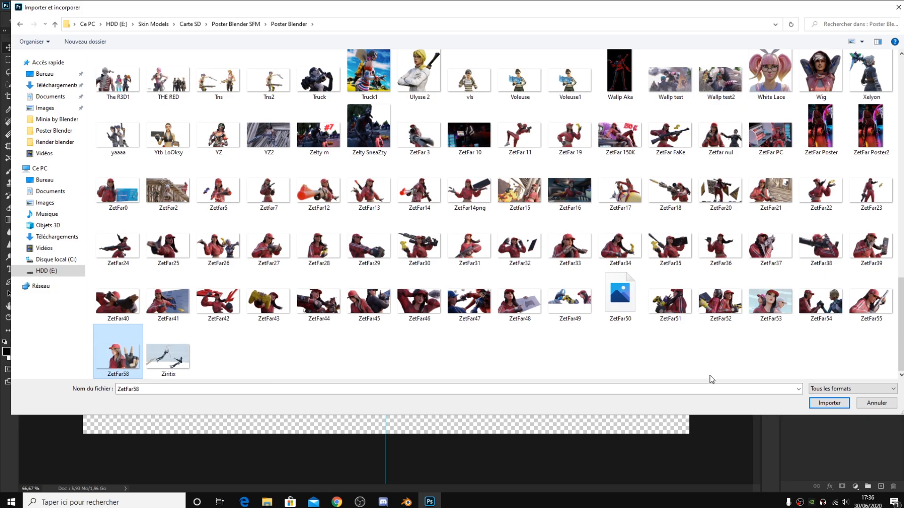
click(838, 406)
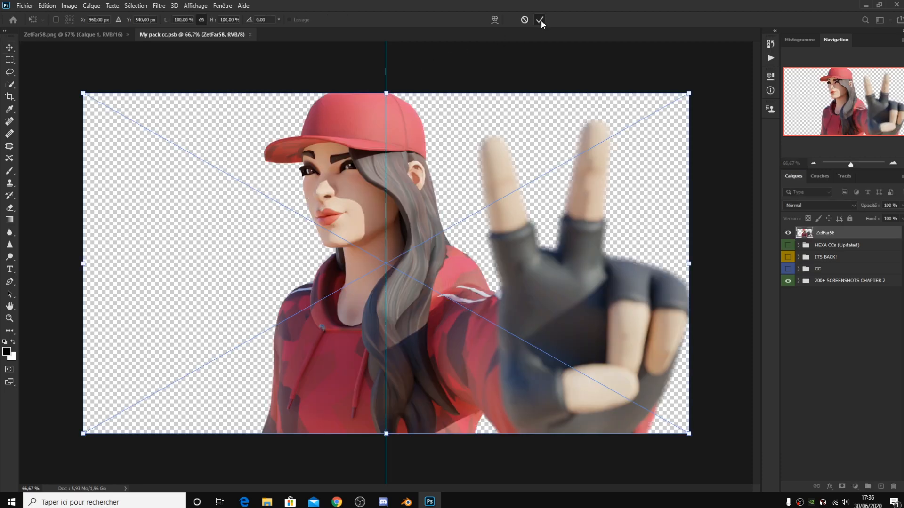
click(540, 19)
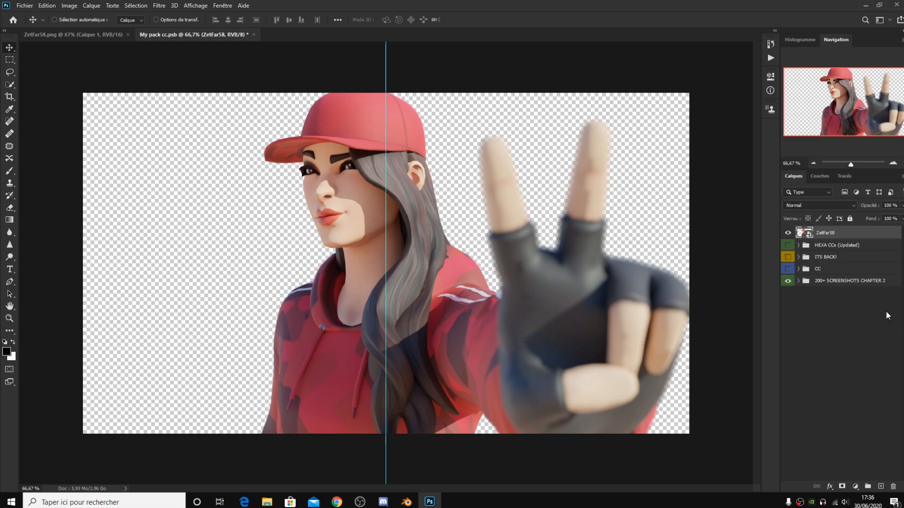
drag(806, 236, 823, 252)
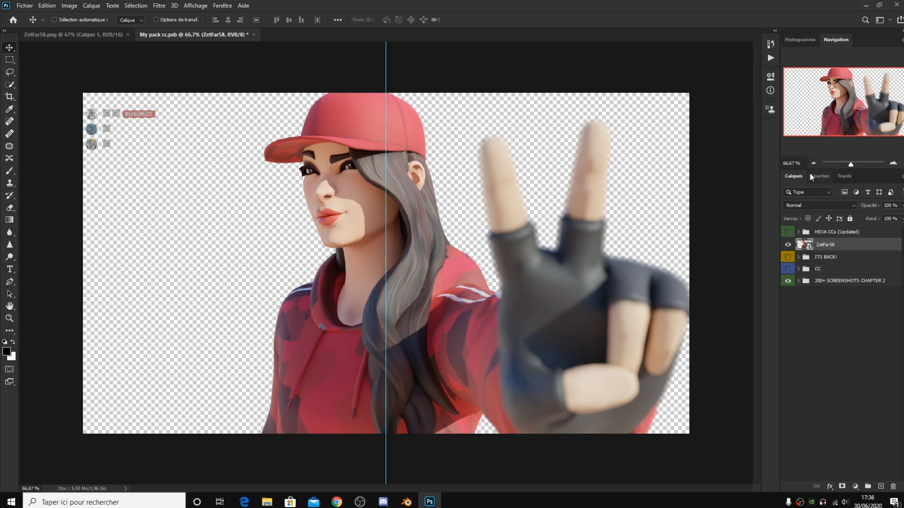
Start a Camera Raw filter on the ZetFar58 layer with exposure +0.40, contrast +20 and highlights +19.
drag(853, 165, 853, 165)
click(160, 6)
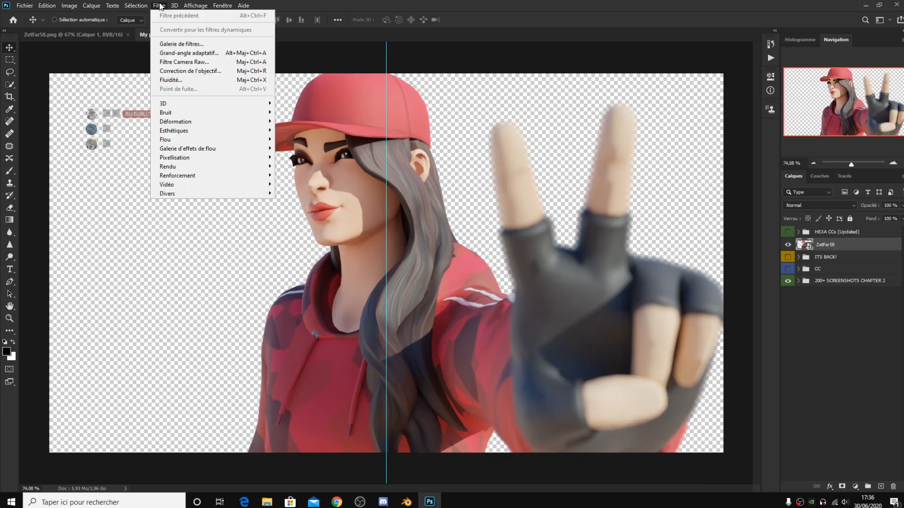
click(182, 62)
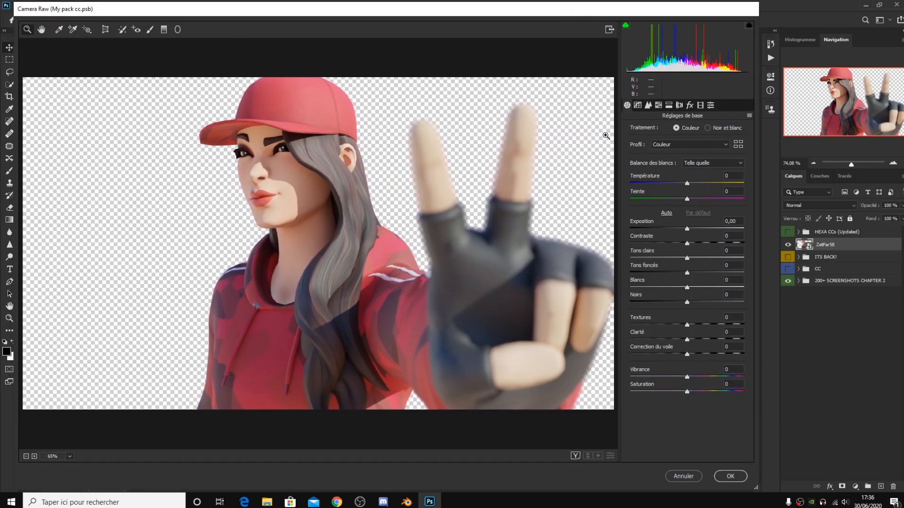
drag(687, 229, 701, 270)
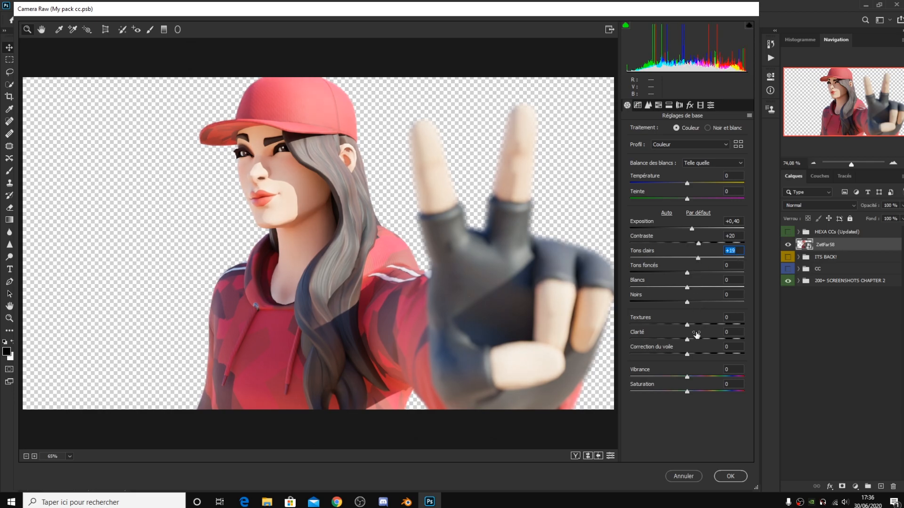
Set texture to +29, clarity +23, dehaze +7, vibrance +5 and saturation +10, and apply the Camera Raw filter.
drag(687, 325, 765, 311)
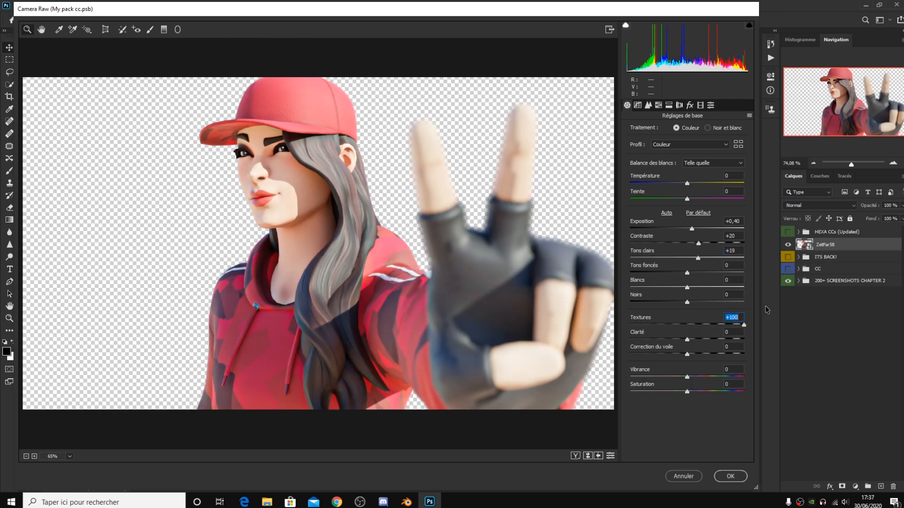
drag(751, 313, 692, 378)
click(690, 380)
click(691, 391)
key(Up)
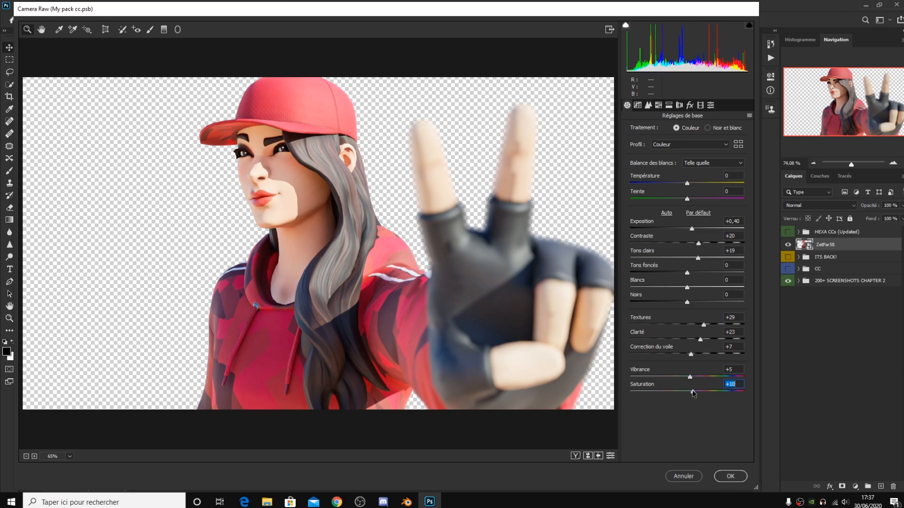
click(729, 476)
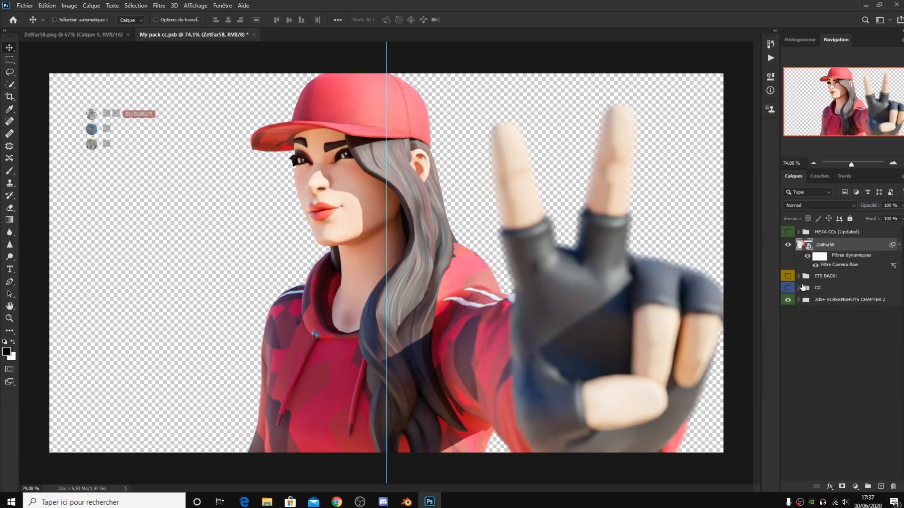
Show the HEXA CCs (Updated) group and hide its My CC subgroup after comparing the look with and without it.
click(788, 232)
click(799, 232)
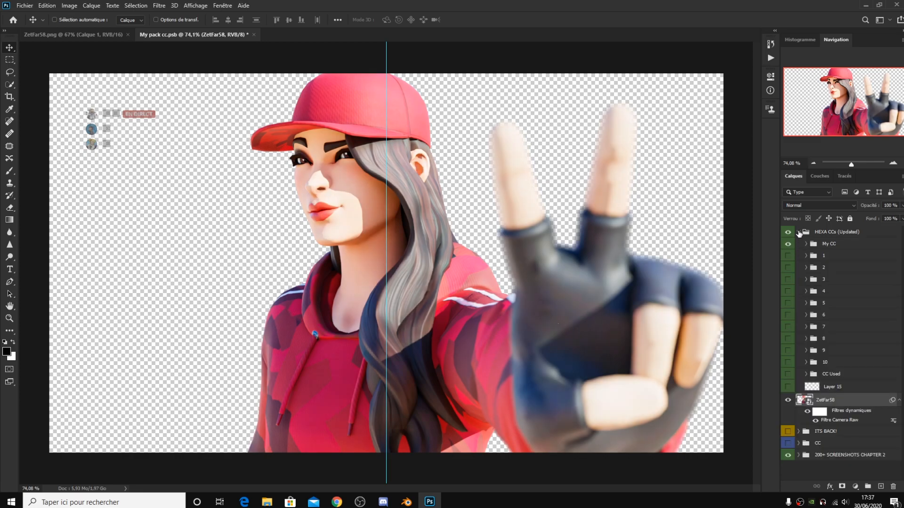
click(792, 244)
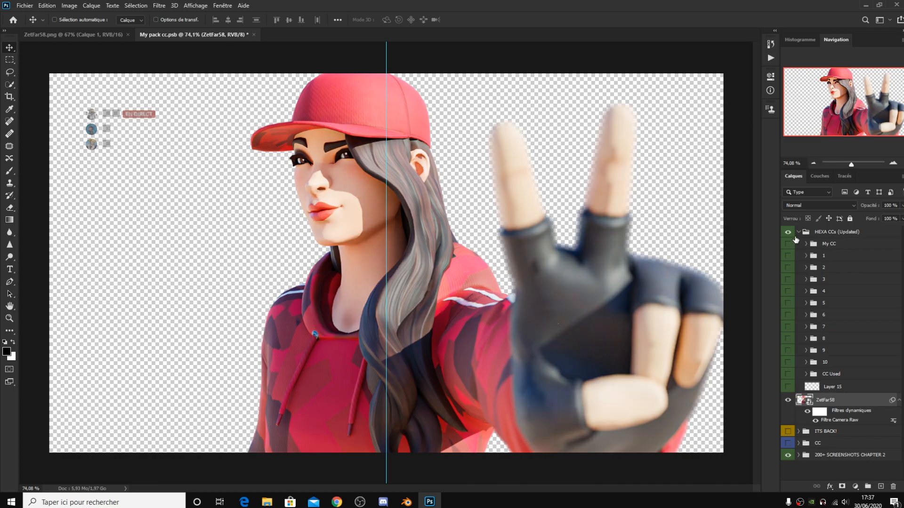
click(787, 244)
click(787, 243)
click(799, 232)
Expand the DAY group inside 200+ SCREENSHOTS CHAPTER 2 and preview the 21_29_33 screenshot as a background.
click(798, 301)
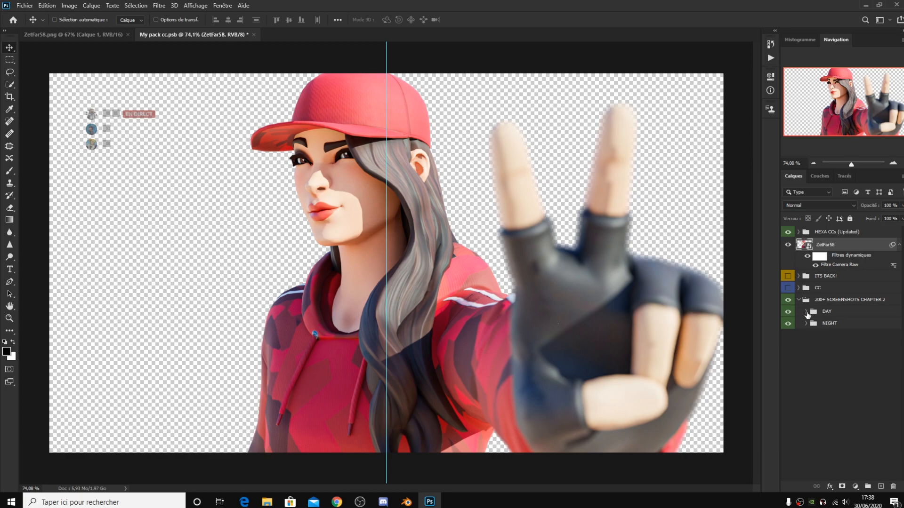
click(806, 312)
scroll(800, 330, down, 3)
click(788, 266)
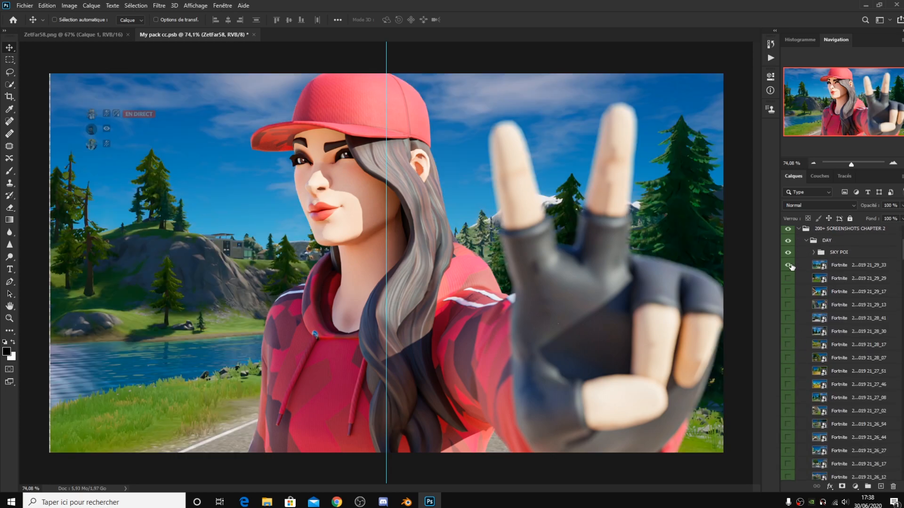
click(789, 266)
scroll(786, 306, down, 4)
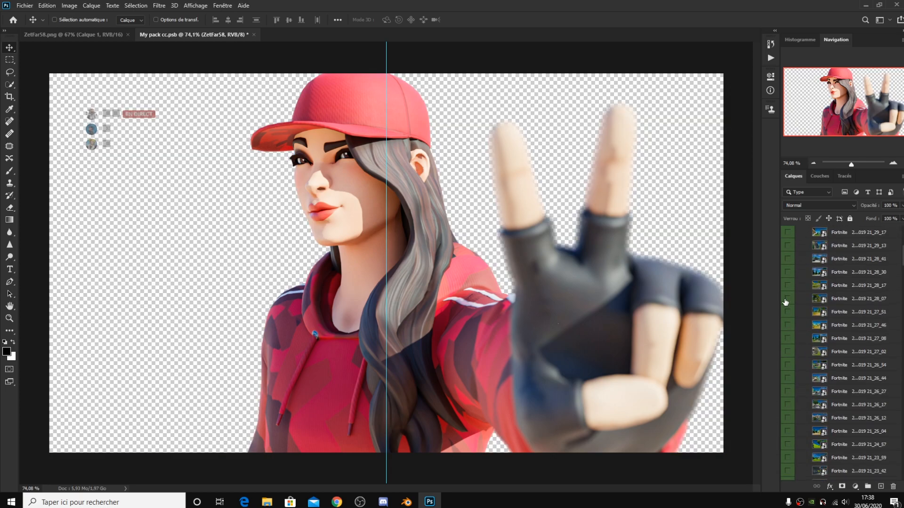
Try screenshots such as 21_20_09 and 21_20_14 as backgrounds, and leave only 21_18_13 shown and selected.
scroll(786, 315, down, 3)
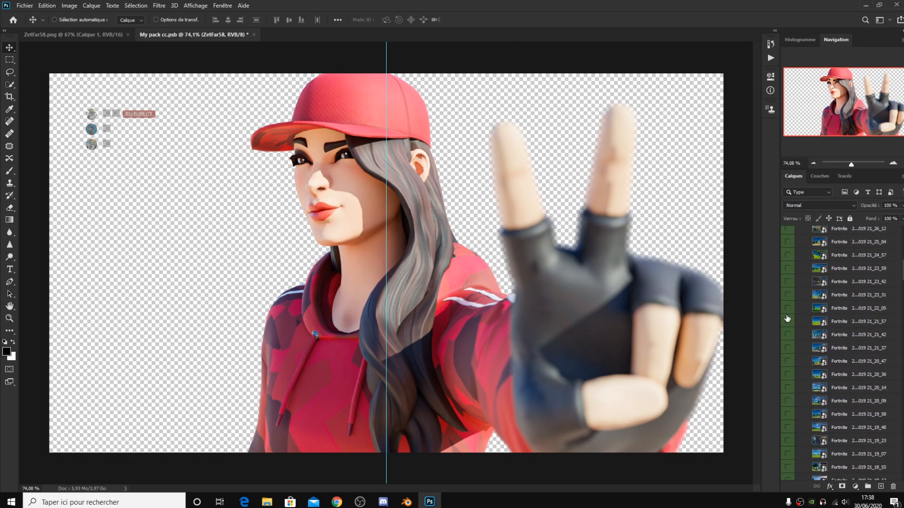
click(788, 295)
click(789, 296)
scroll(792, 332, down, 2)
click(788, 330)
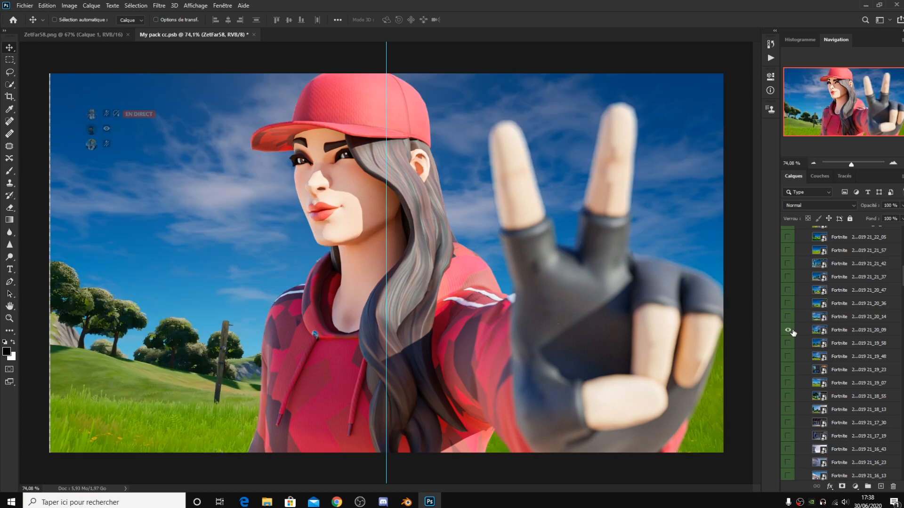
click(790, 330)
click(789, 317)
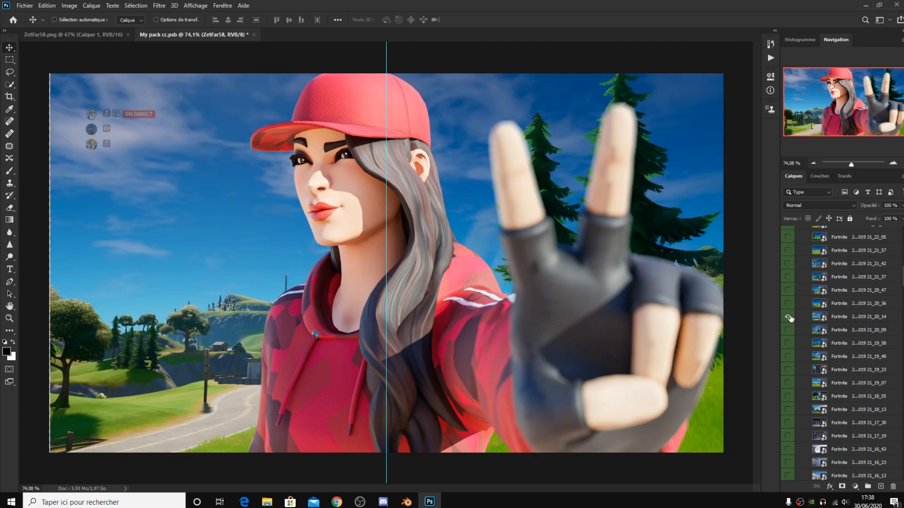
click(789, 317)
scroll(791, 329, down, 3)
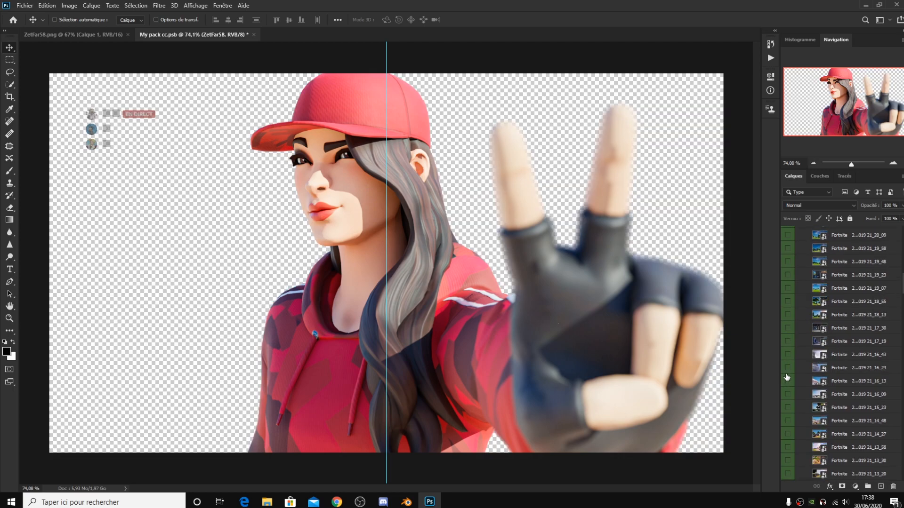
click(788, 339)
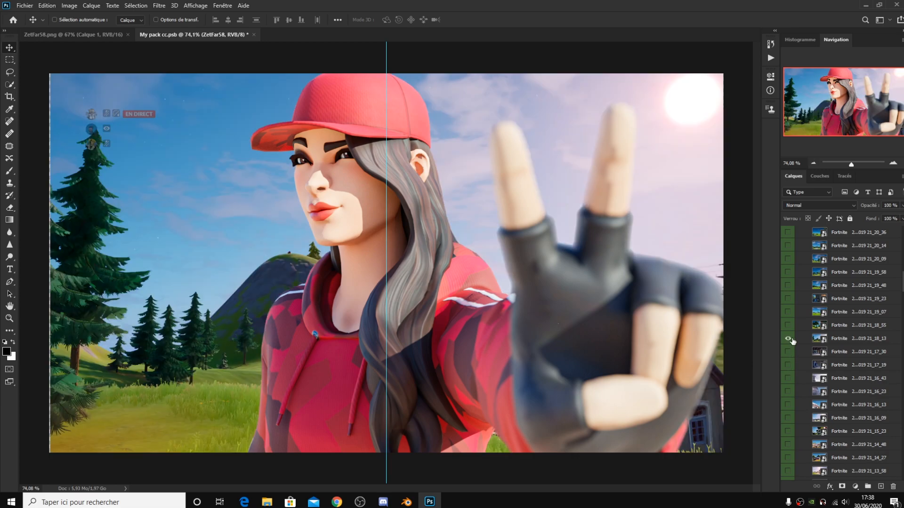
click(841, 340)
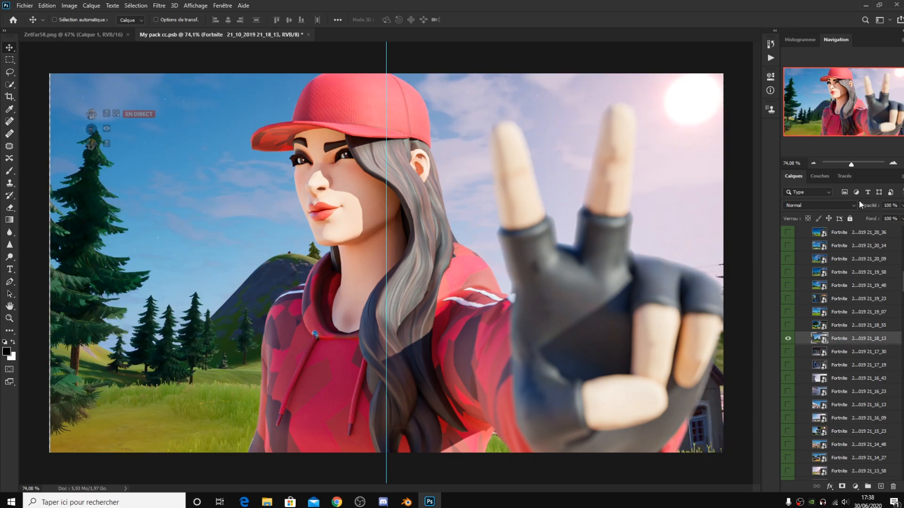
Scale the 21_18_13 background proportionally to 132.72% from its upper-right corner and apply the transform.
drag(851, 165, 849, 165)
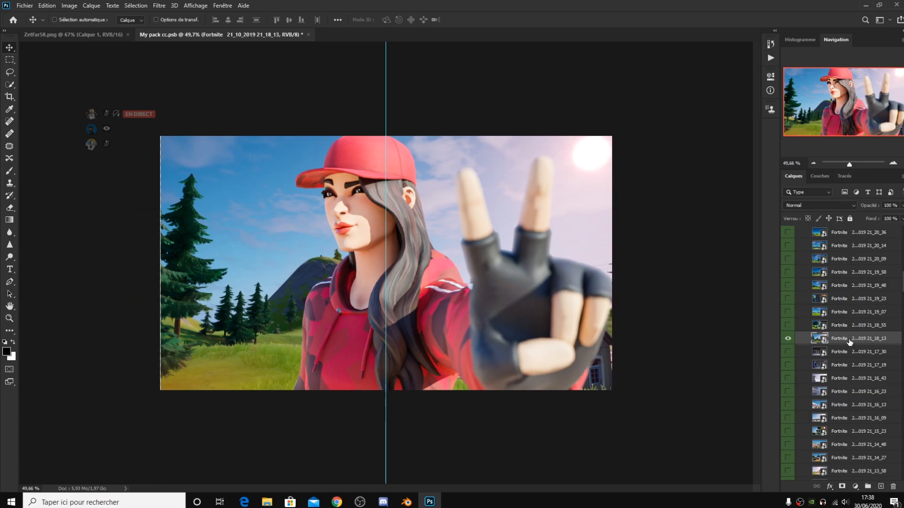
scroll(850, 341, up, 1)
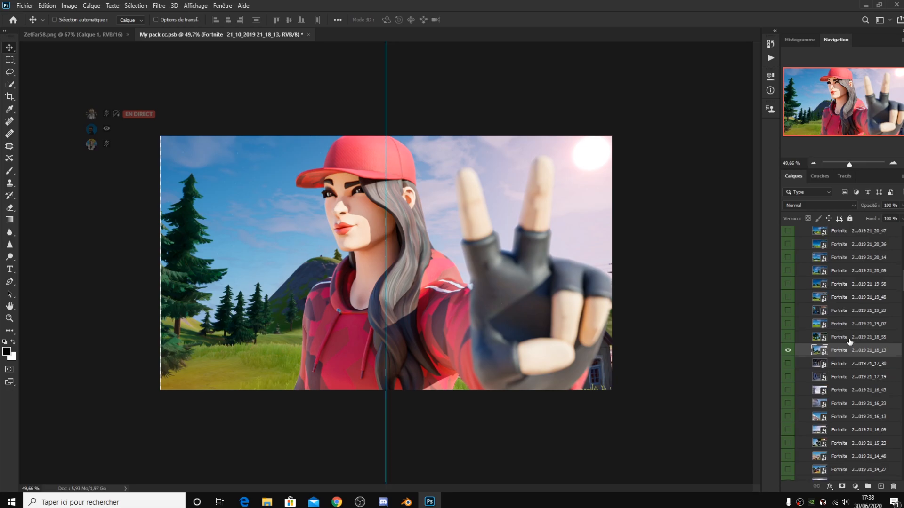
key(ctrl+t)
scroll(813, 347, down, 1)
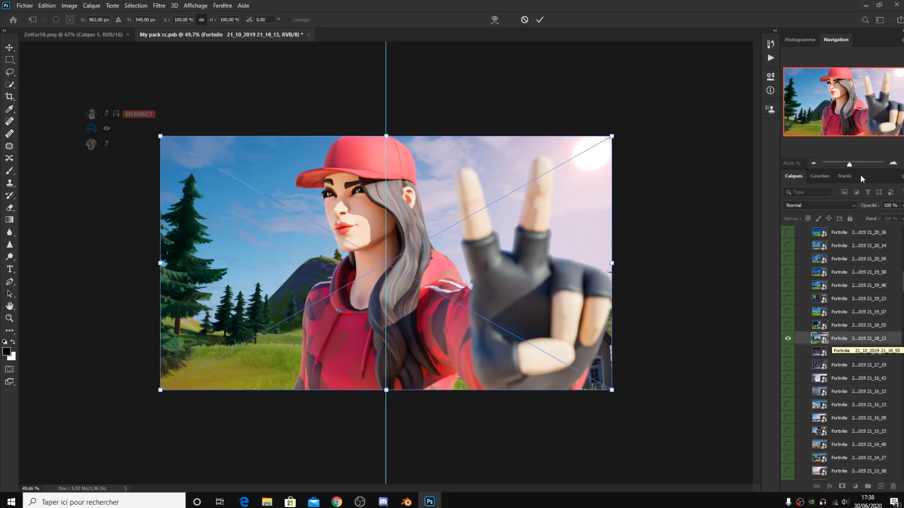
drag(850, 165, 848, 165)
drag(243, 345, 150, 476)
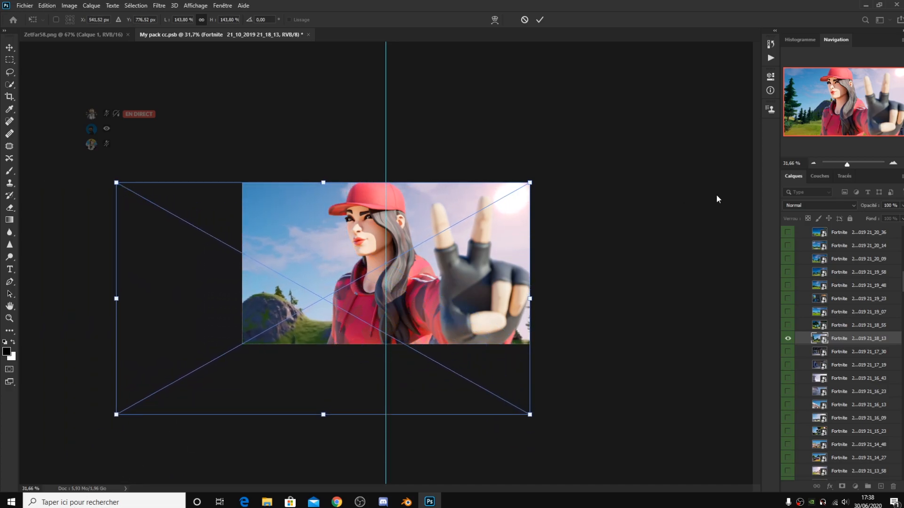
drag(847, 165, 845, 165)
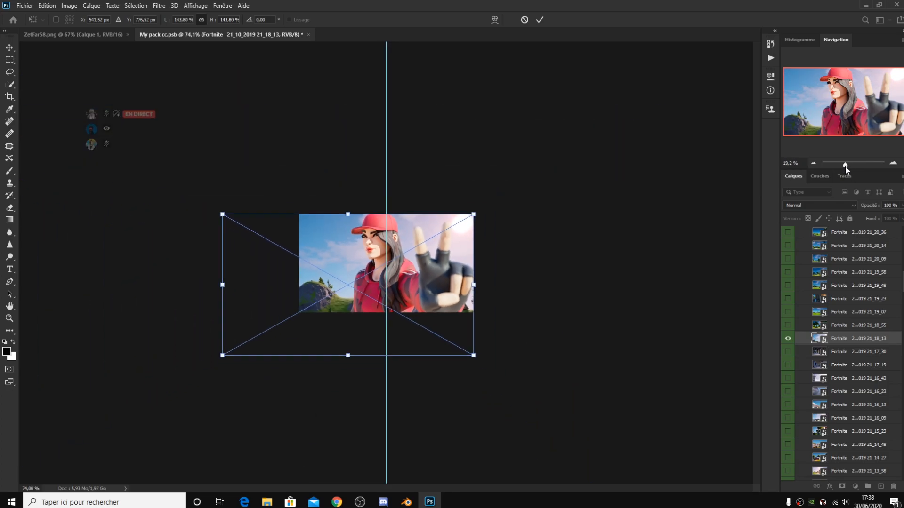
drag(218, 360, 238, 348)
click(854, 168)
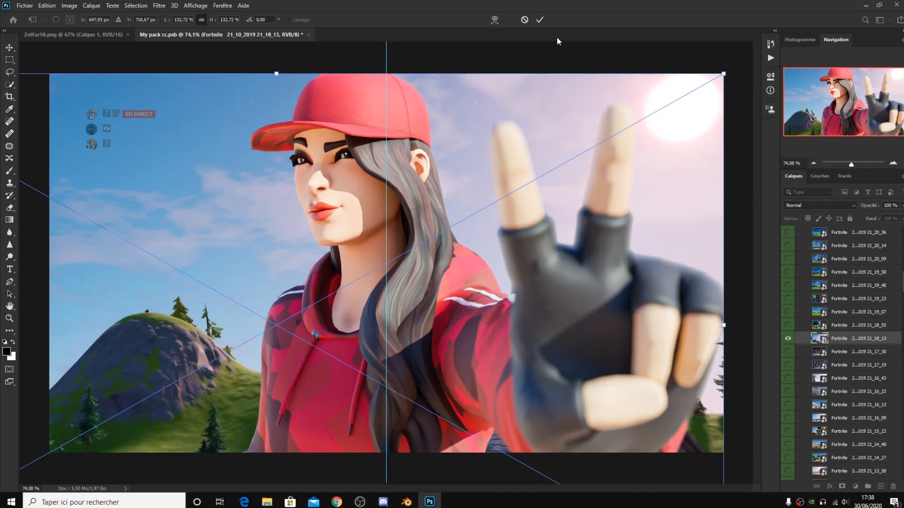
click(540, 20)
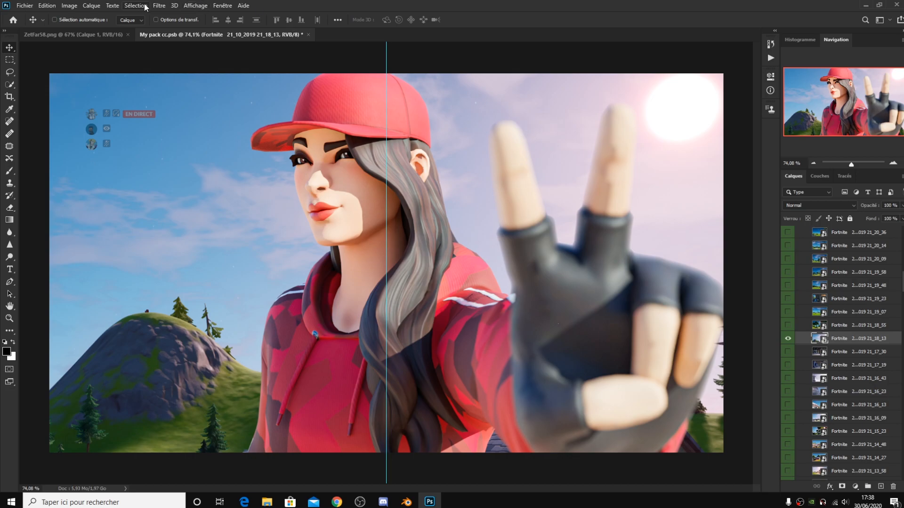
Apply a Gaussian blur with a 5.0-pixel radius to the 21_18_13 background.
click(163, 6)
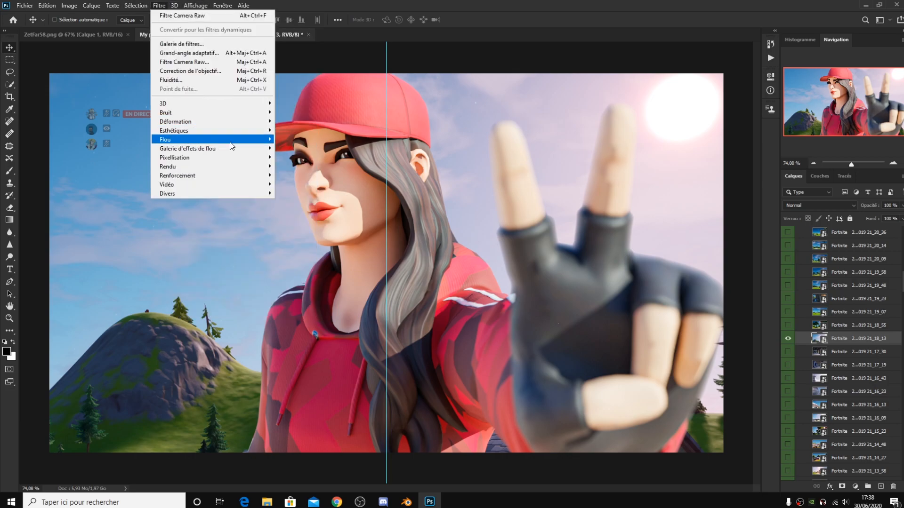
mouse_move(224, 140)
click(301, 185)
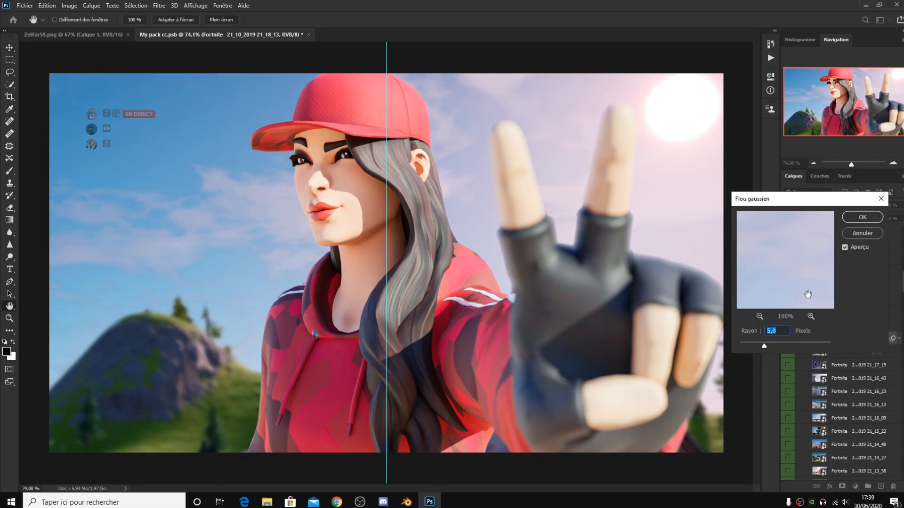
click(857, 220)
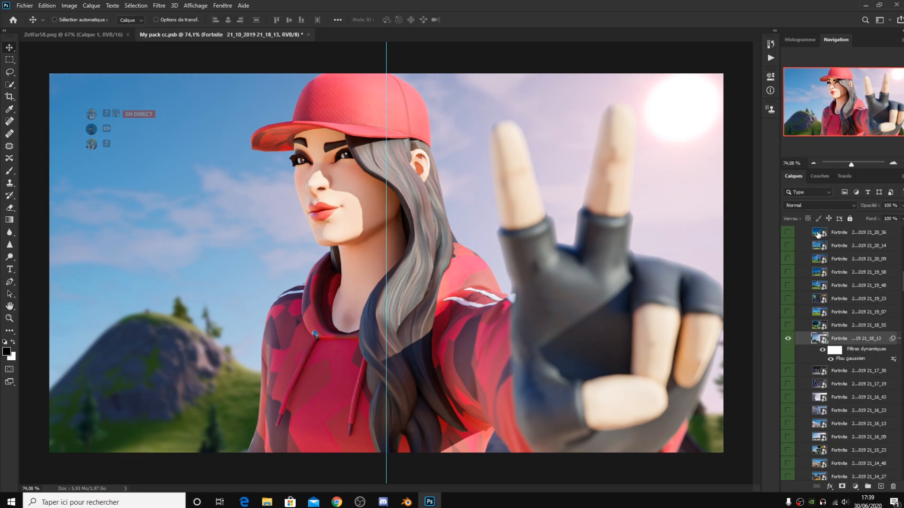
Show and expand the CC group, and preview its color-correction subgroups 6 and 7 one at a time.
drag(903, 282, 903, 244)
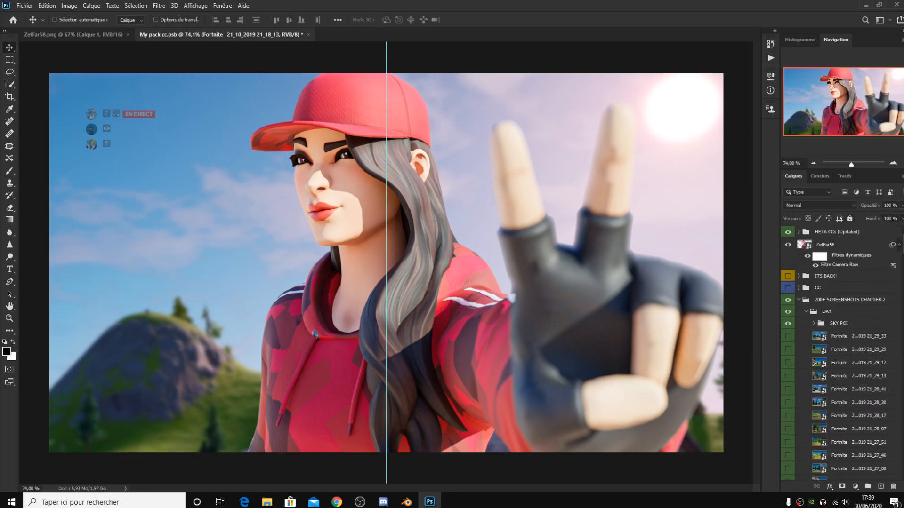
click(798, 288)
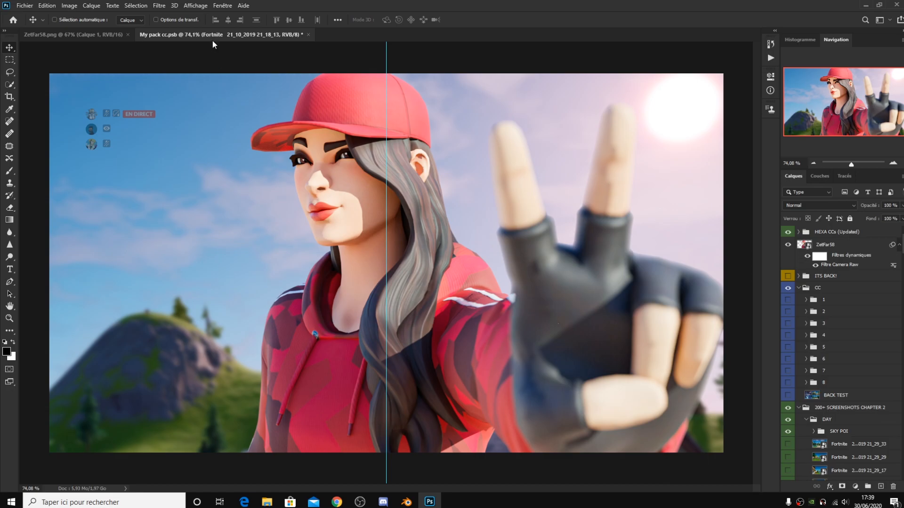
click(156, 5)
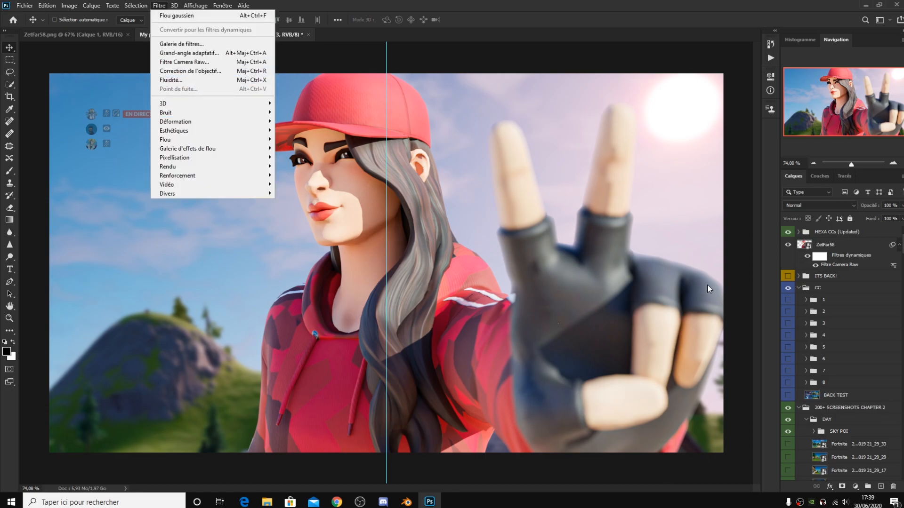
click(804, 301)
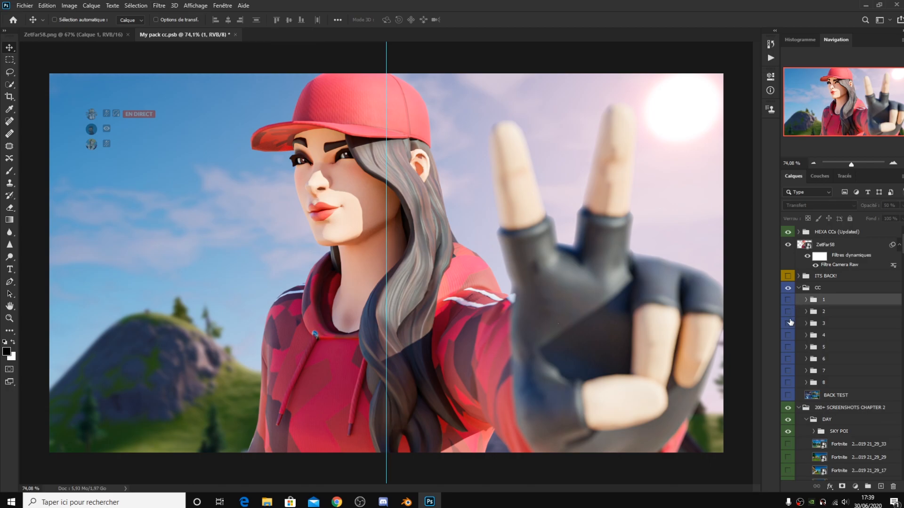
click(787, 360)
click(787, 360)
click(788, 371)
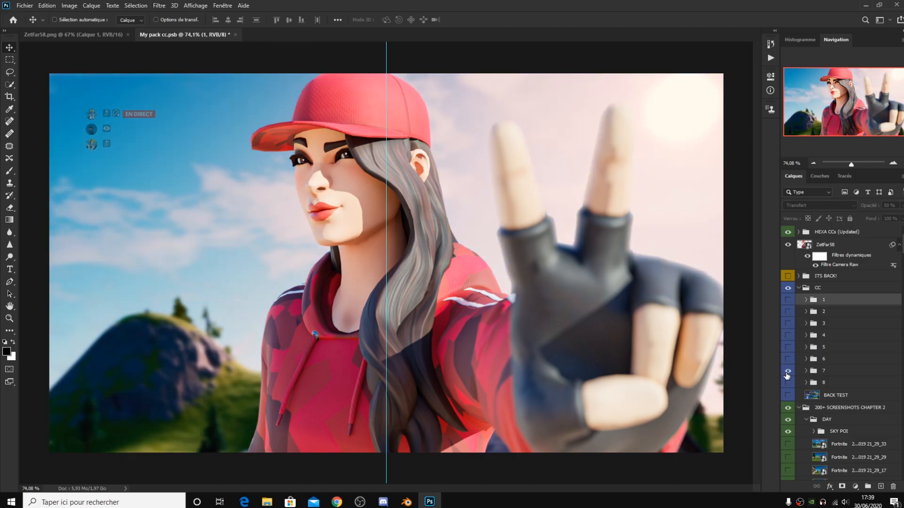
click(787, 375)
Turn on color-correction subgroups 2, 3 and 4 in the CC group, trying subgroup 1 but leaving it hidden.
click(787, 324)
click(788, 334)
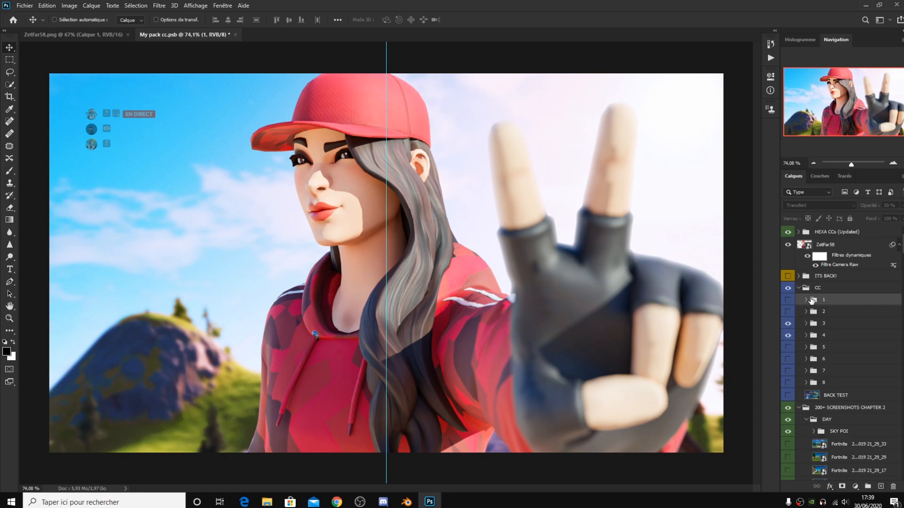
click(786, 312)
click(788, 300)
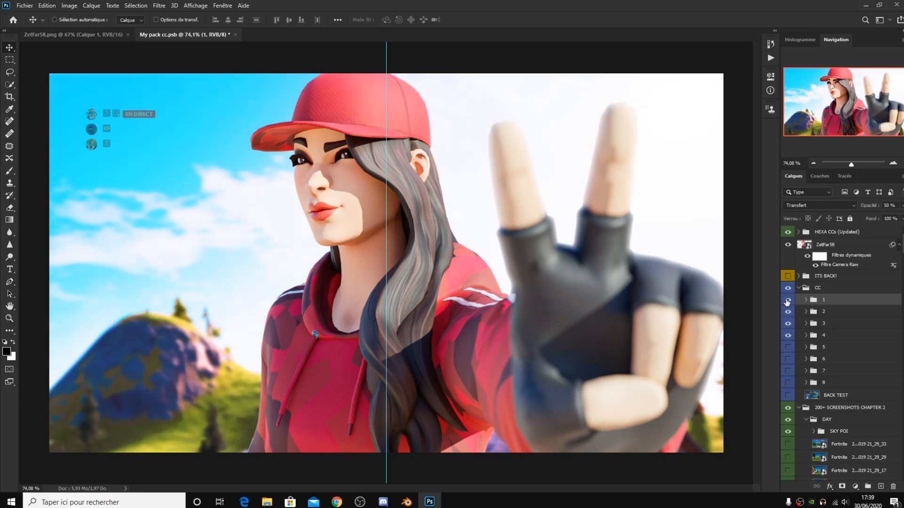
click(788, 301)
drag(854, 168, 853, 167)
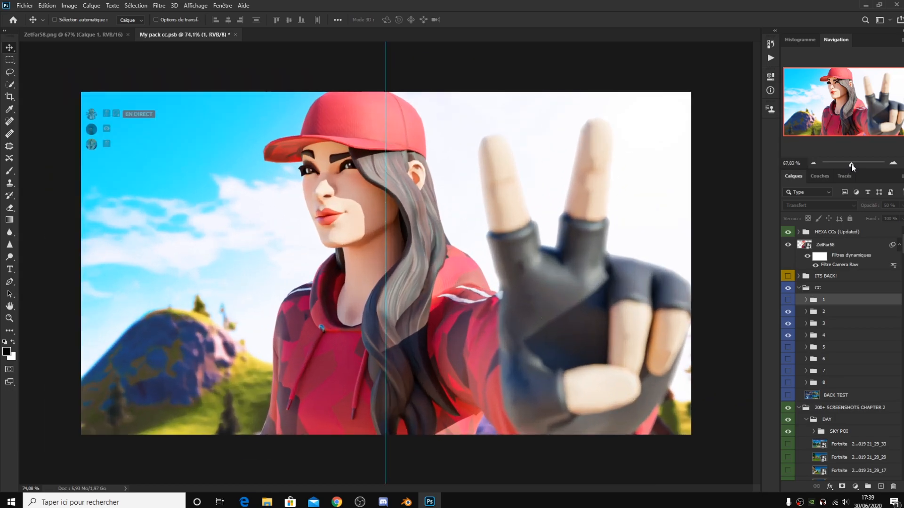